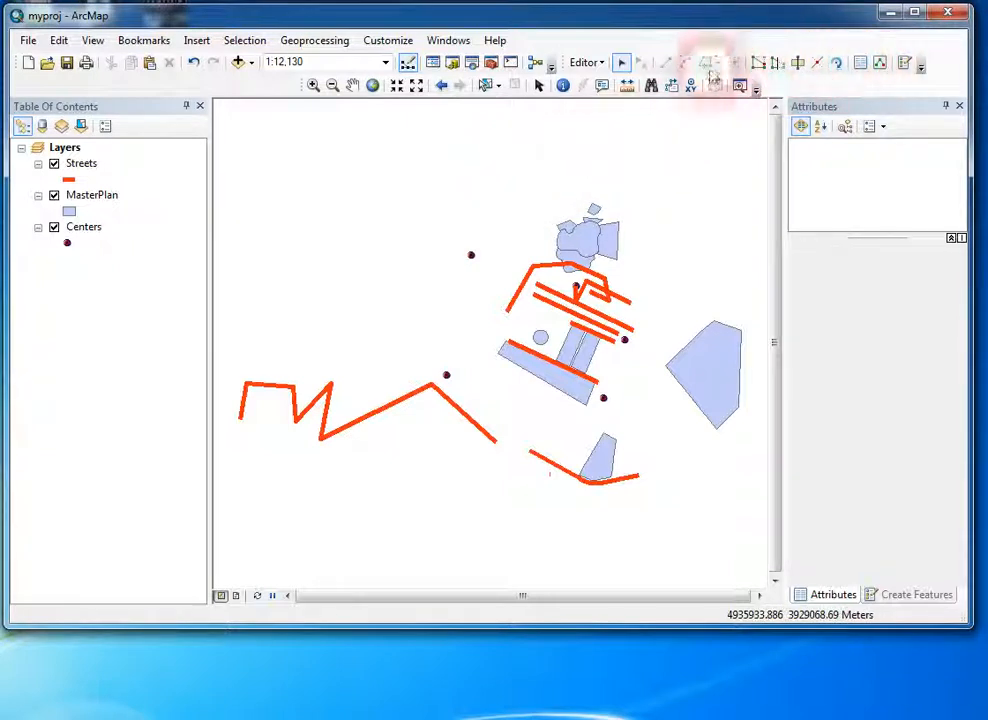
Step: Edit the vertices of the large eastern MasterPlan polygon, adding and moving vertices along its northern edge to extend it
click(598, 64)
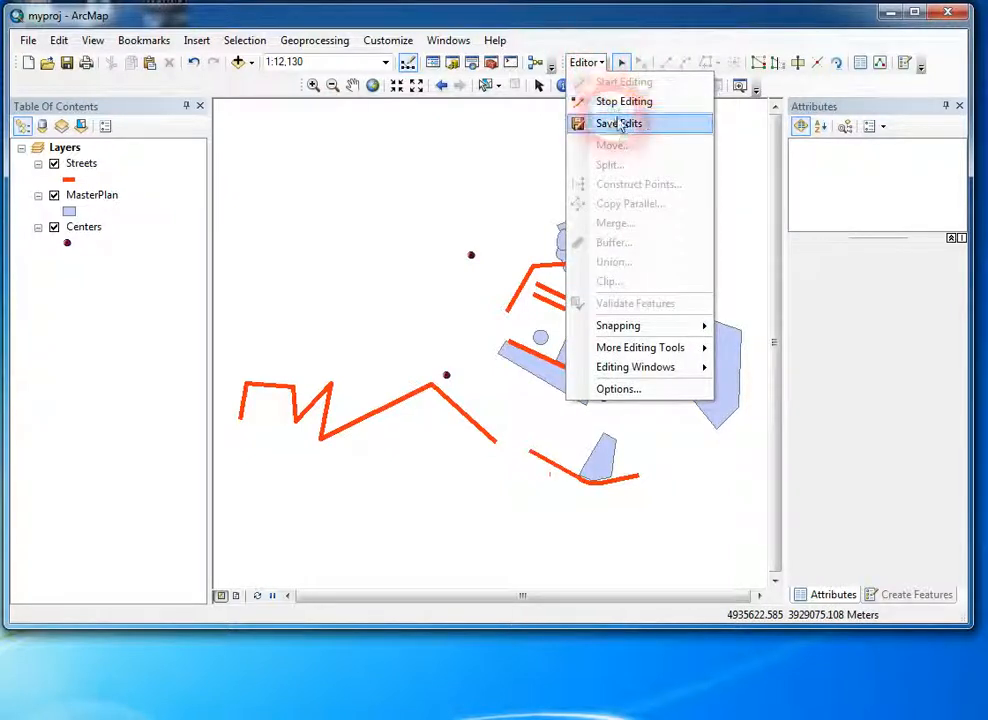
click(589, 62)
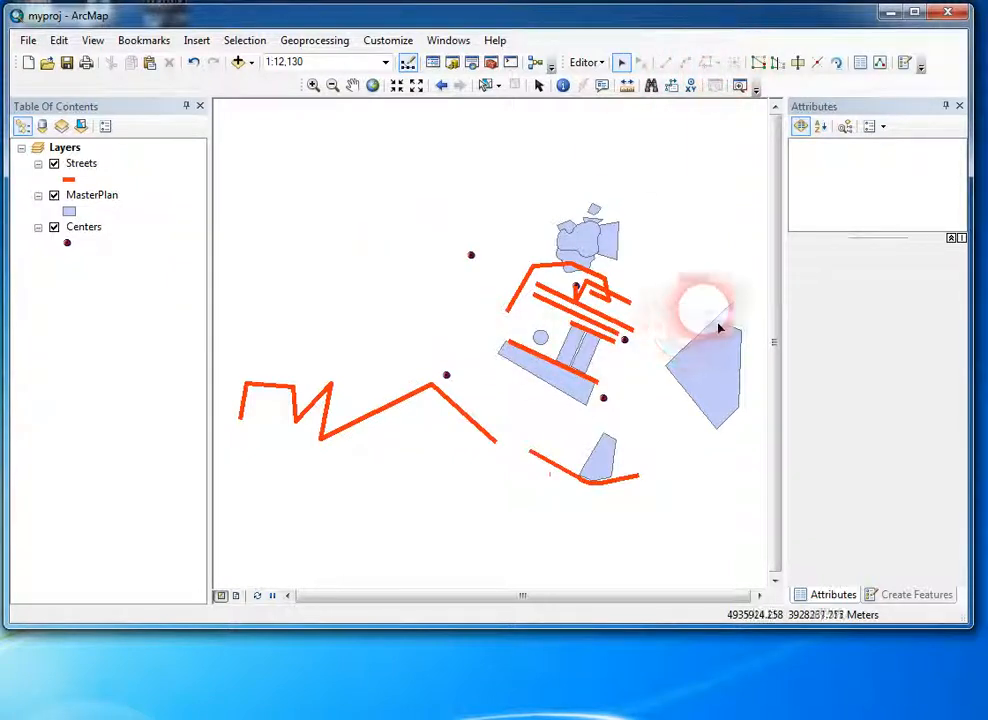
click(728, 386)
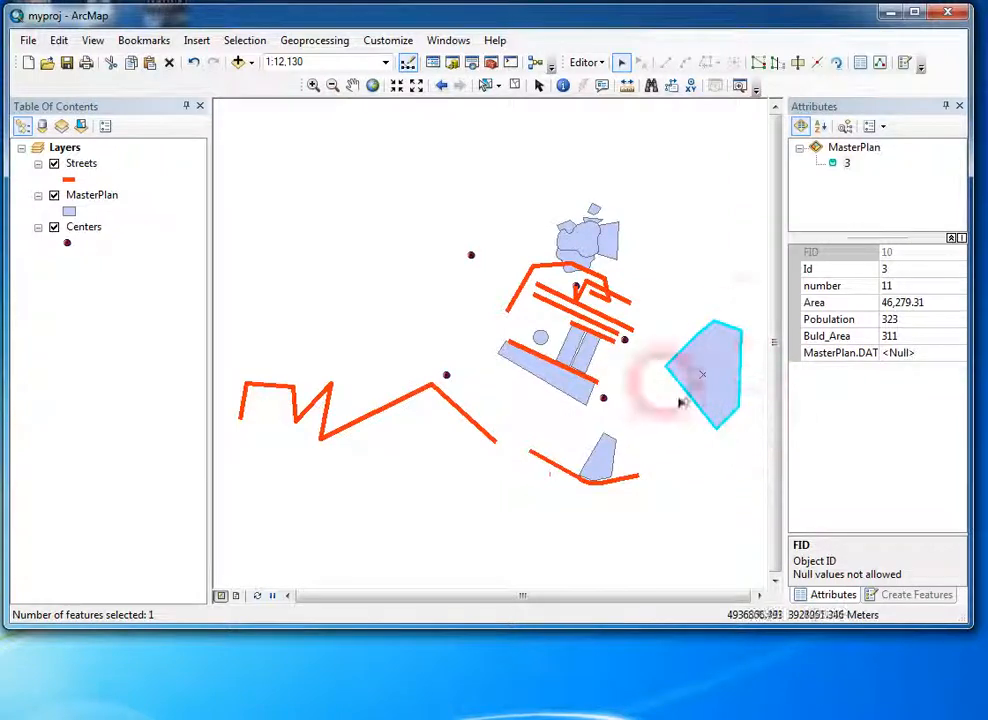
double_click(728, 371)
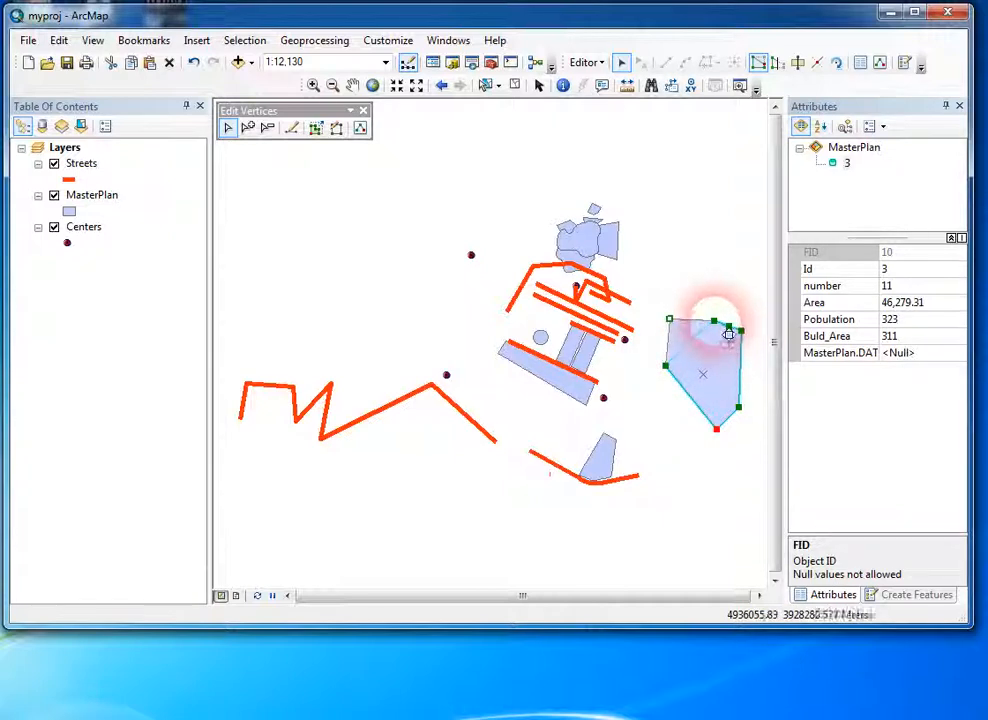
click(724, 530)
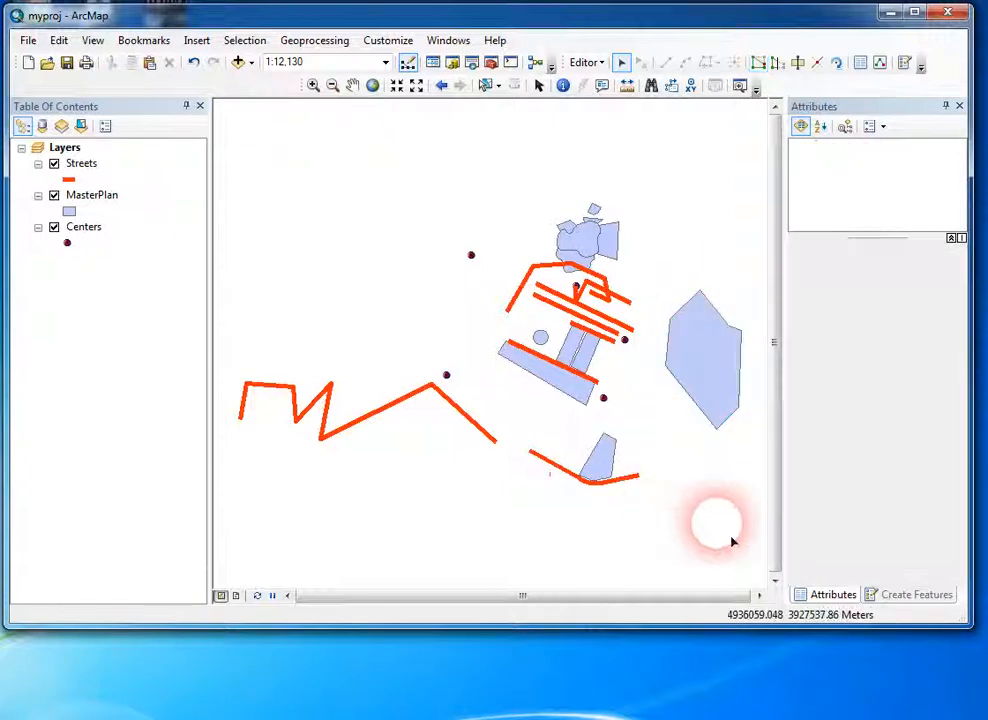
click(716, 392)
double_click(718, 389)
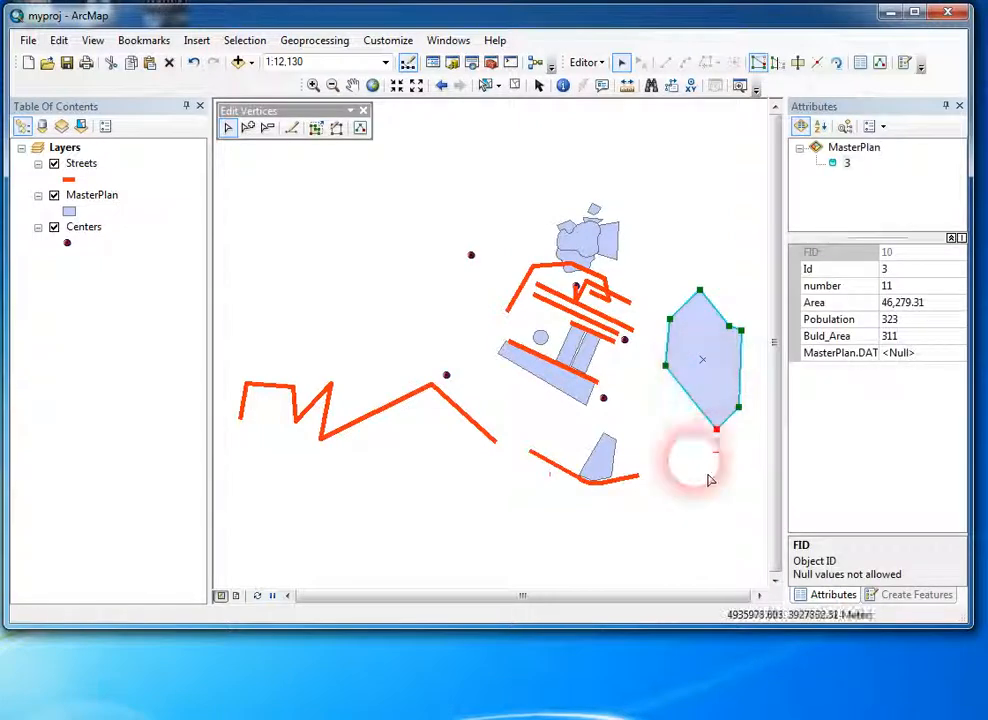
click(752, 304)
Step: Open the eastern polygon's vertices for editing, move the Edit Vertices toolbar closer, and insert three new vertices along its western edges
click(721, 349)
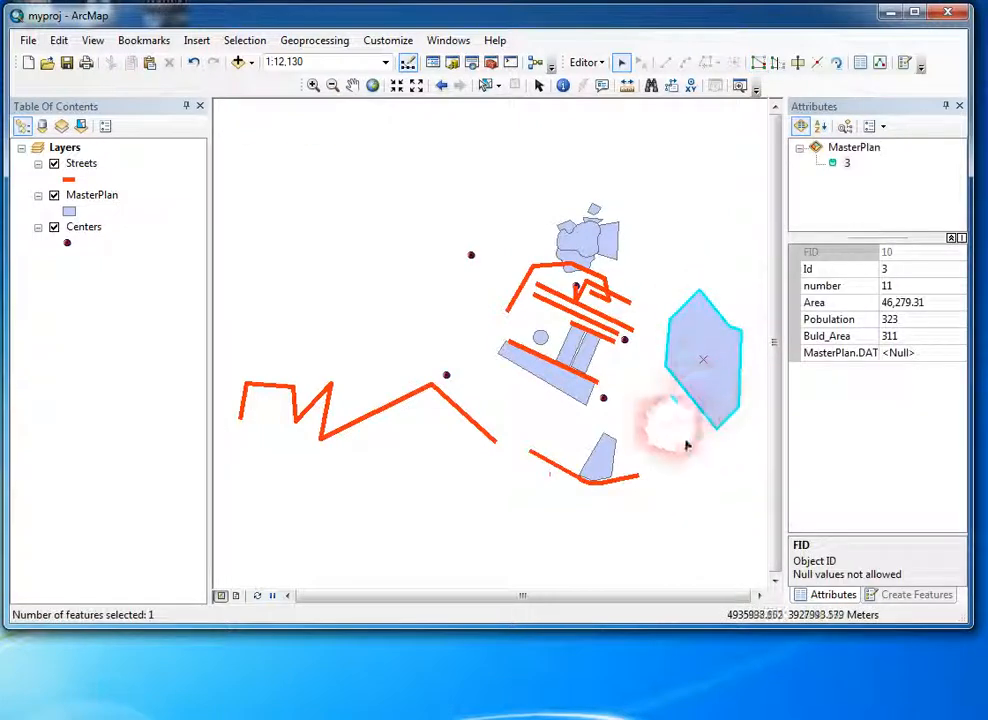
click(758, 63)
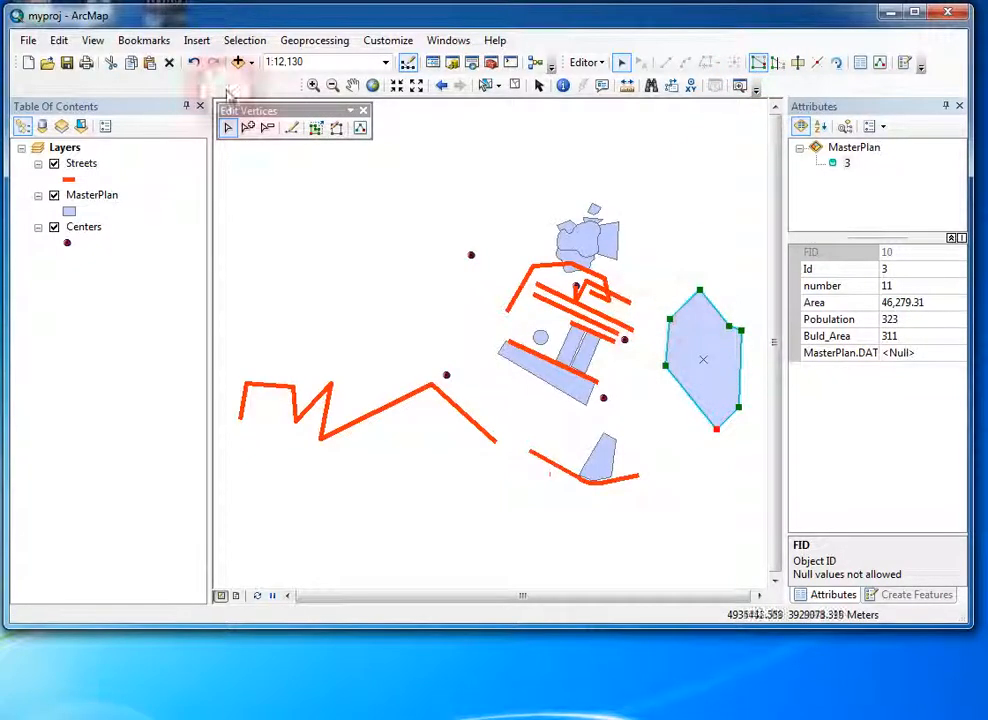
drag(305, 110, 694, 143)
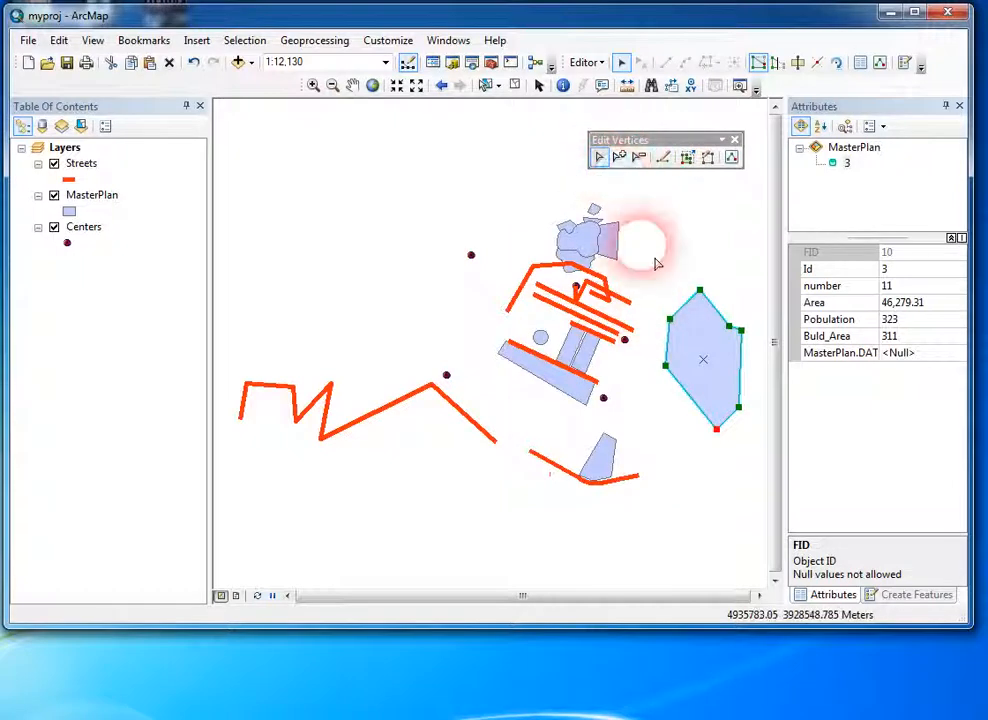
click(619, 158)
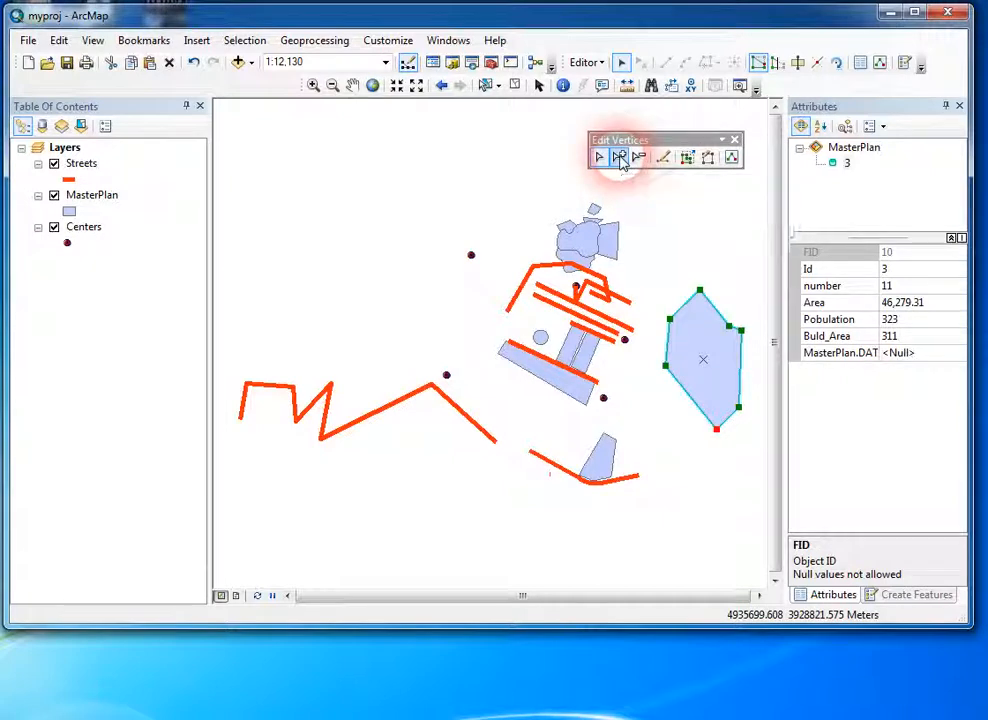
click(698, 314)
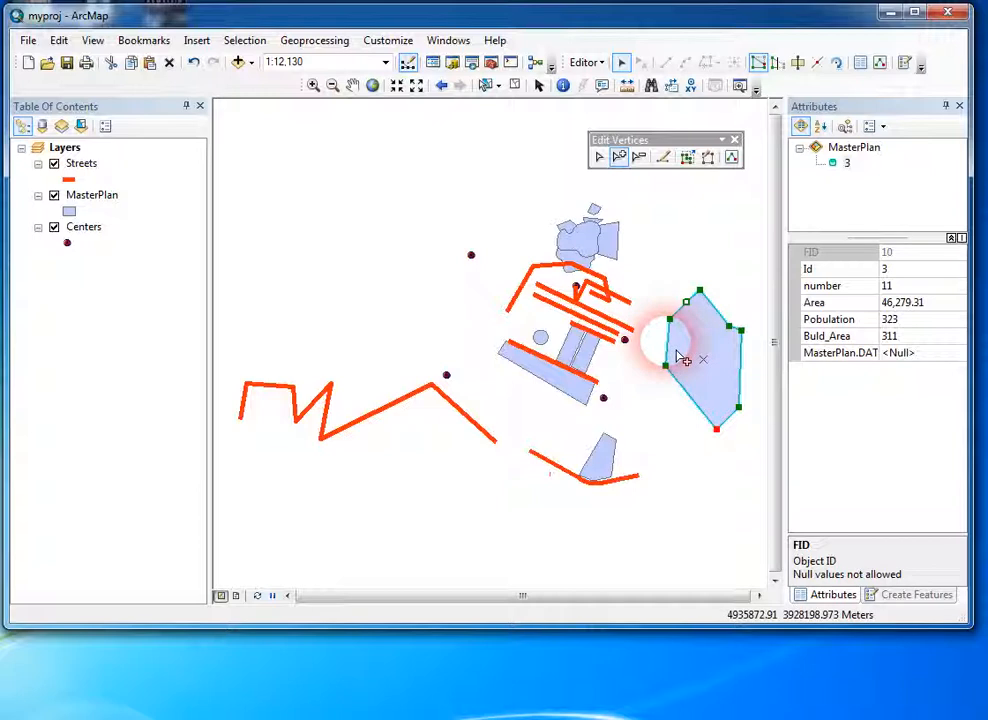
click(688, 394)
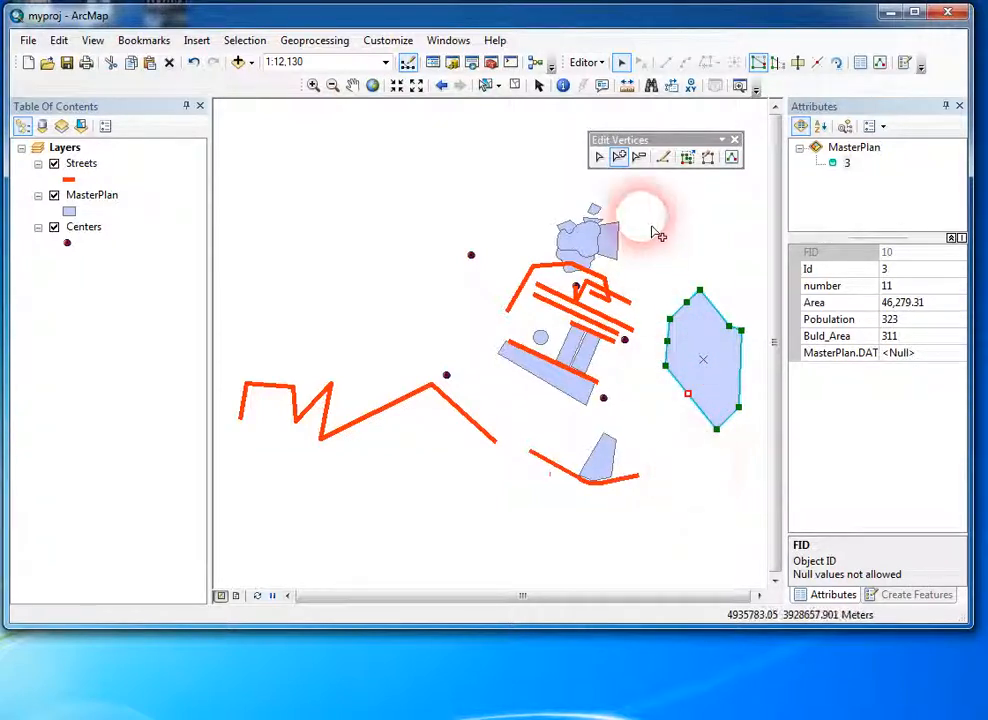
Step: Delete the polygon's northern tip vertex and two western corner vertices, and finish the vertex edit
click(638, 160)
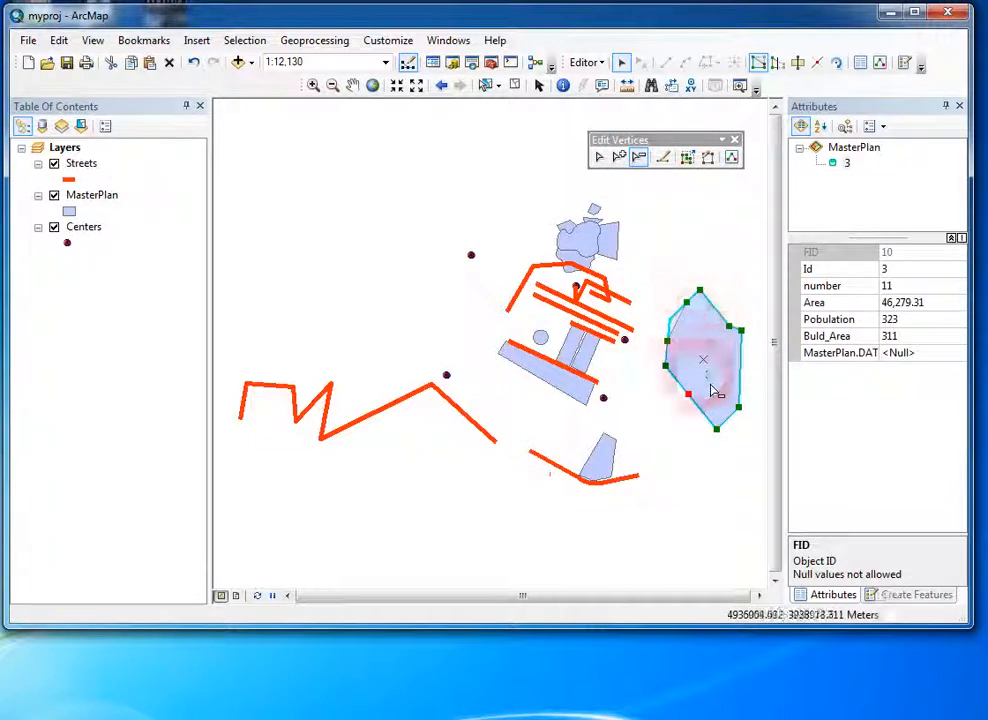
click(701, 291)
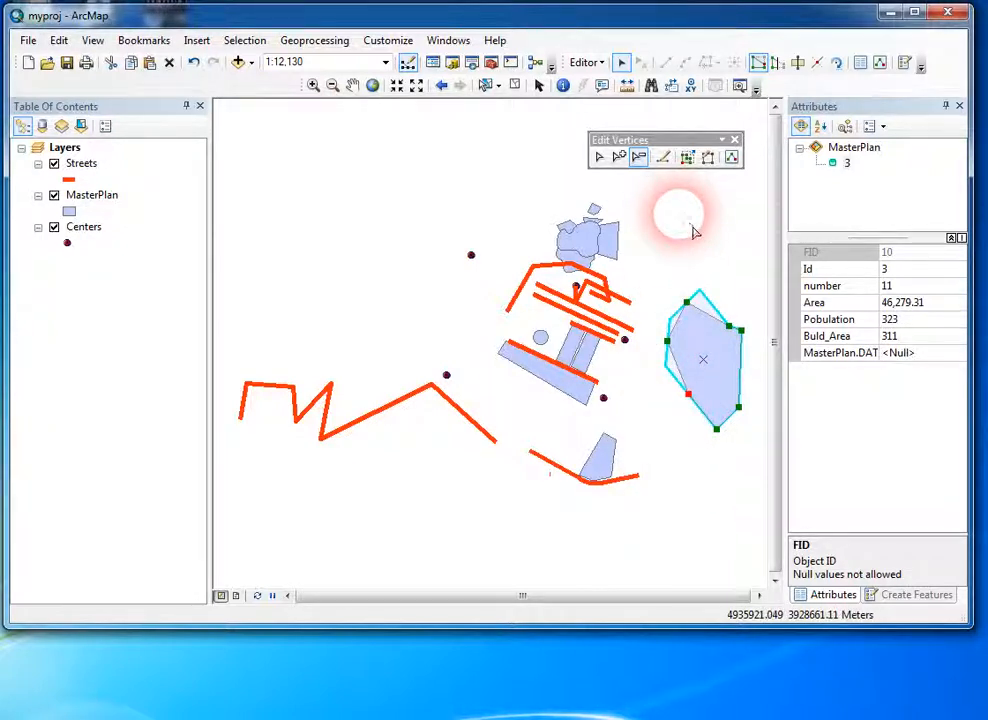
click(697, 267)
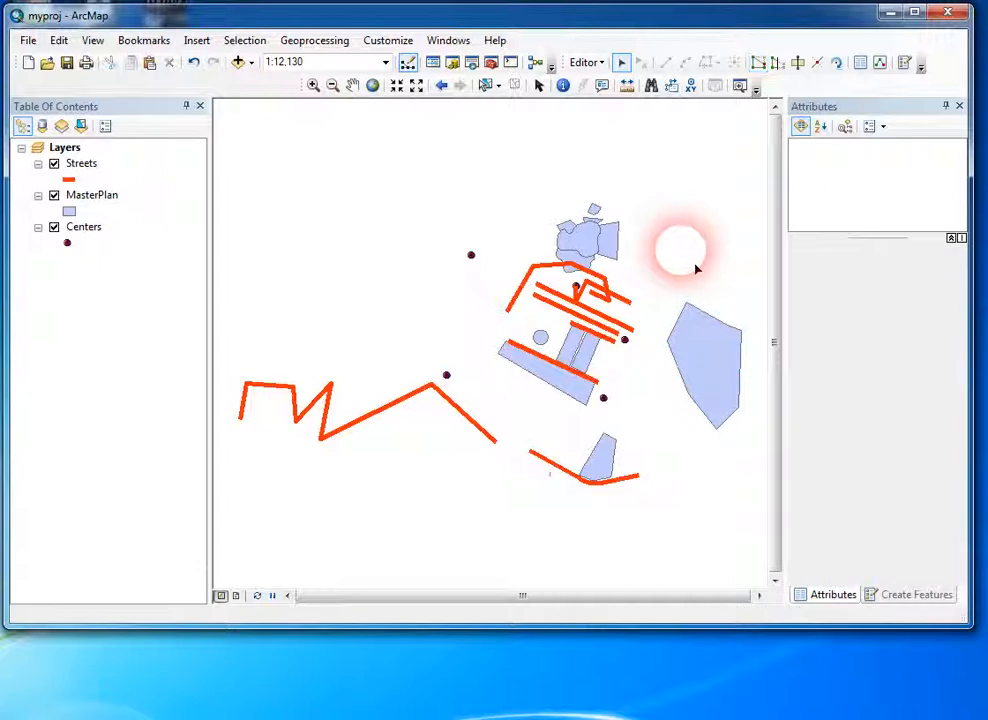
Step: Move the polygon's westernmost vertex outward to the west and finish the vertex edit
click(719, 376)
double_click(708, 372)
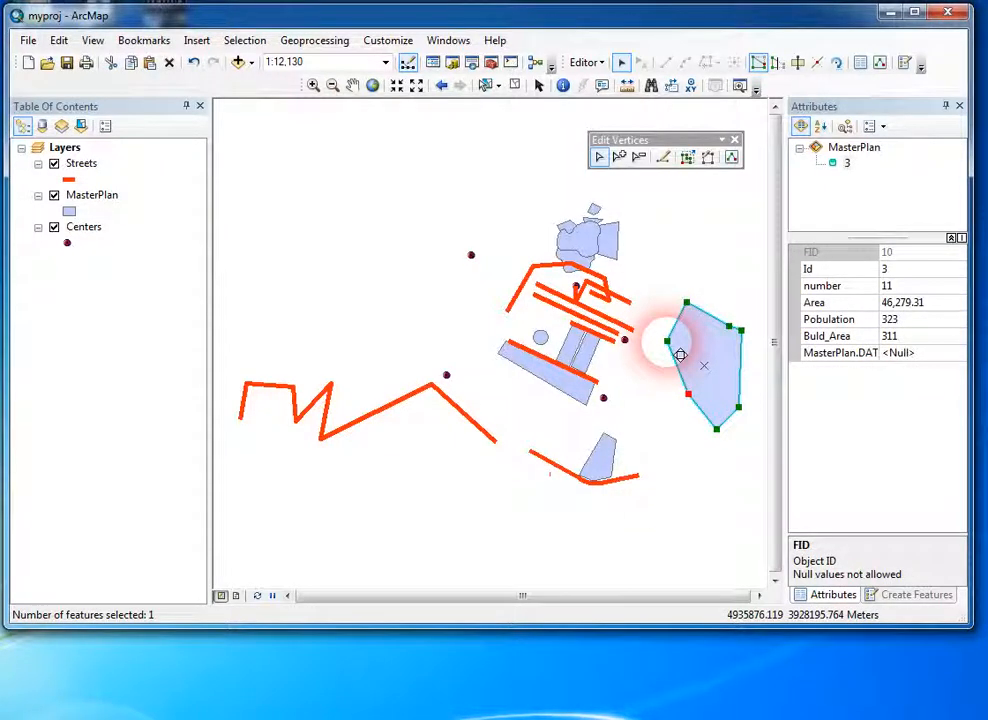
mouse_move(653, 339)
mouse_down()
mouse_move(650, 350)
mouse_move(660, 320)
mouse_move(660, 362)
mouse_move(662, 340)
mouse_up()
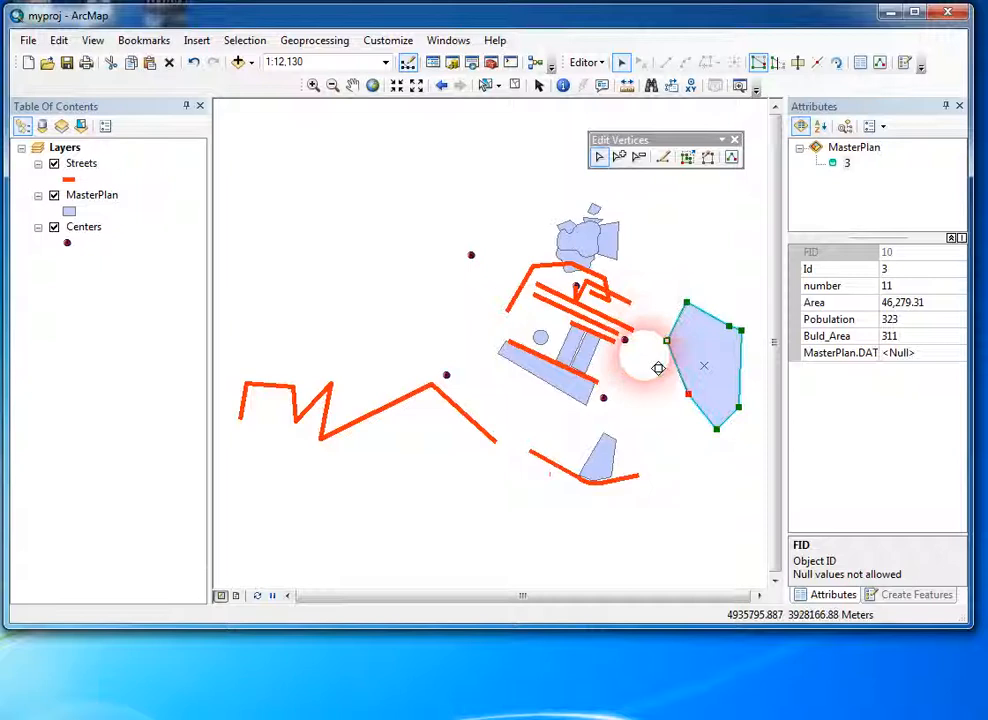
click(668, 434)
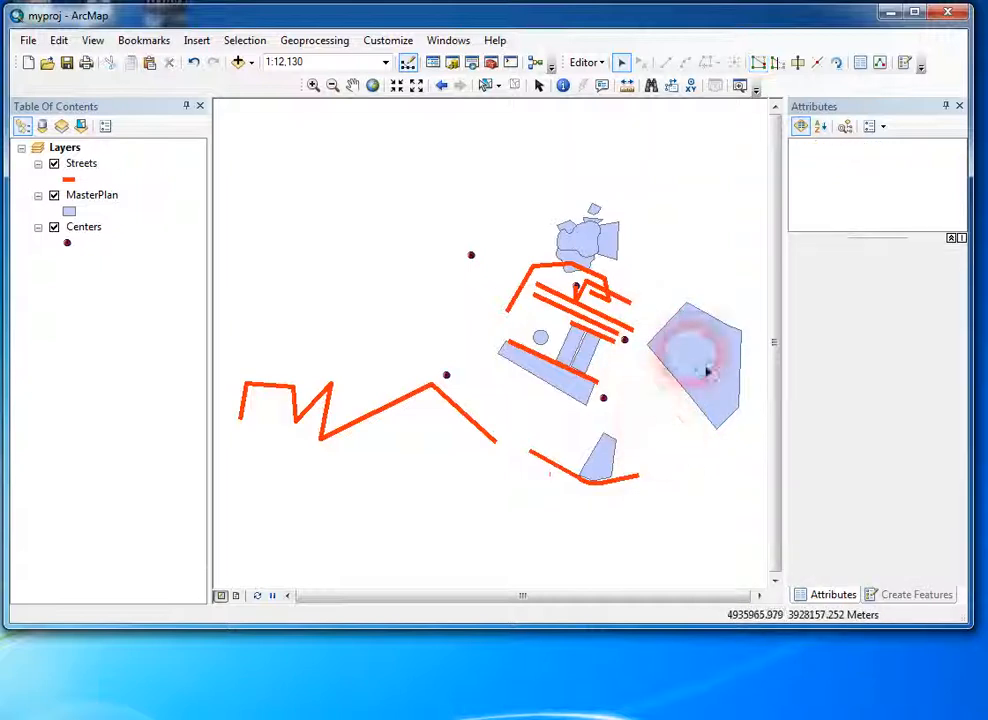
Step: Try to move the polygon's southernmost vertex with an additional vertex-editing option turned on
double_click(686, 328)
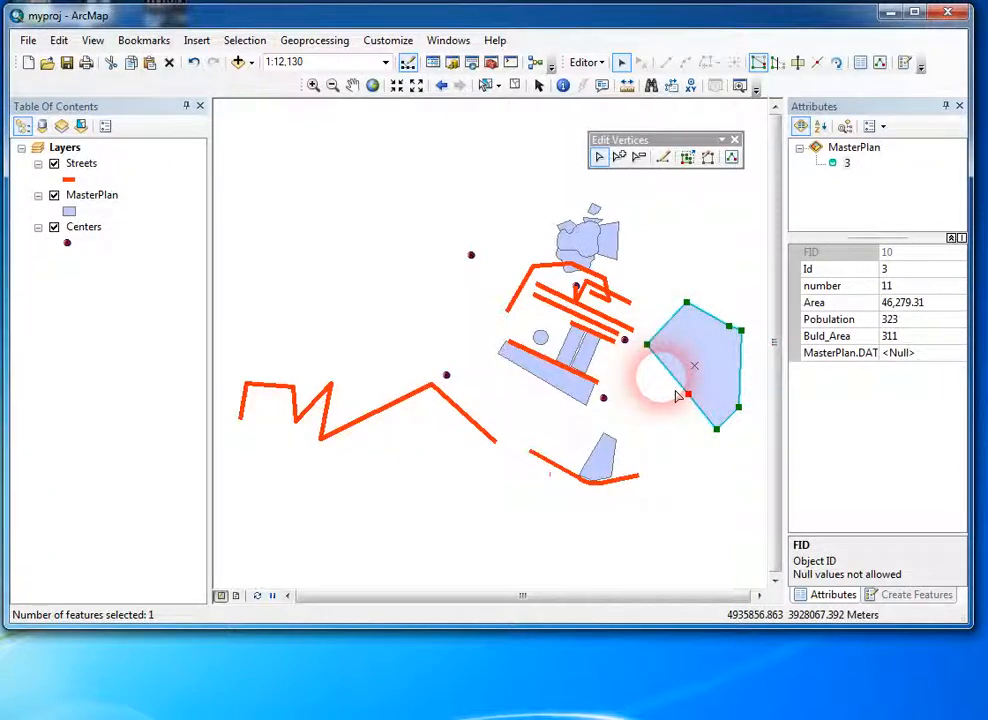
click(688, 159)
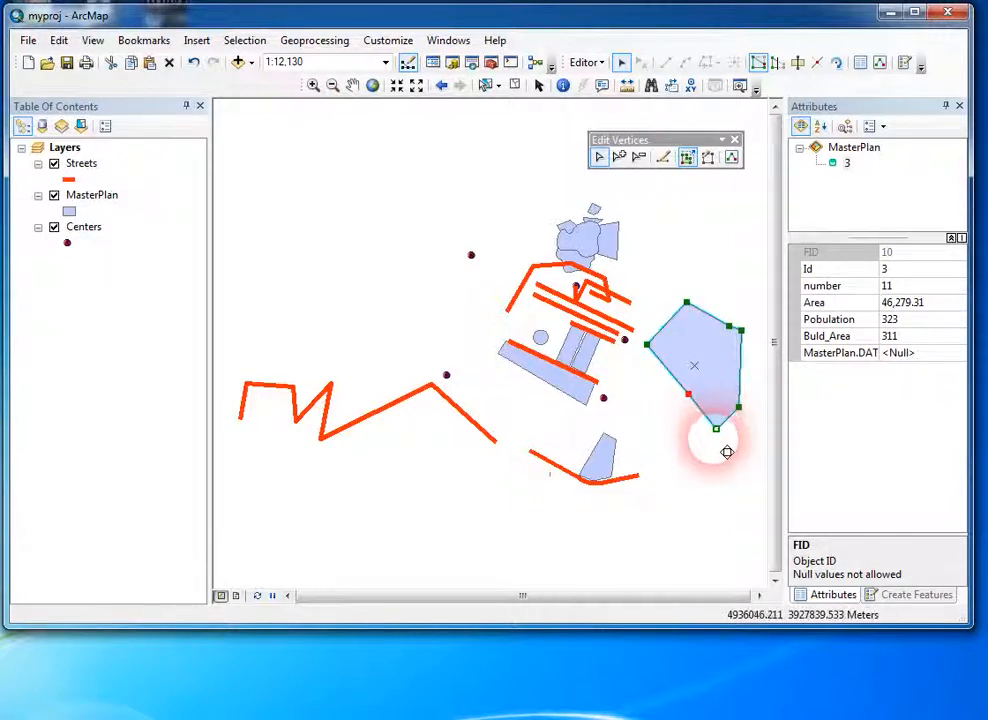
mouse_move(733, 357)
mouse_down()
mouse_move(739, 289)
mouse_move(757, 424)
mouse_move(721, 527)
mouse_move(711, 388)
mouse_move(728, 287)
mouse_move(756, 388)
mouse_move(692, 474)
mouse_move(746, 431)
mouse_move(729, 300)
mouse_move(743, 306)
mouse_move(750, 397)
mouse_move(721, 498)
mouse_move(692, 453)
mouse_move(721, 382)
mouse_move(756, 411)
mouse_move(722, 476)
mouse_move(712, 476)
mouse_move(692, 531)
mouse_move(743, 352)
mouse_move(767, 349)
mouse_move(761, 293)
mouse_move(756, 423)
mouse_move(741, 450)
mouse_move(732, 444)
mouse_up()
click(711, 483)
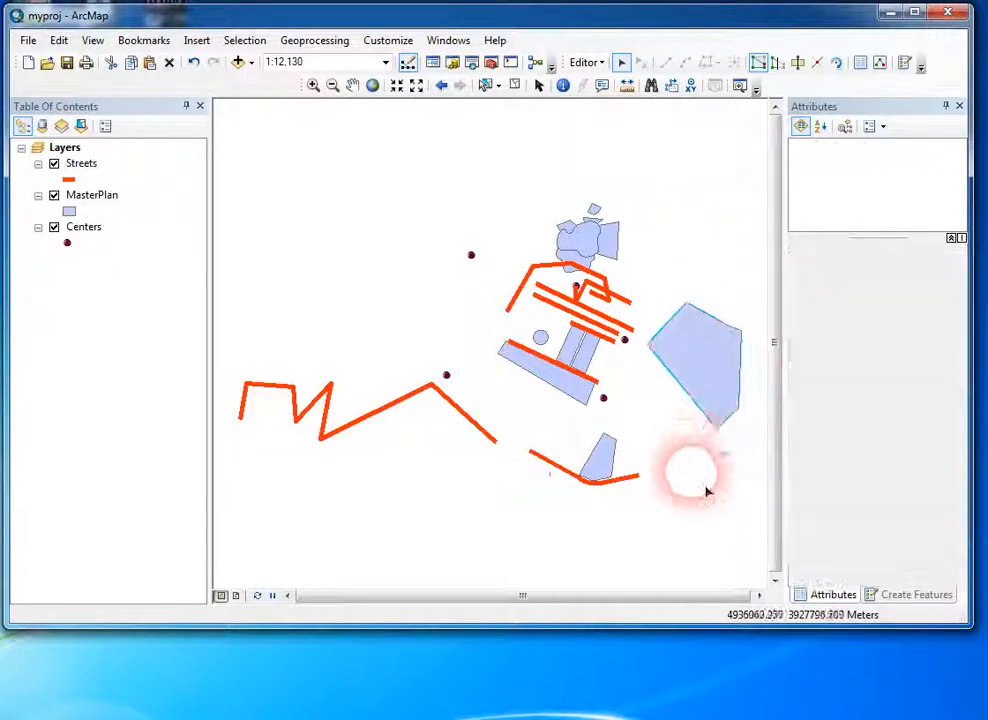
double_click(713, 389)
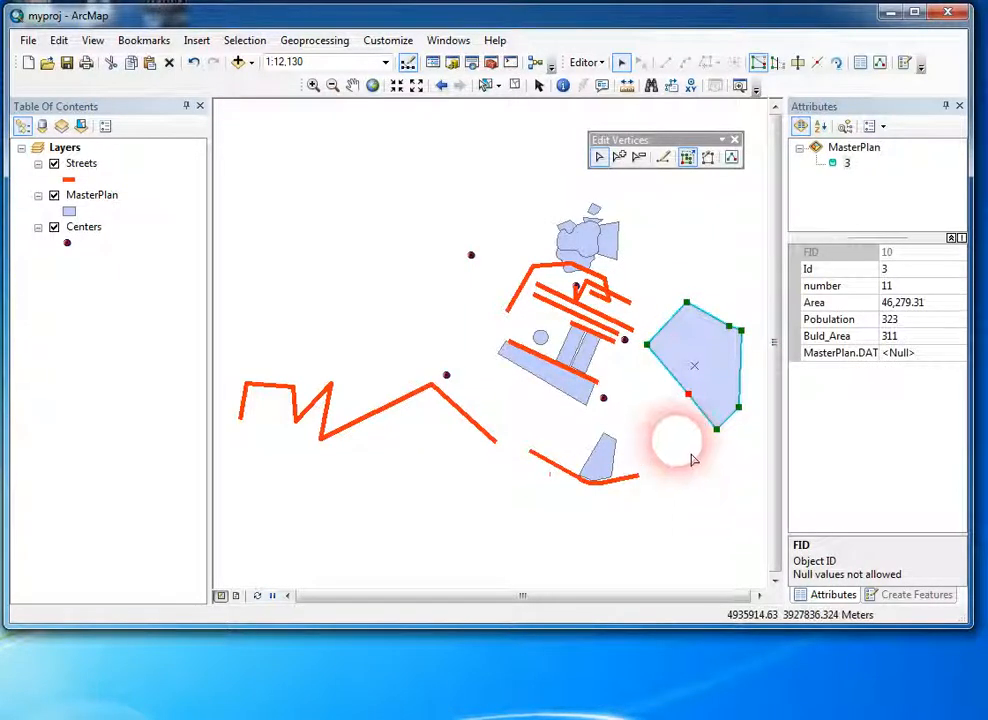
click(718, 249)
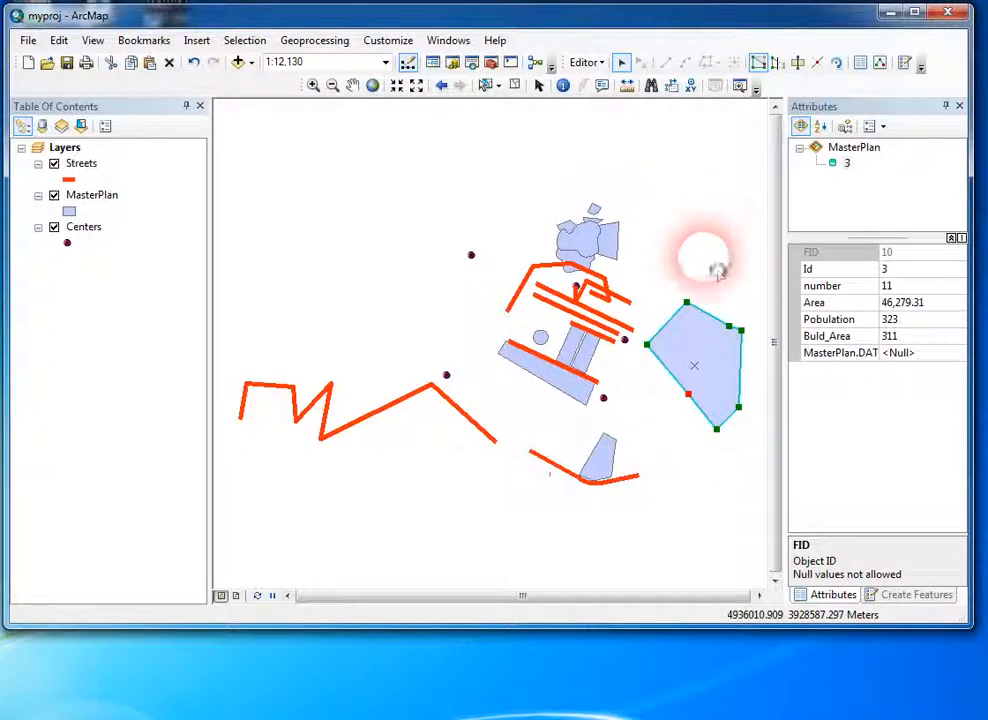
Step: Extend the eastern MasterPlan polygon northward with the Reshape Feature tool, sketching a new boundary from its northeast corner to its westernmost vertex
click(712, 362)
click(777, 62)
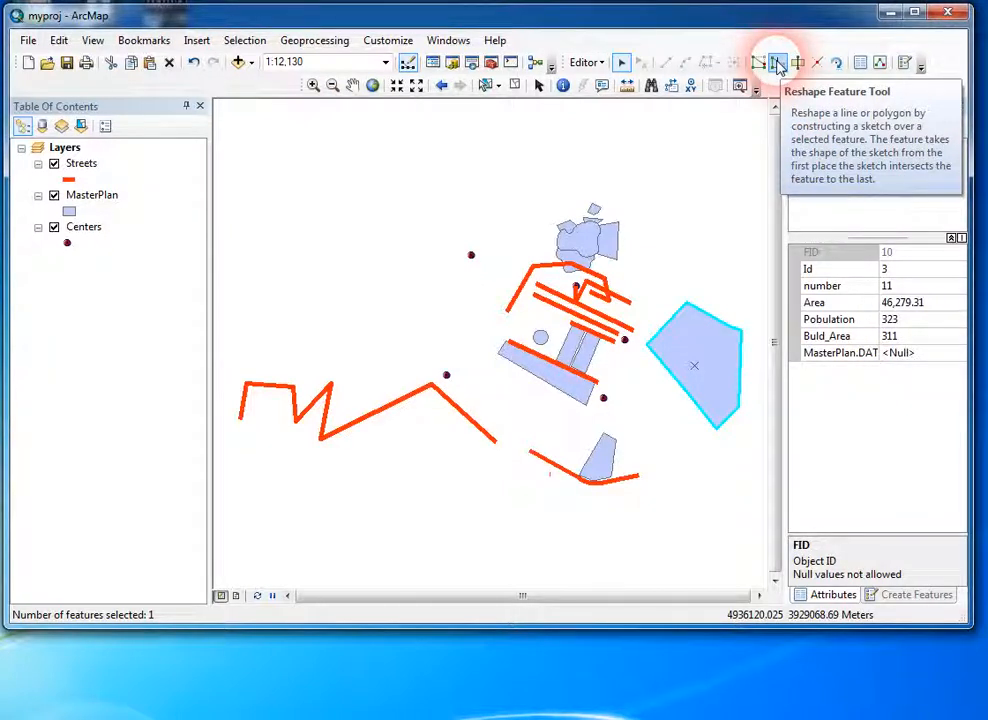
click(779, 64)
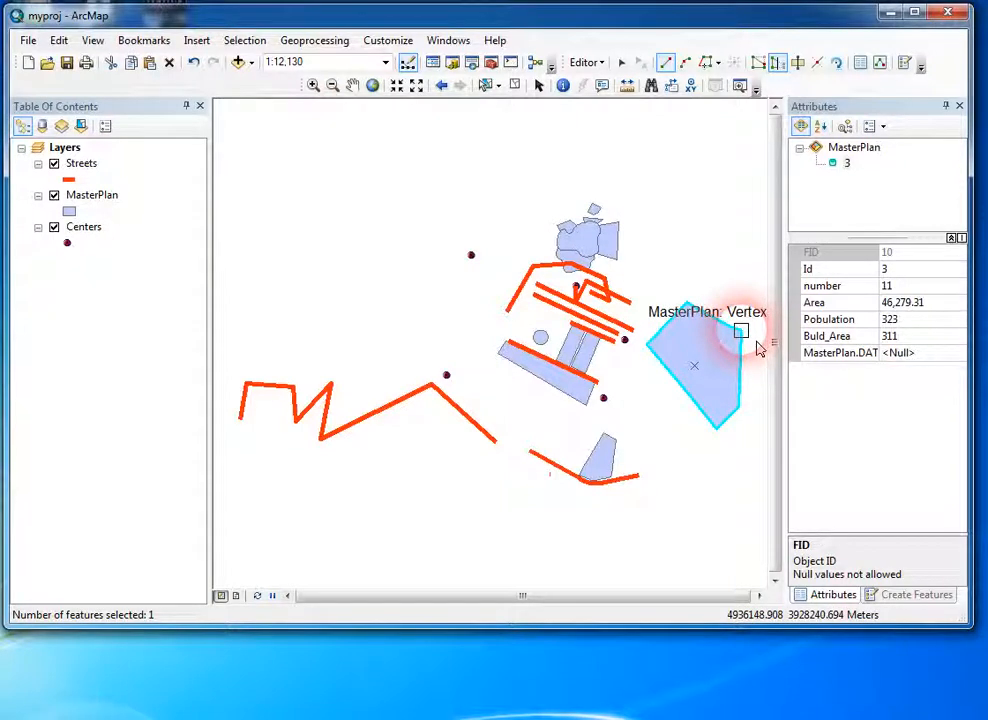
click(754, 344)
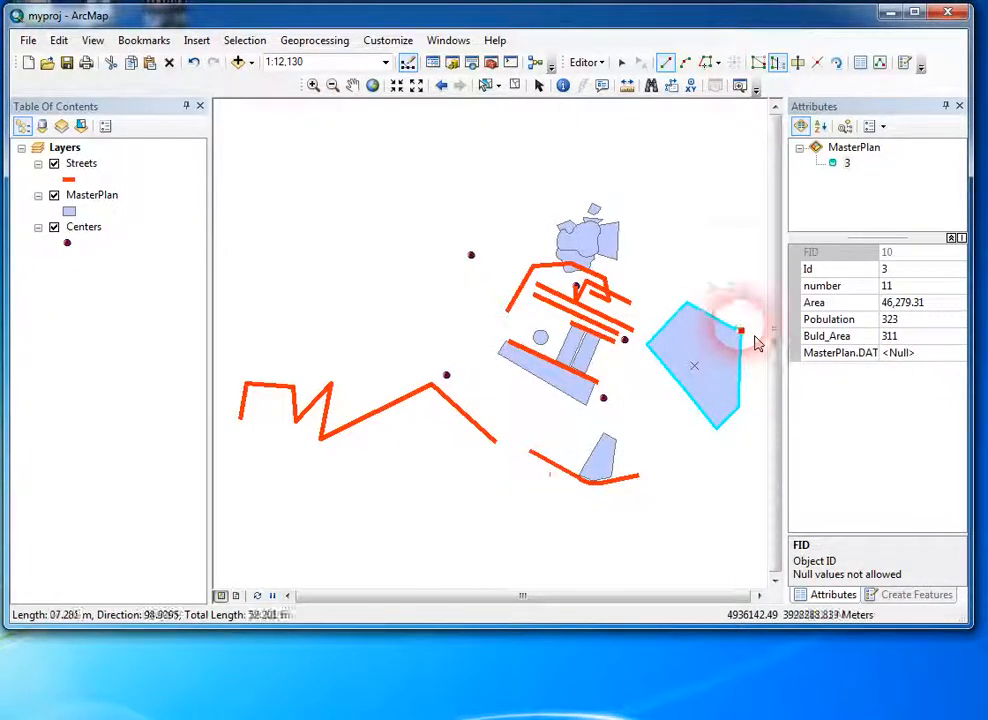
click(731, 264)
click(687, 249)
click(666, 264)
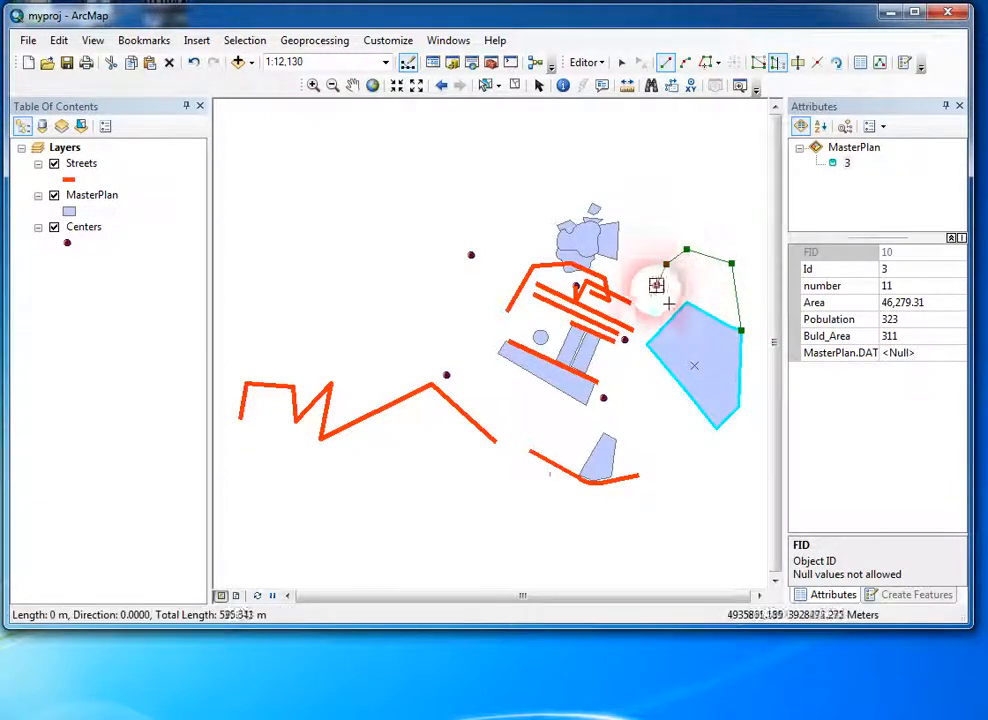
click(656, 286)
click(649, 314)
click(648, 344)
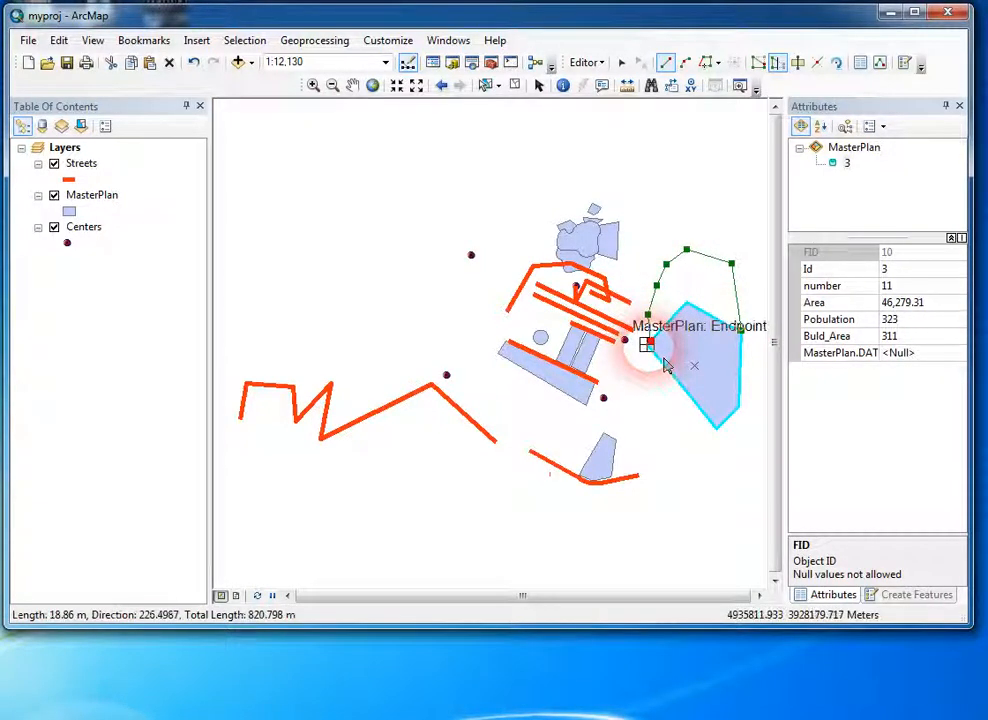
double_click(647, 345)
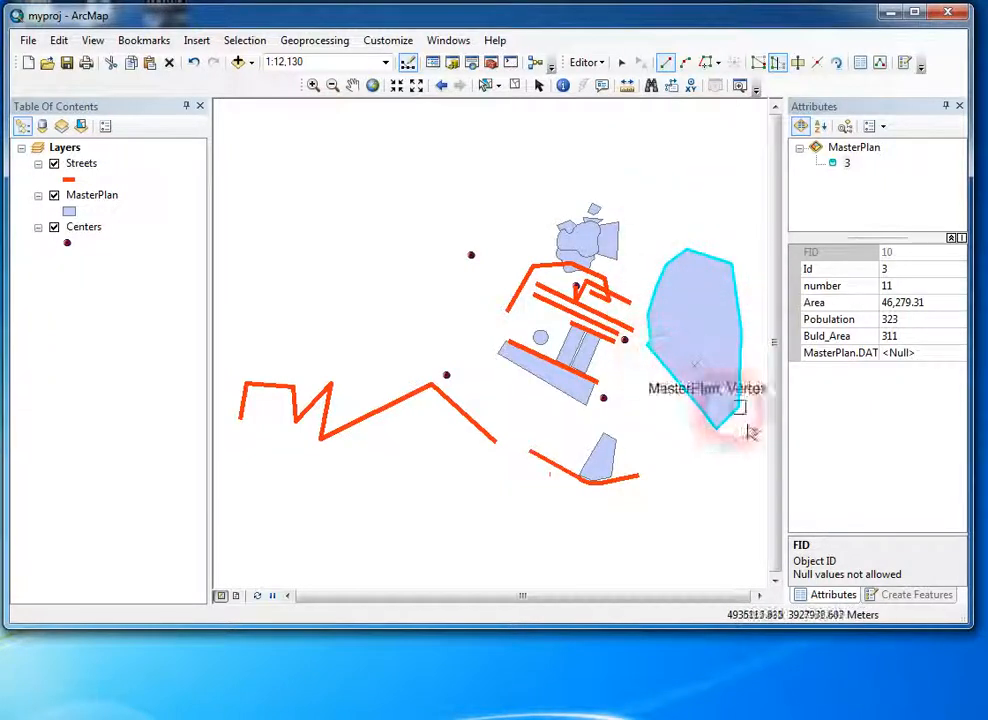
Step: Reshape the polygon's southern end with a sketch from its southeast corner, looping south and west back to its southern tip
click(738, 408)
click(741, 472)
click(693, 501)
click(661, 442)
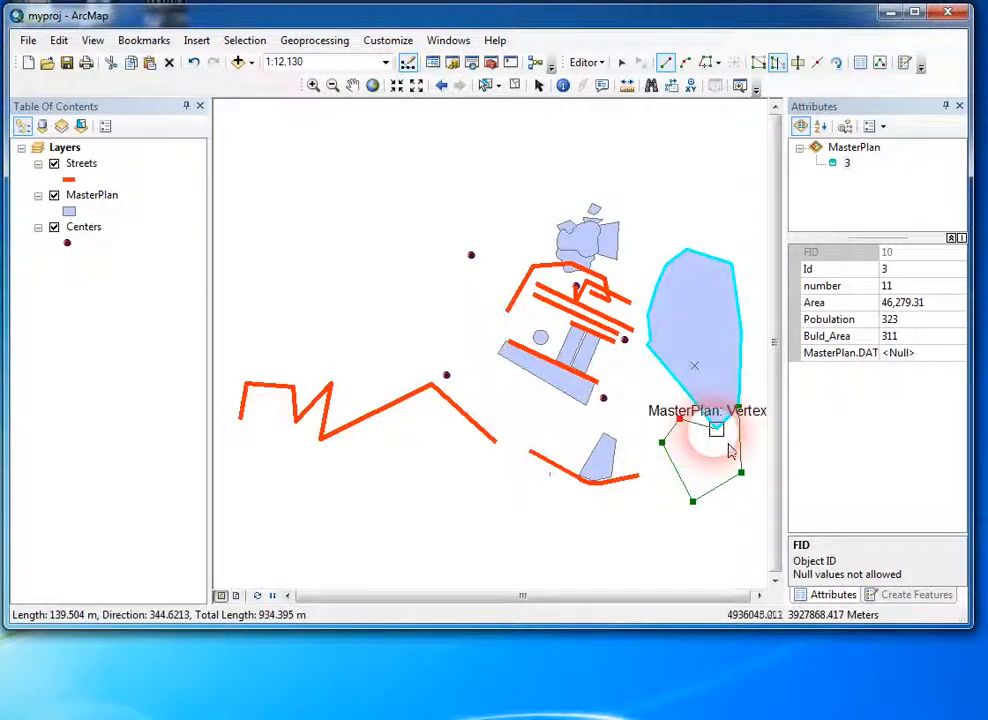
double_click(716, 429)
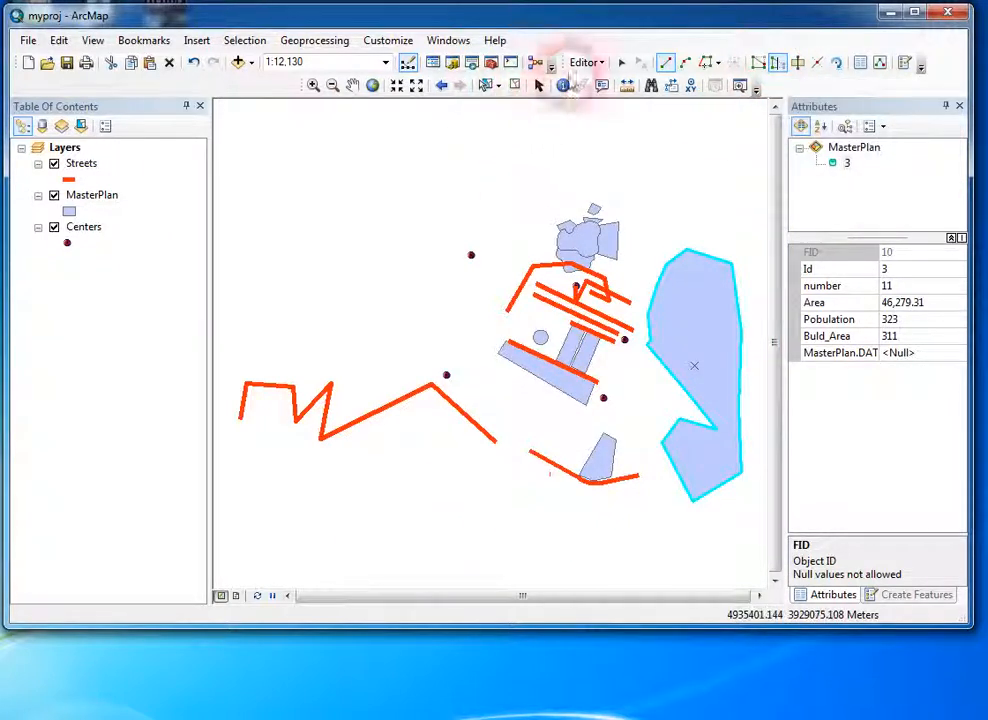
Step: Reshape the western street line with the Reshape Feature tool, sketching a winding path from its eastern endpoint west to its lowest zigzag vertex
click(622, 64)
drag(370, 400, 432, 467)
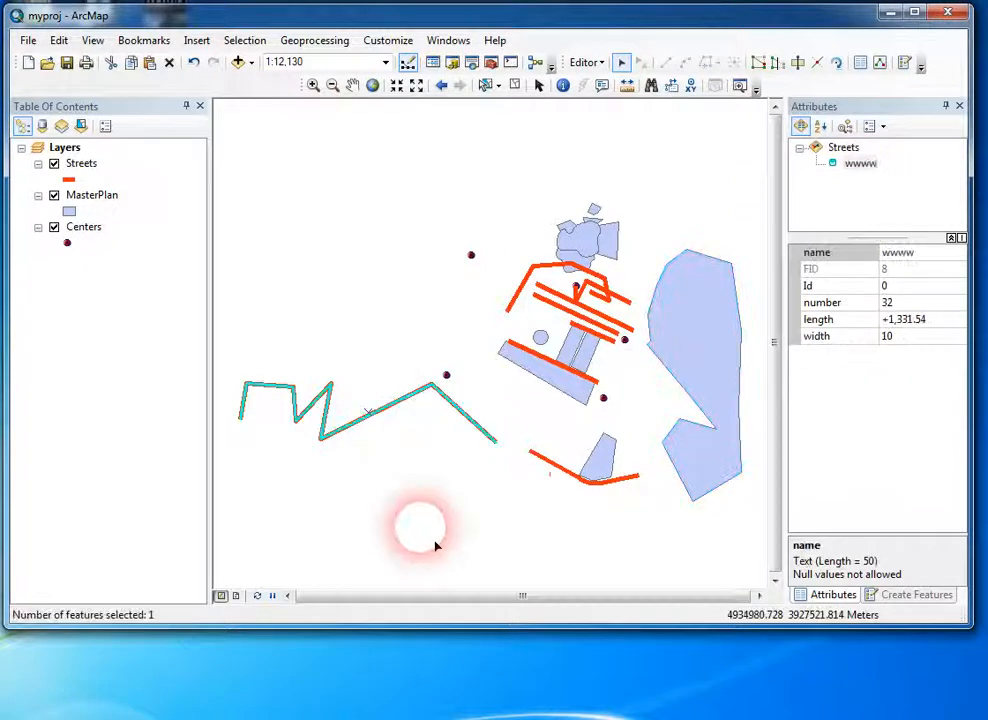
click(777, 62)
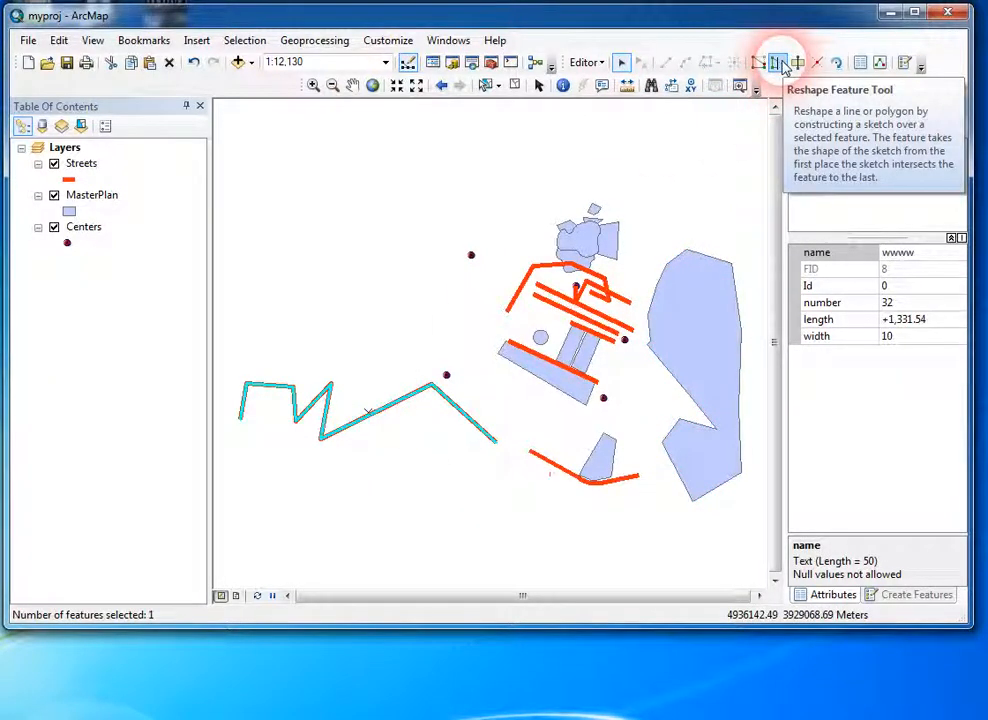
click(496, 476)
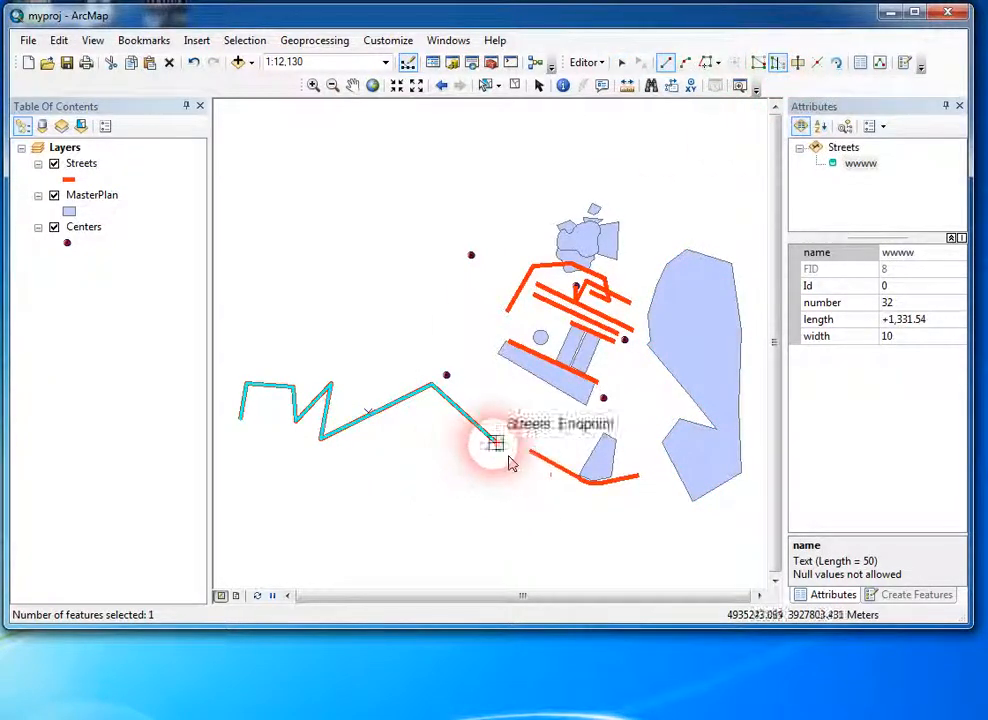
click(496, 442)
click(457, 442)
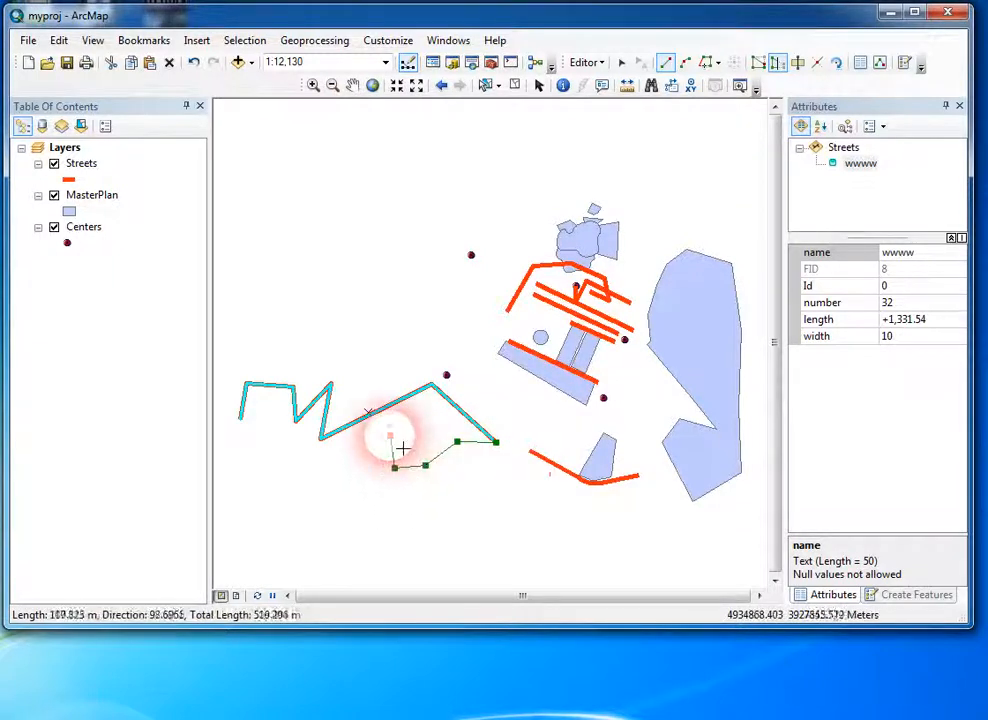
click(335, 455)
click(333, 460)
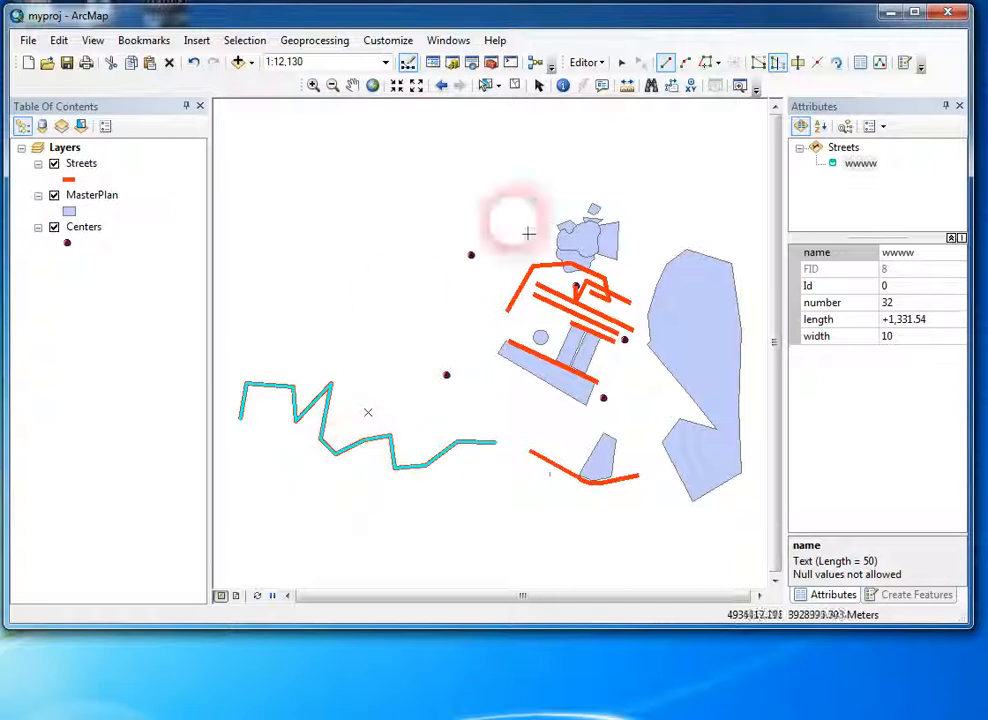
Step: Select the large eastern MasterPlan polygon and move it slightly northeast
click(622, 61)
click(712, 393)
drag(712, 393, 712, 358)
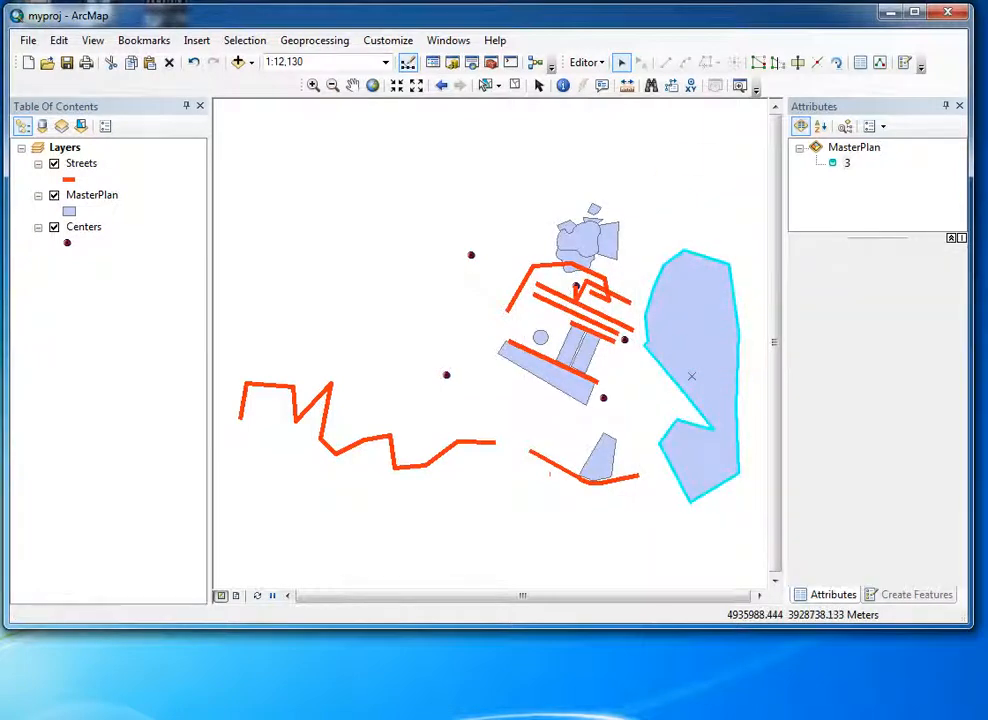
click(709, 190)
click(721, 349)
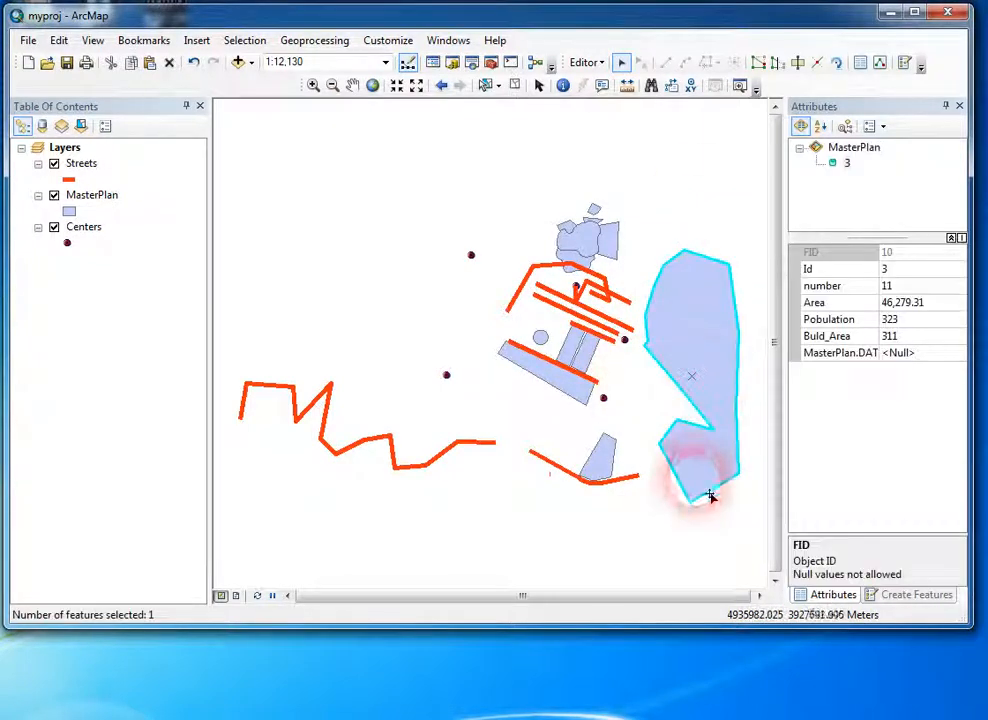
drag(731, 321, 721, 375)
Step: Cut the eastern polygon in two with the Cut Polygons tool, using a northwest-to-southeast diagonal about 620 m long across its upper half
click(798, 62)
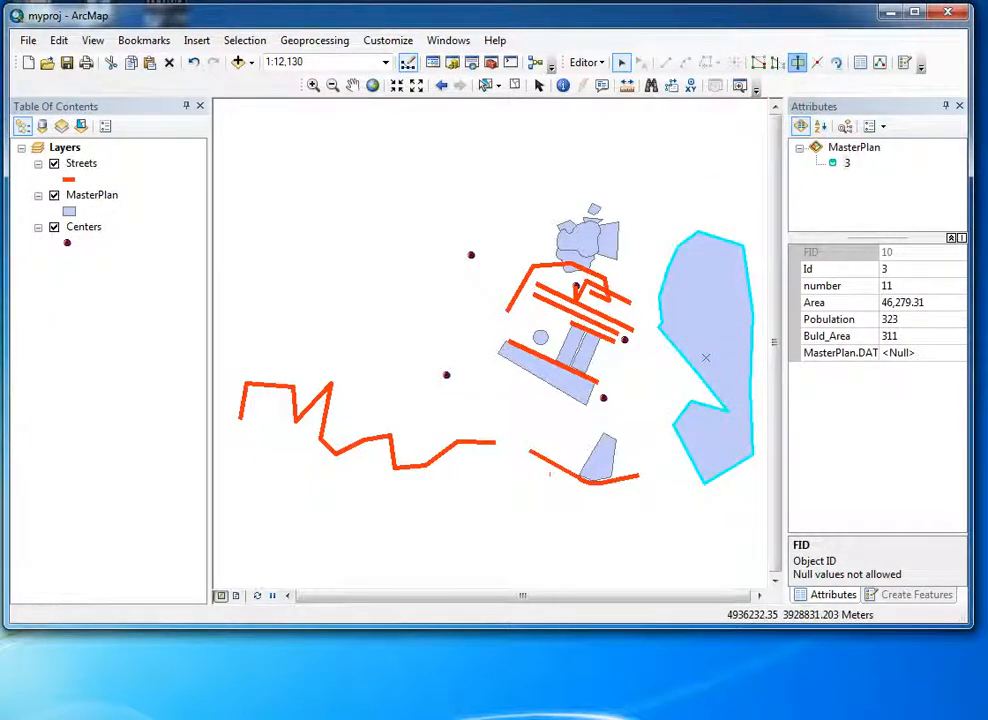
click(799, 63)
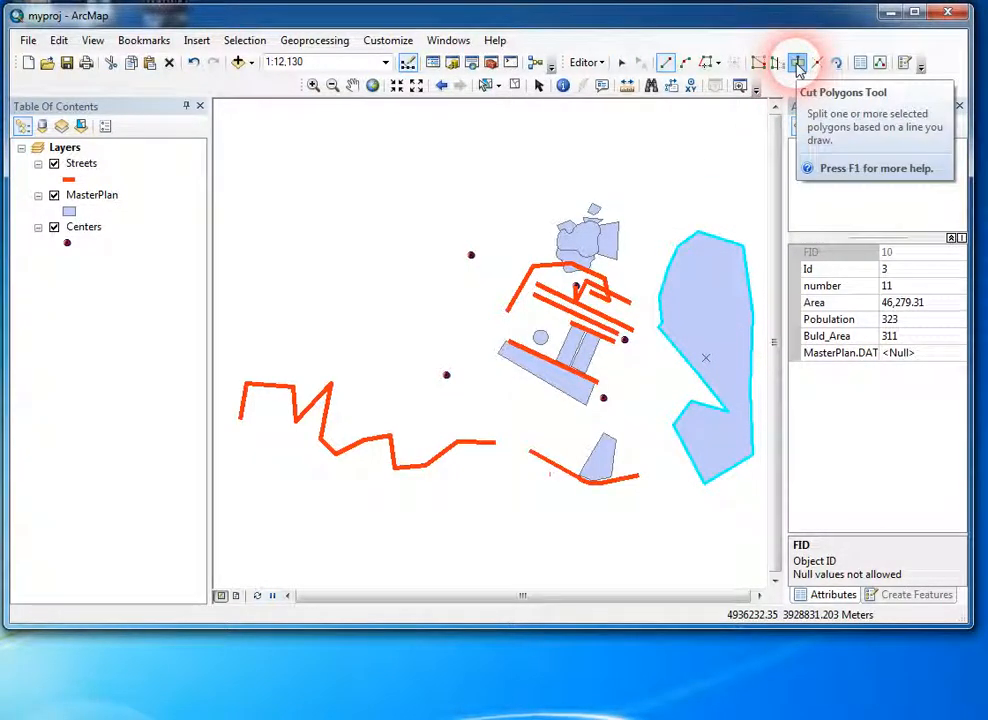
click(638, 258)
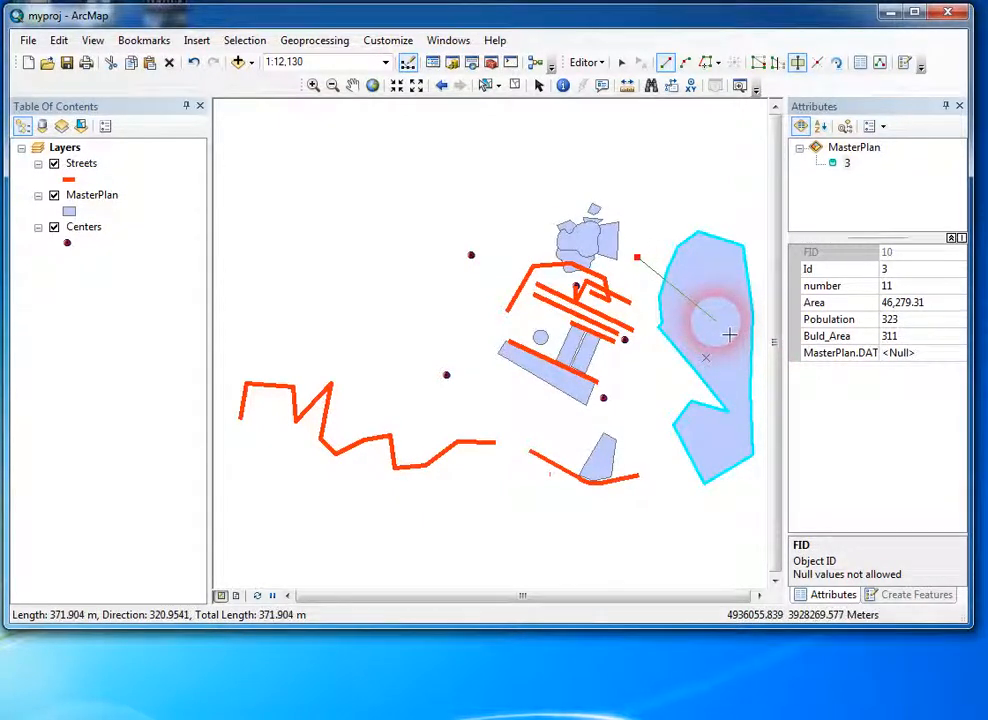
double_click(773, 387)
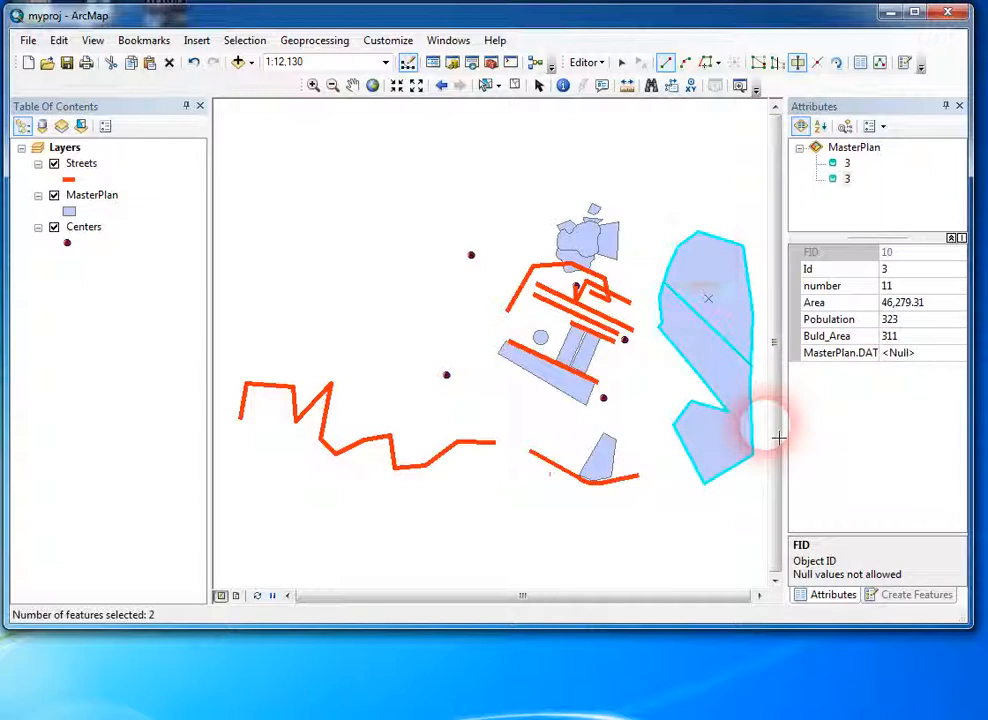
click(676, 175)
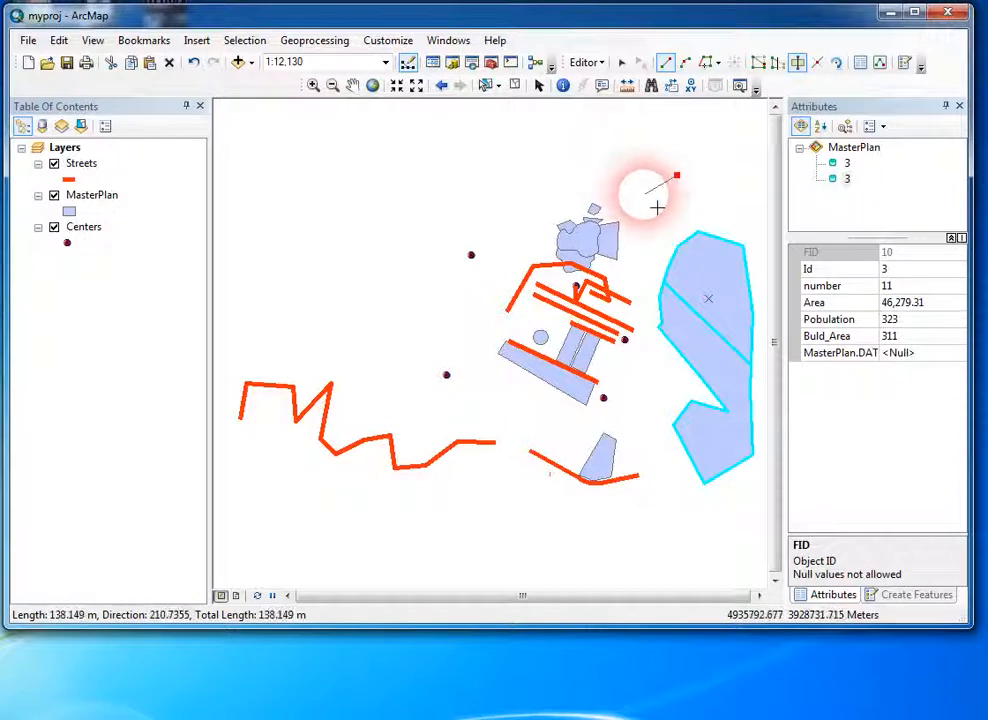
right_click(639, 161)
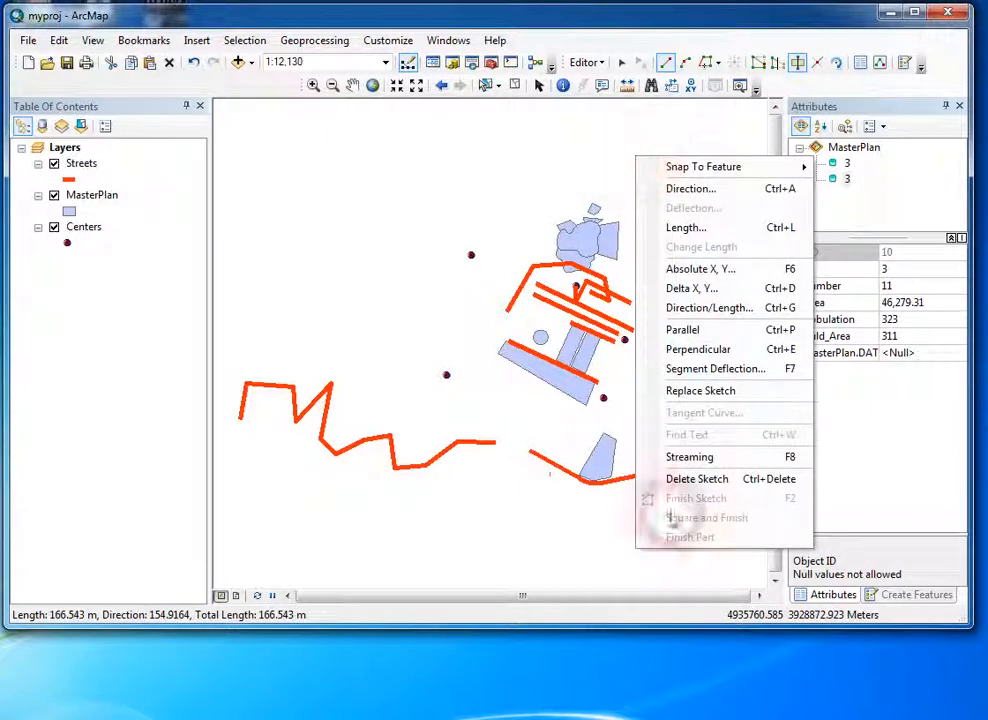
click(684, 478)
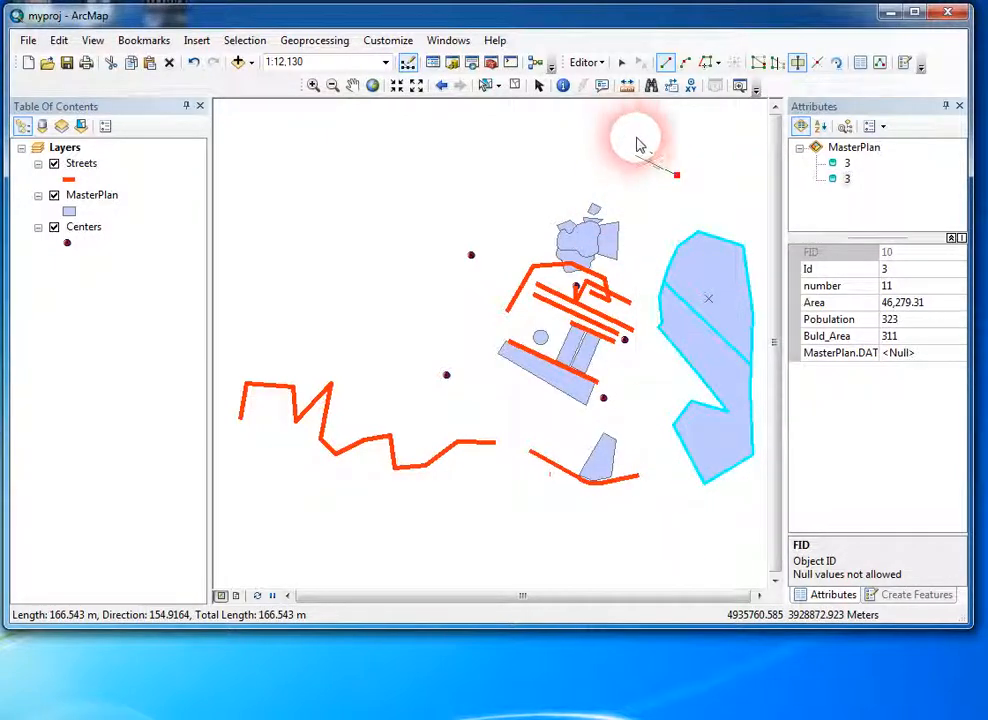
Step: Select the northern and southern pieces of the cut polygon in turn to check them, and clear the selection
click(621, 63)
click(690, 260)
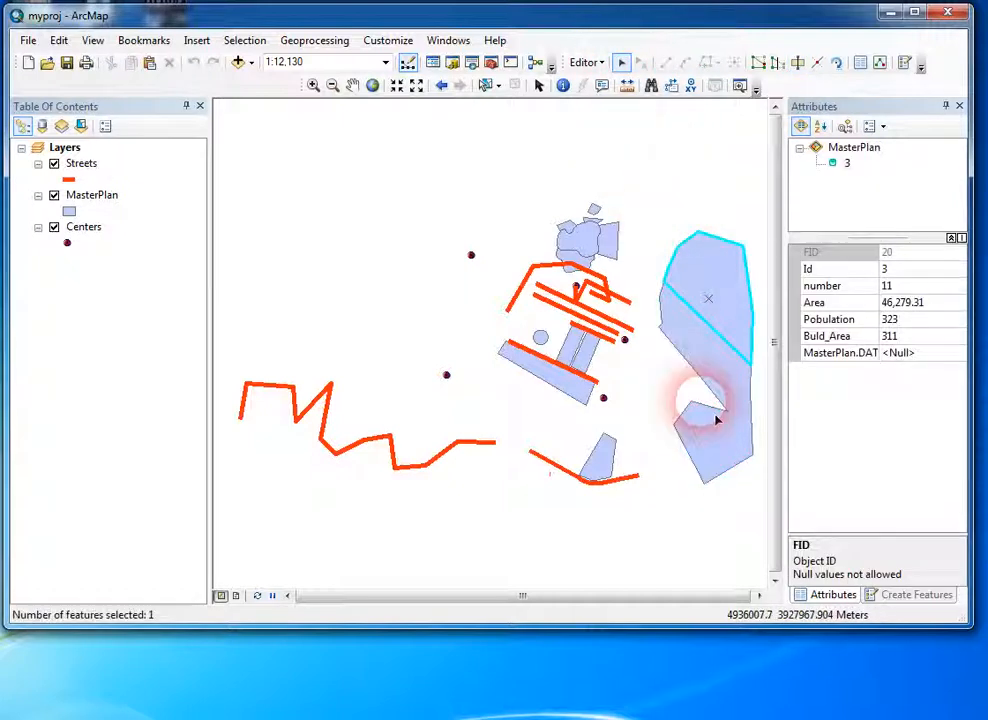
click(731, 361)
click(736, 313)
click(710, 347)
click(709, 266)
click(675, 194)
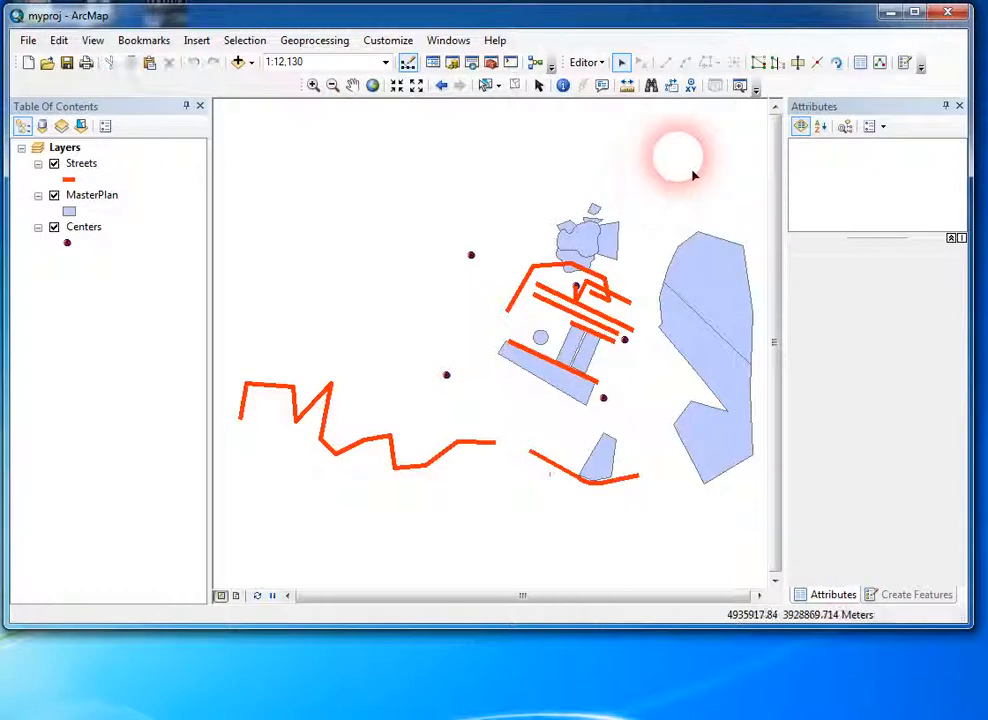
Step: Split the western street line with the Split tool on its short steep segment near the middle, and select the eastern piece
click(388, 434)
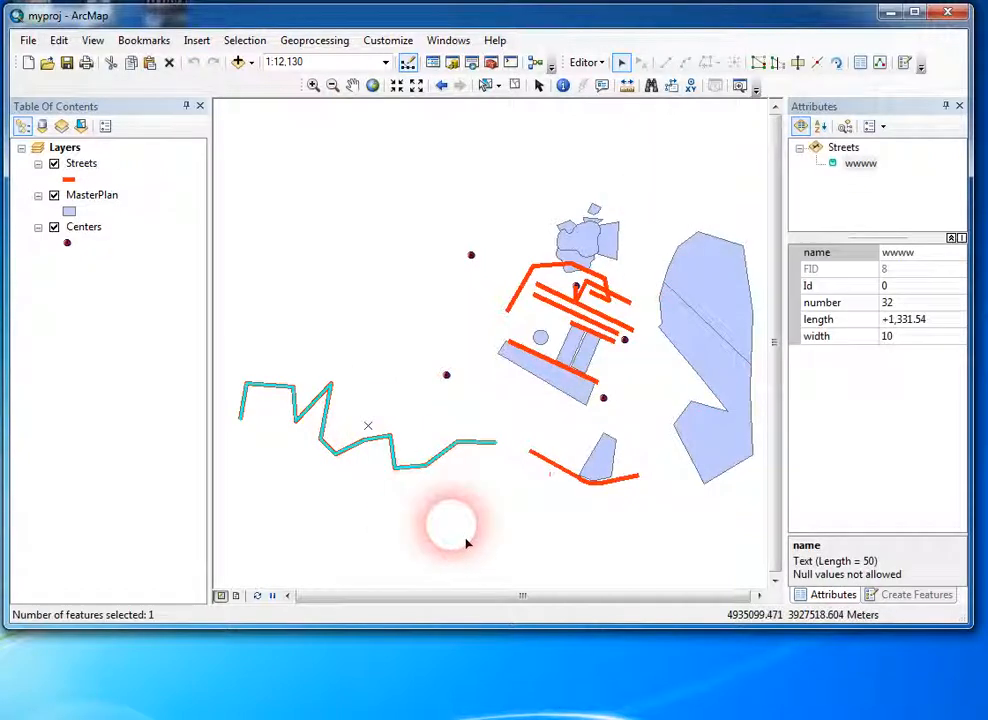
click(818, 66)
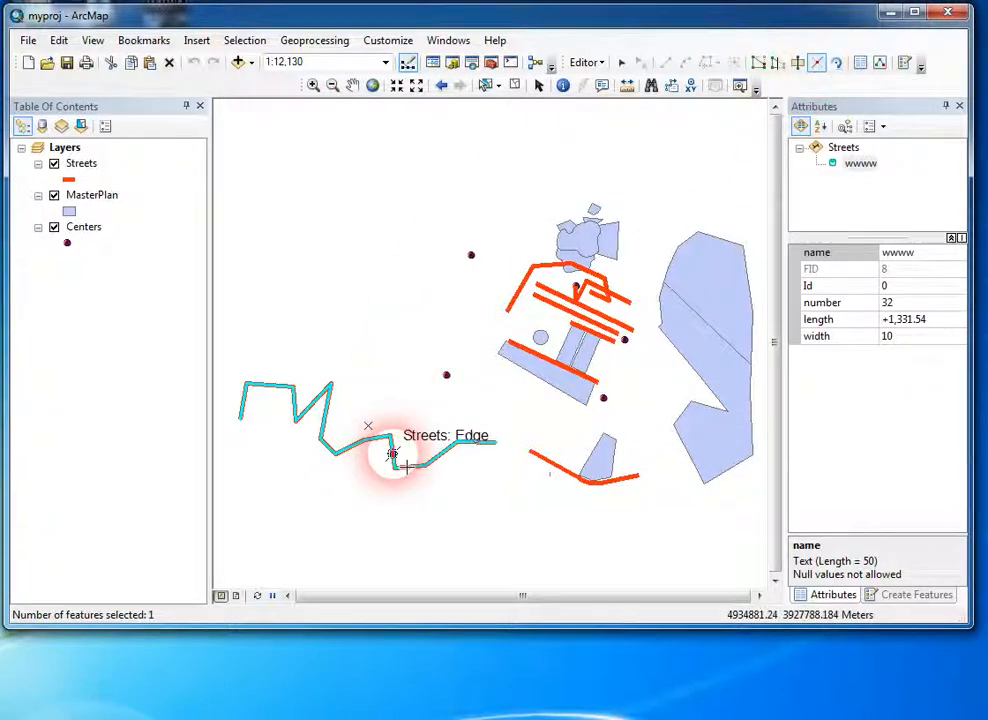
click(392, 455)
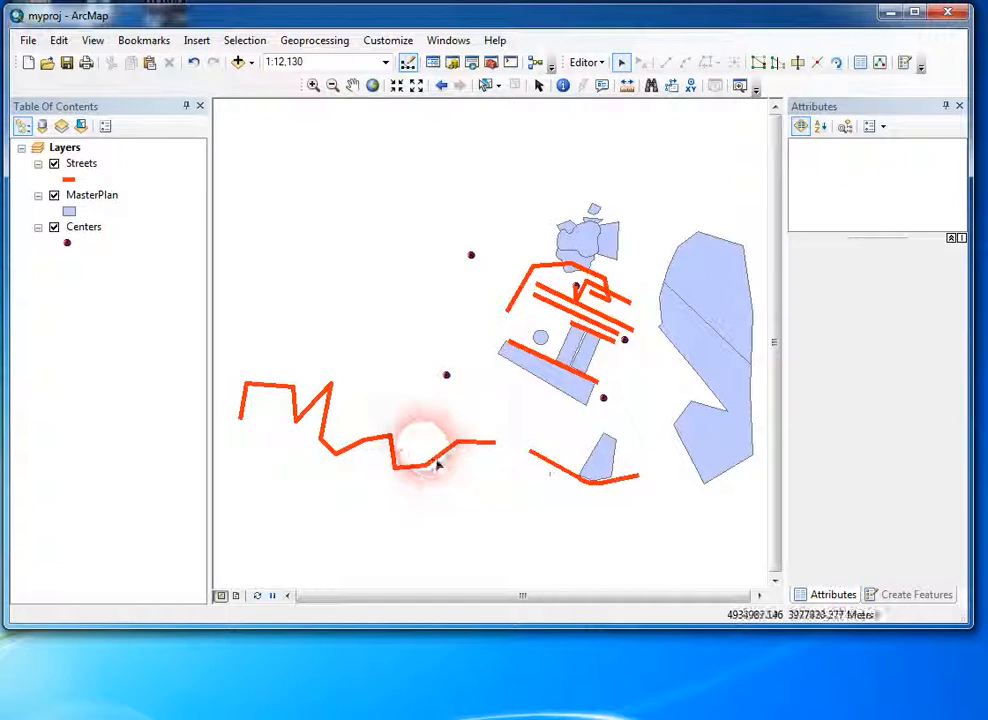
click(437, 458)
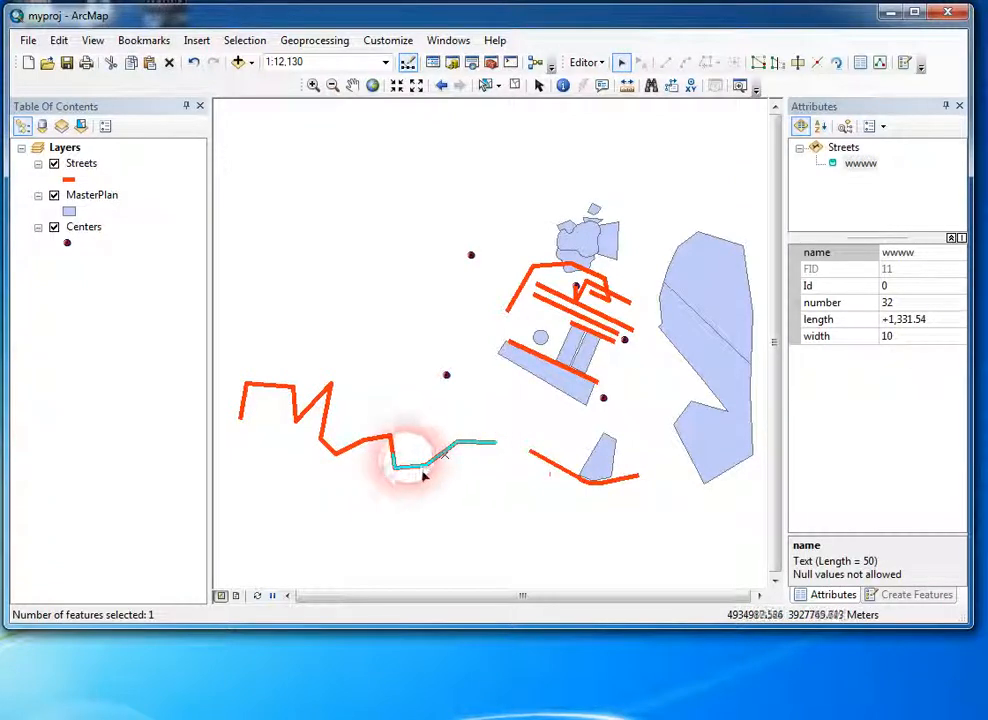
Step: Select the western street piece and rotate it clockwise about its center with the Rotate tool
click(340, 442)
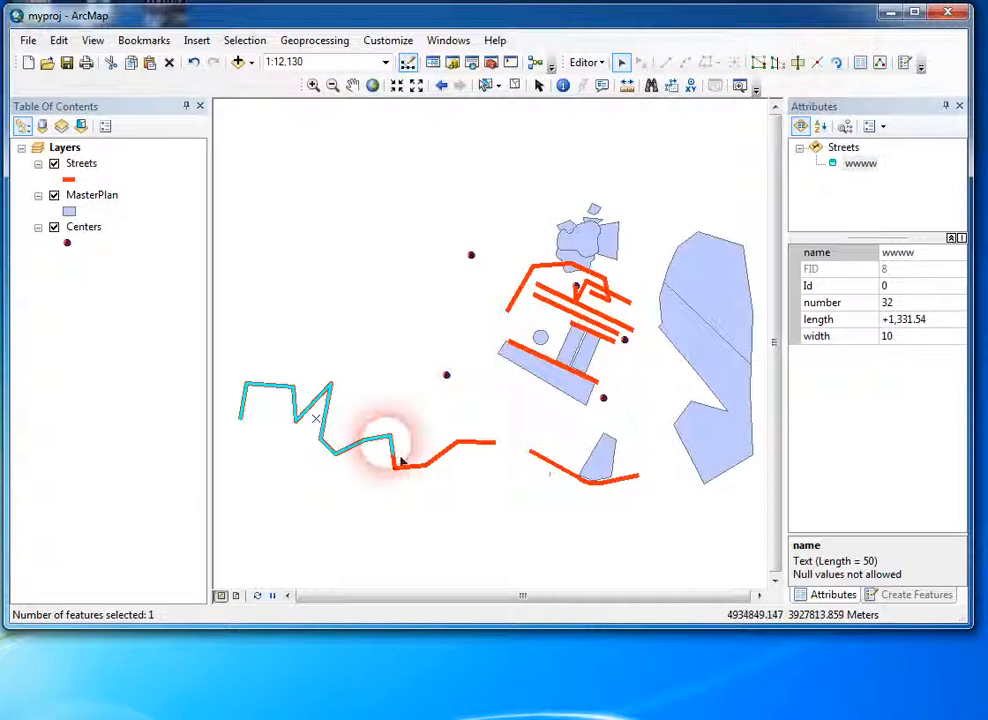
click(835, 66)
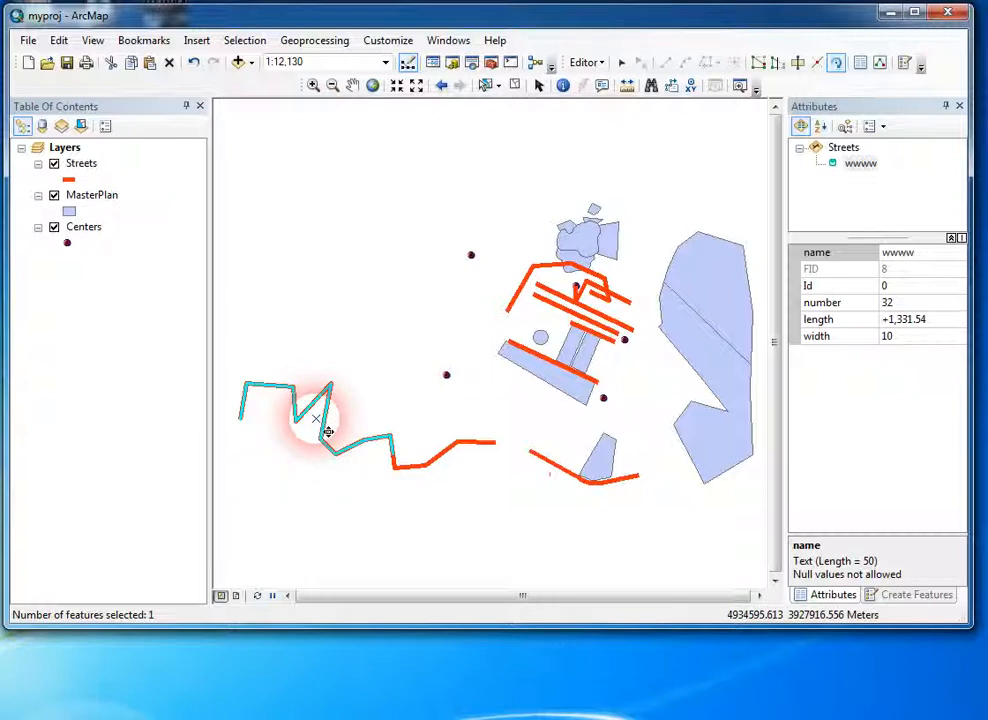
drag(346, 443, 323, 432)
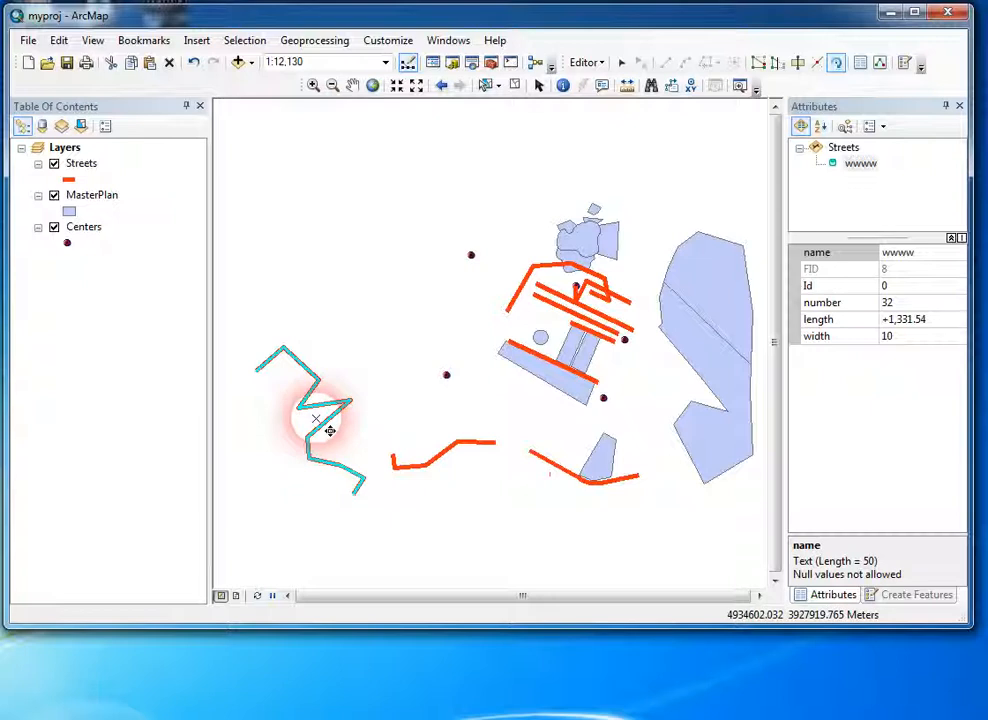
Step: Rotate the street piece about its northwest endpoint, and rotate it clockwise about an anchor placed south of the line
drag(328, 431, 257, 370)
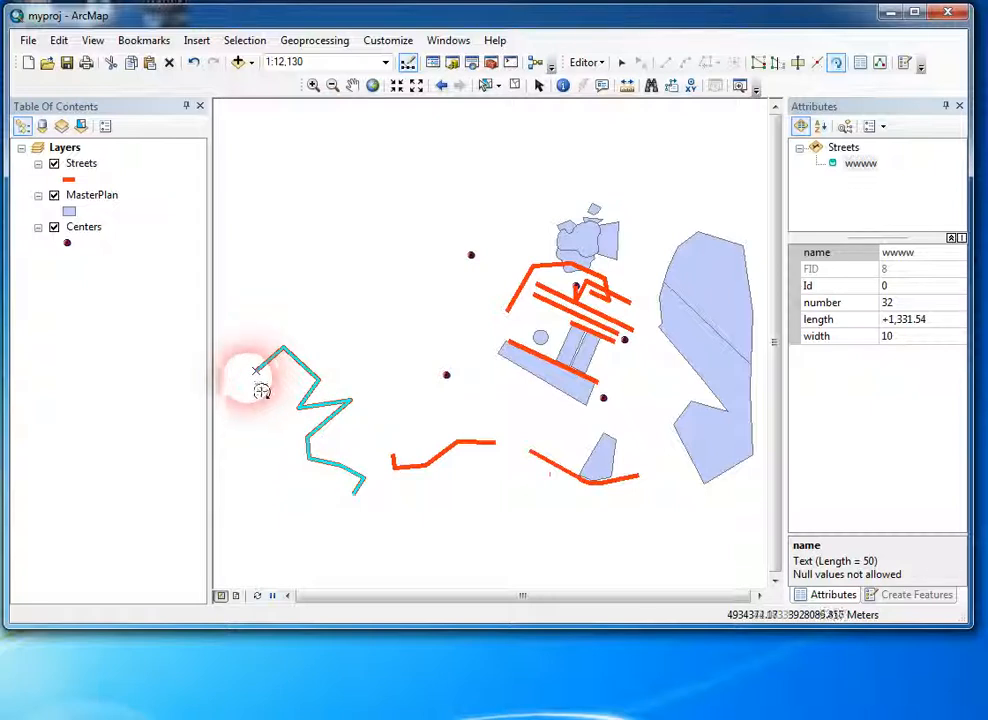
drag(418, 402, 320, 529)
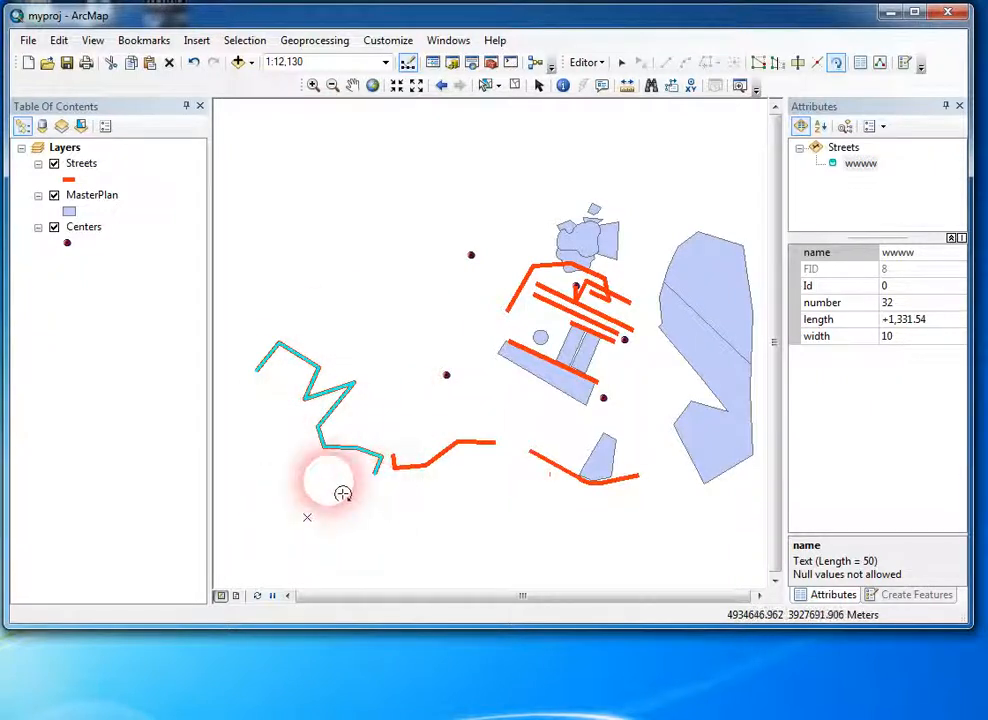
drag(338, 395, 512, 533)
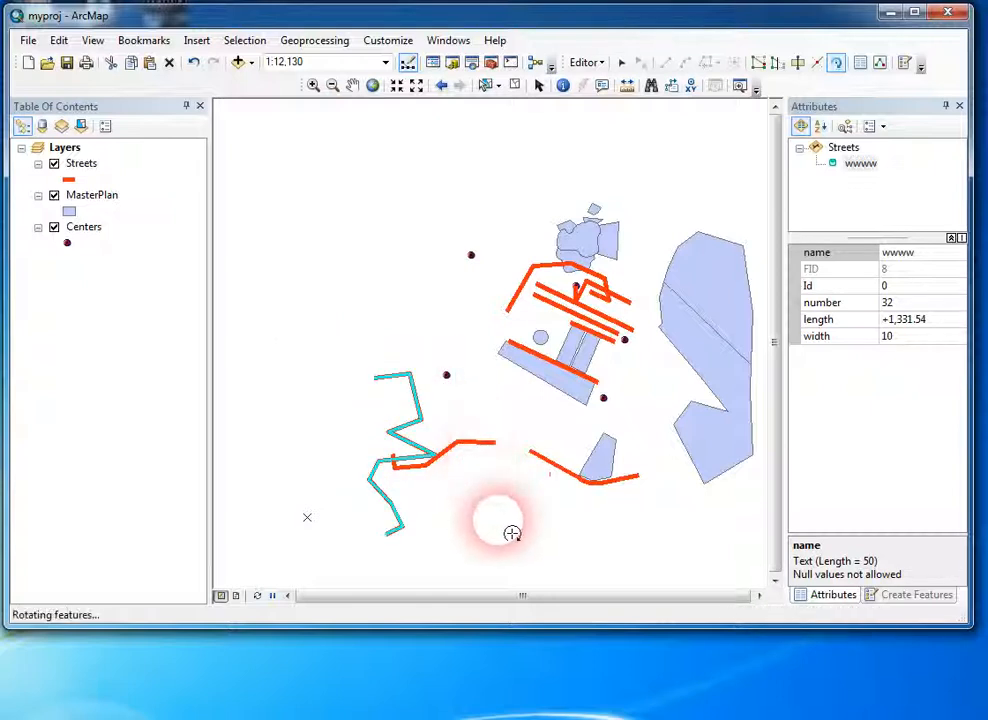
click(257, 596)
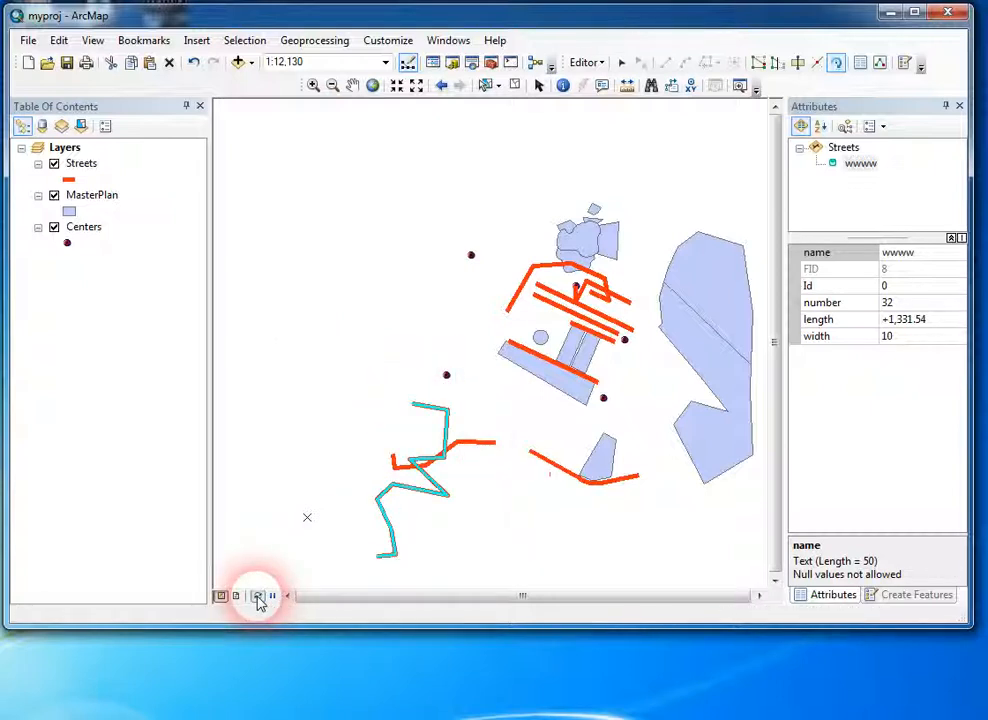
Step: Select the northern piece of the cut MasterPlan polygon and examine its Id, number, Area and Buld_Area attributes
click(863, 66)
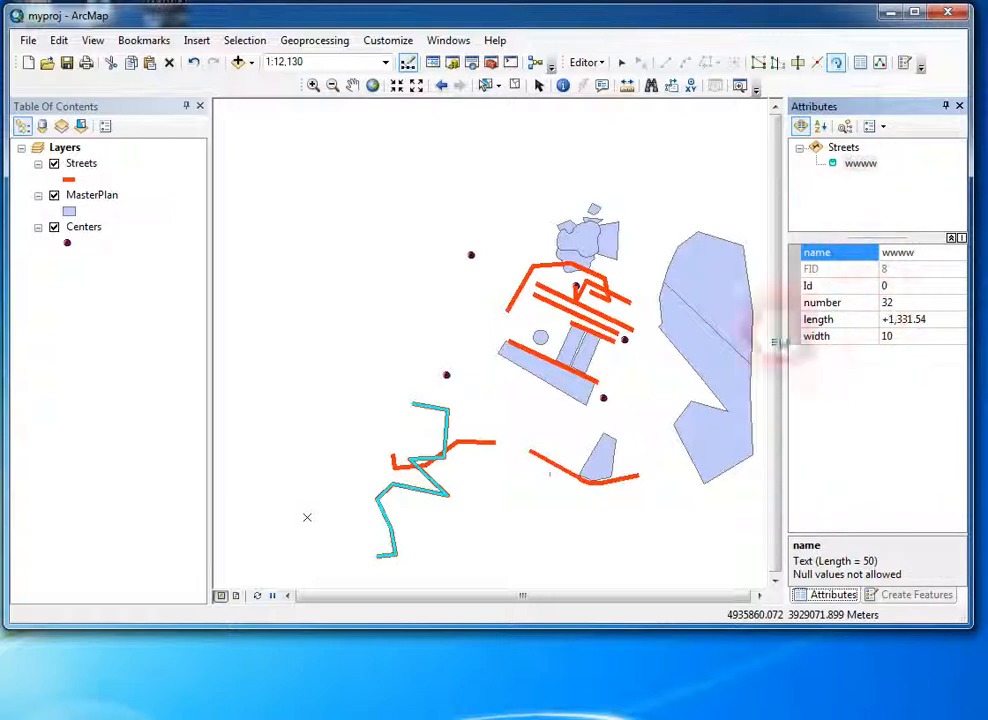
click(621, 62)
drag(663, 214, 702, 258)
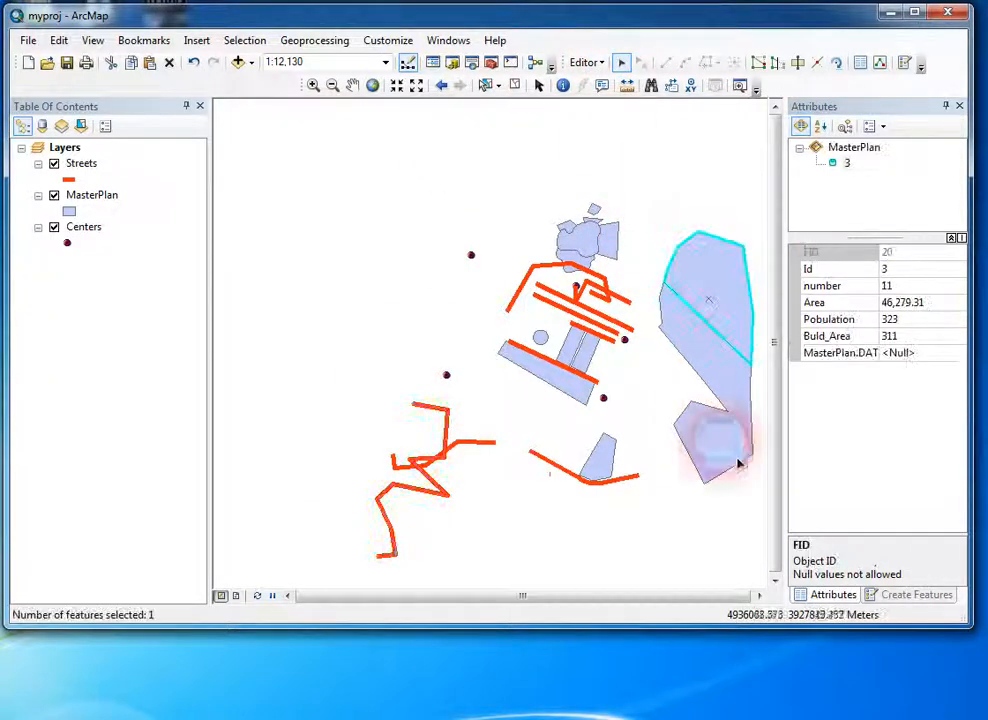
click(912, 271)
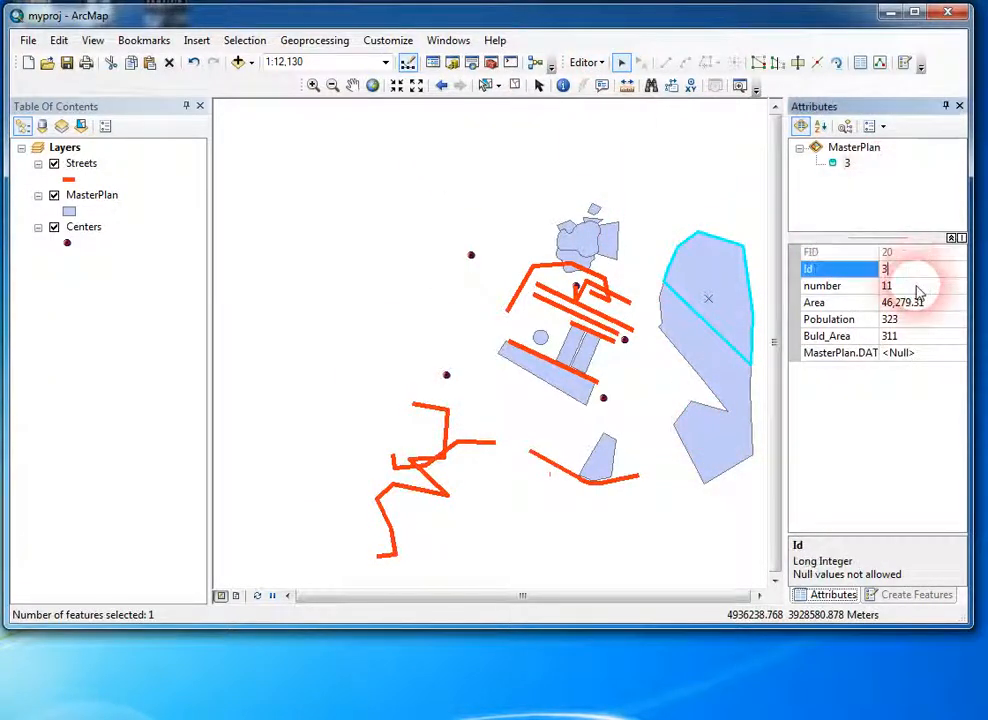
click(908, 337)
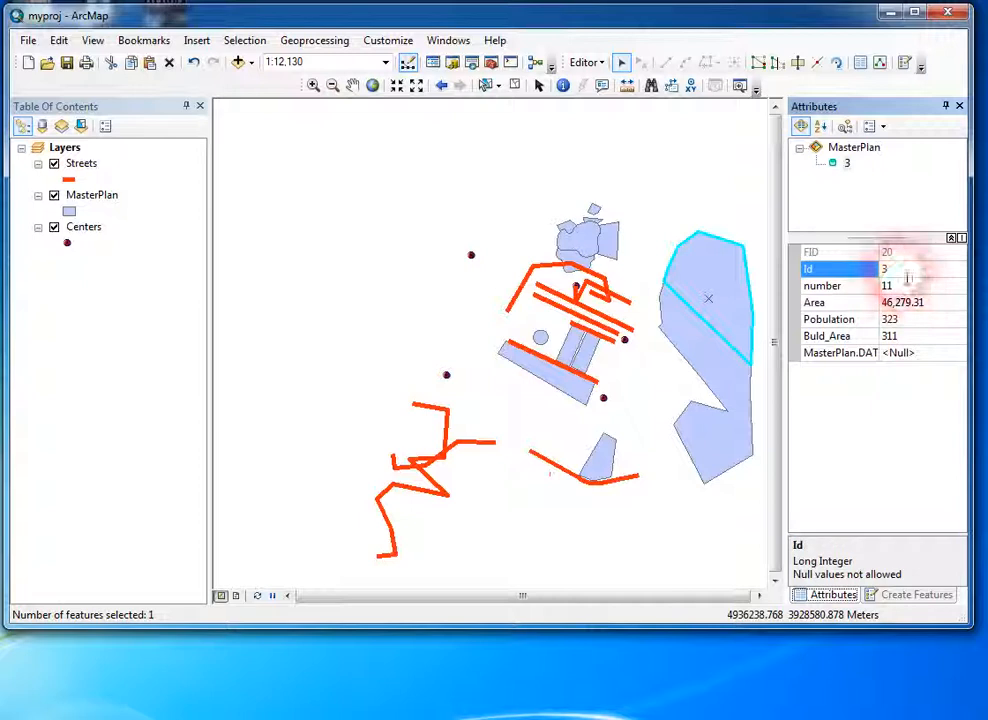
click(908, 287)
click(917, 335)
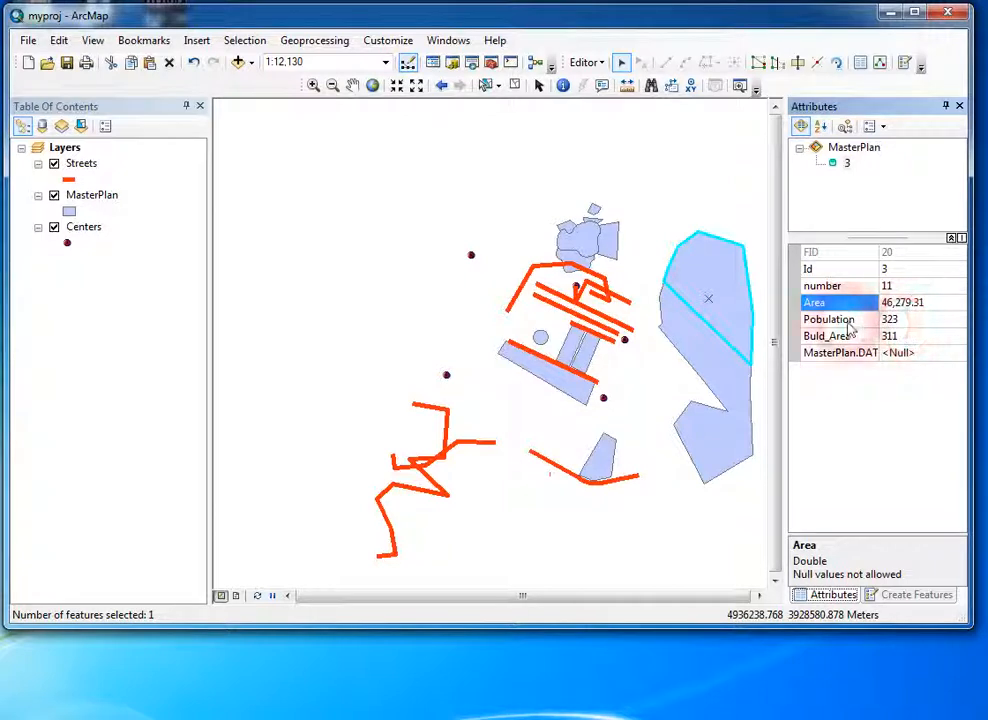
Step: Select both pieces of the cut polygon and examine the attributes of each one in turn
drag(658, 270, 708, 394)
click(848, 164)
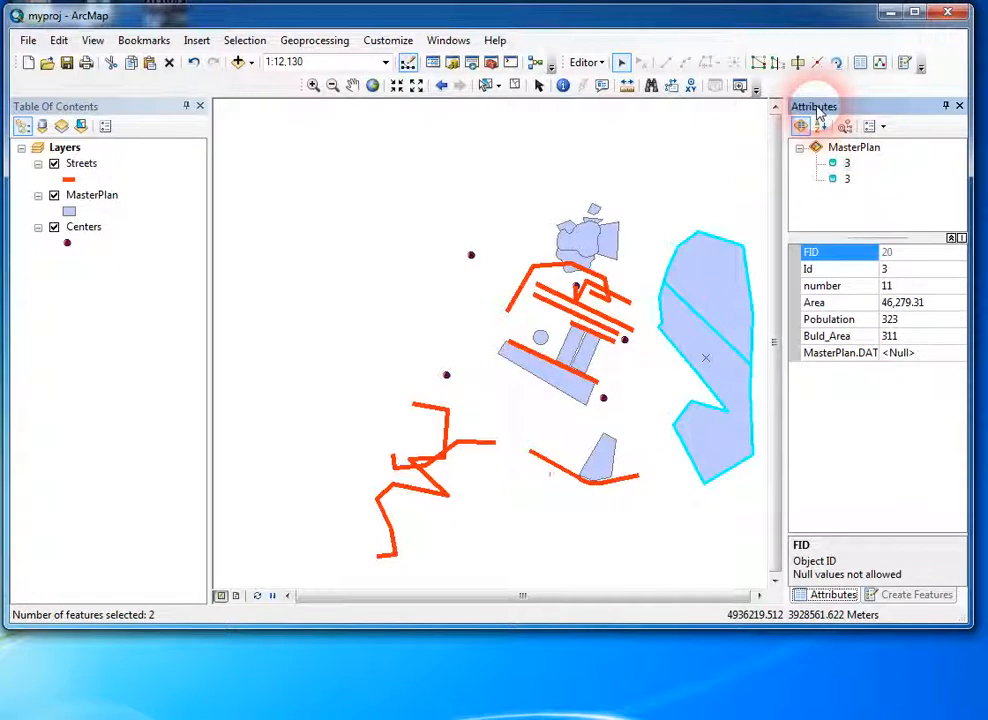
click(846, 165)
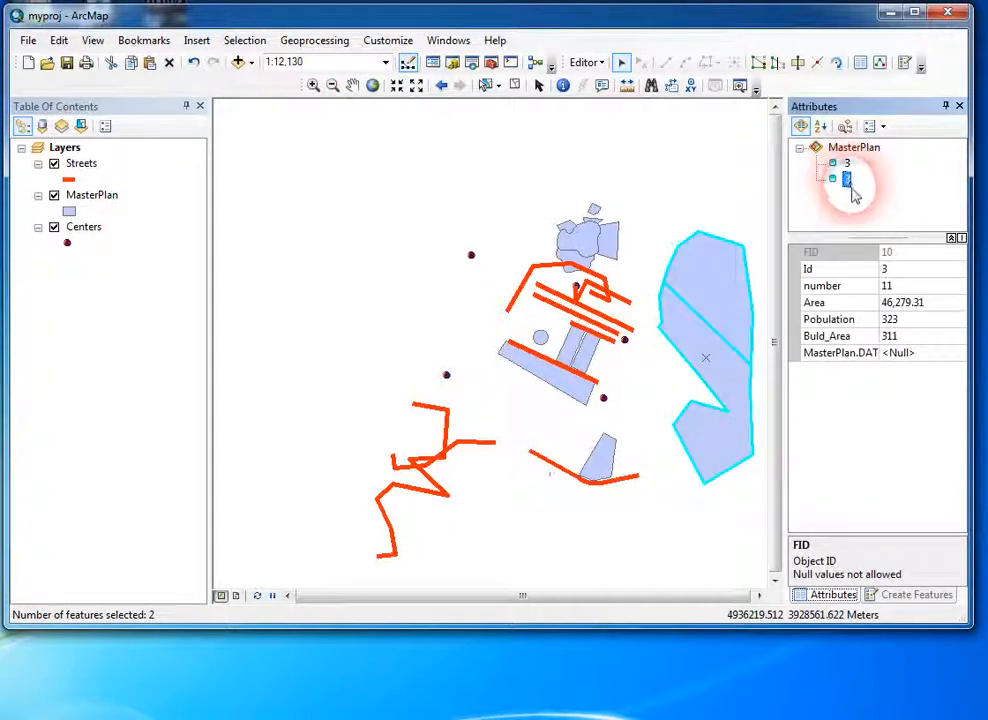
click(850, 187)
click(846, 170)
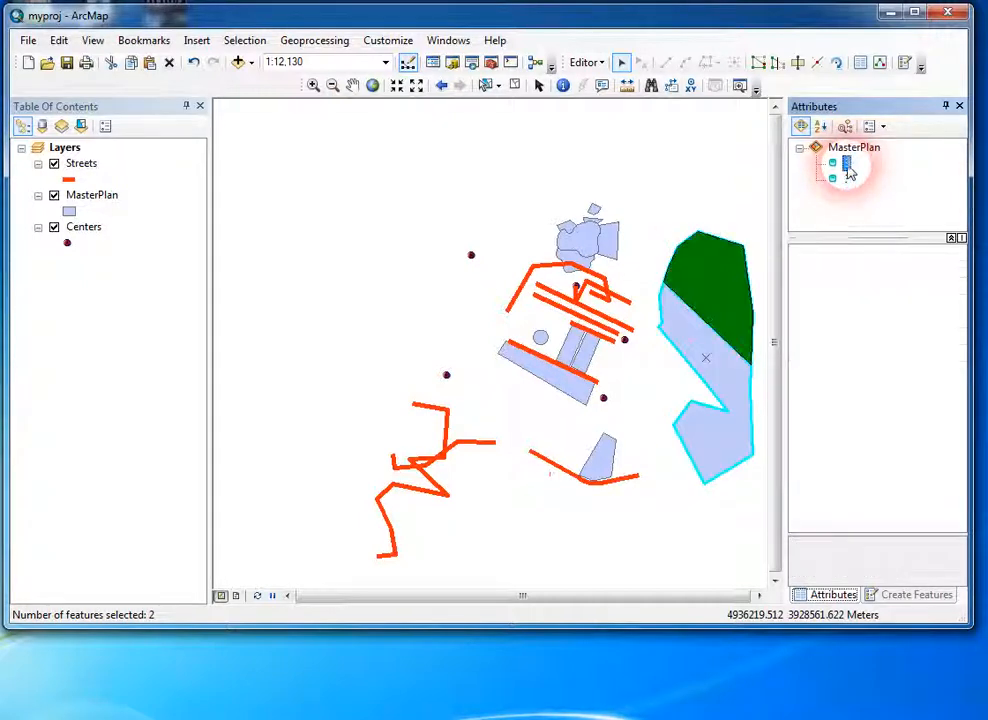
Step: Re-examine the attributes of the first listed piece of the cut MasterPlan polygon, and clear the selection
click(847, 168)
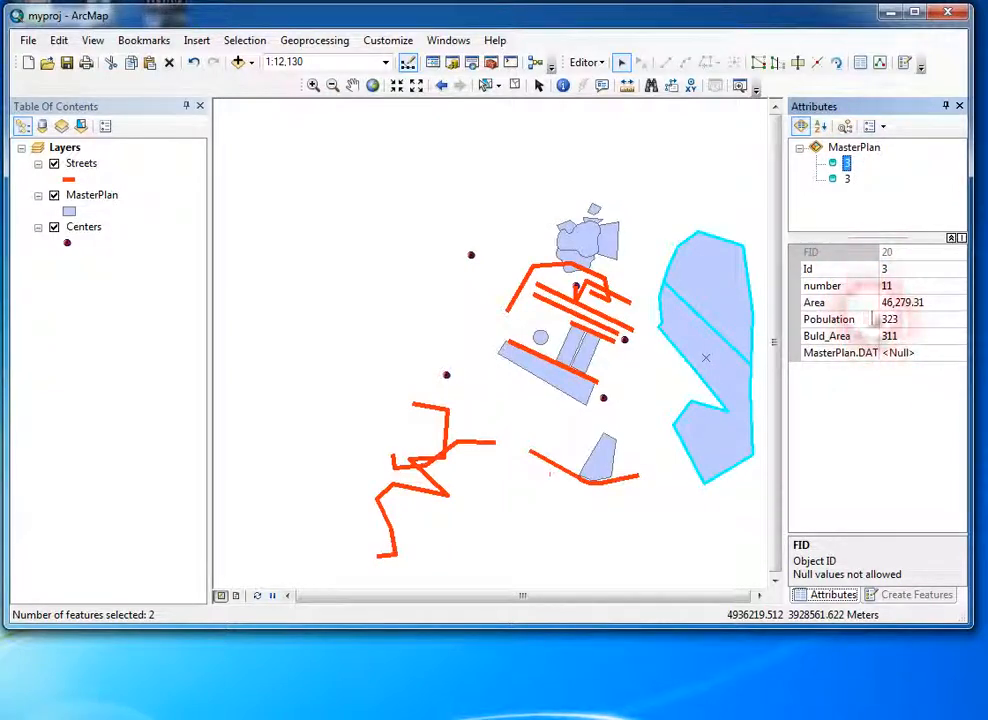
click(850, 169)
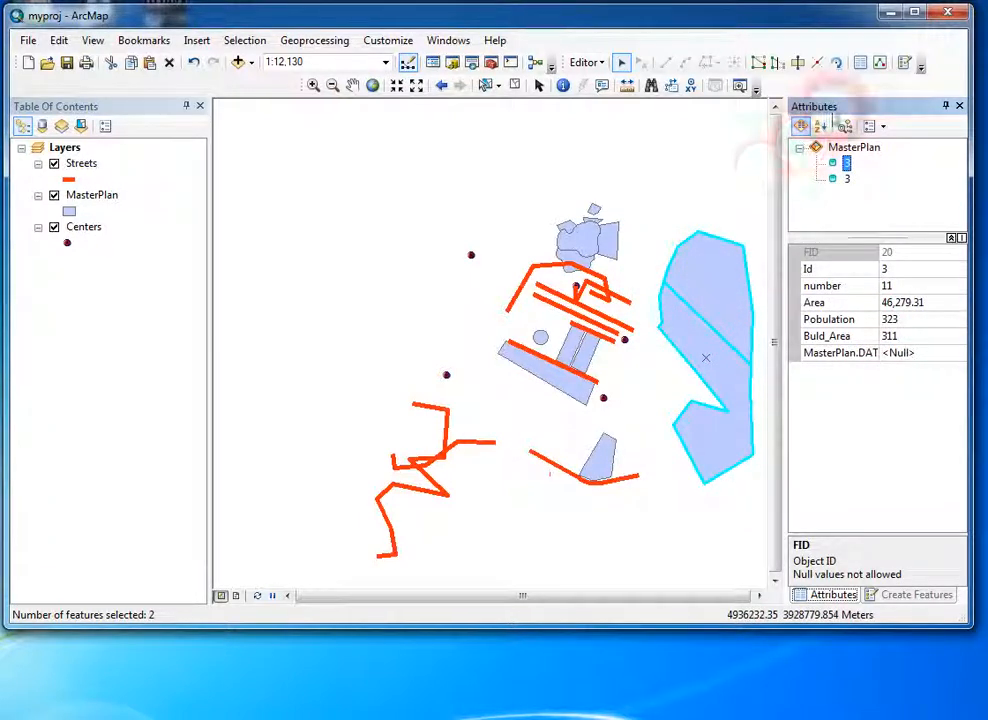
click(752, 170)
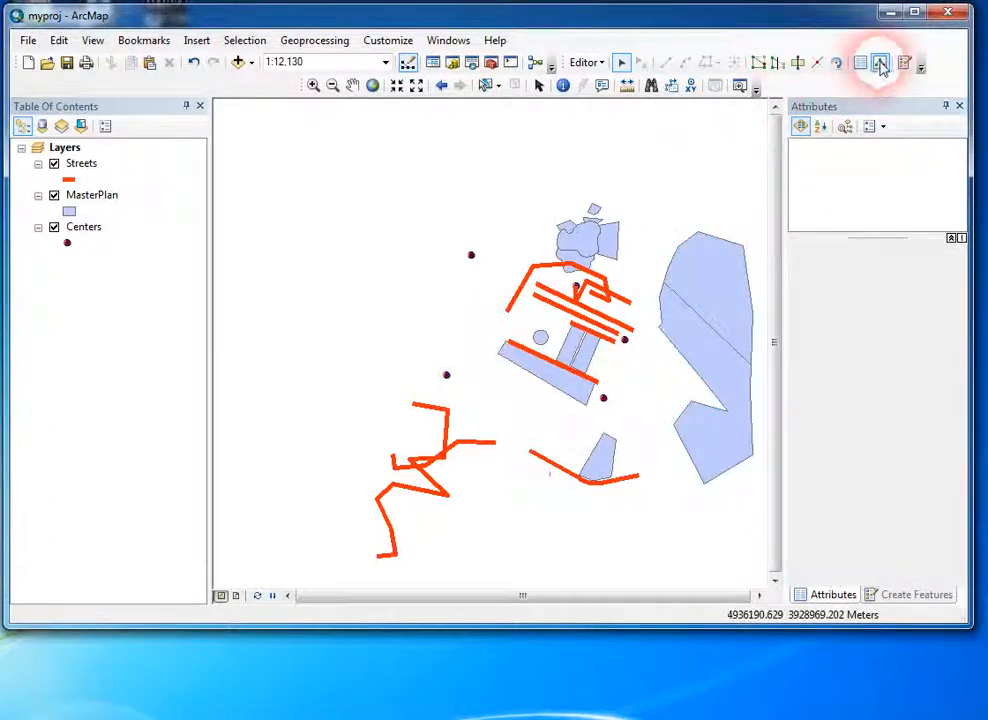
Step: Open the sketch properties of the northern polygon piece and widen the X column to show full coordinates
click(728, 281)
double_click(733, 282)
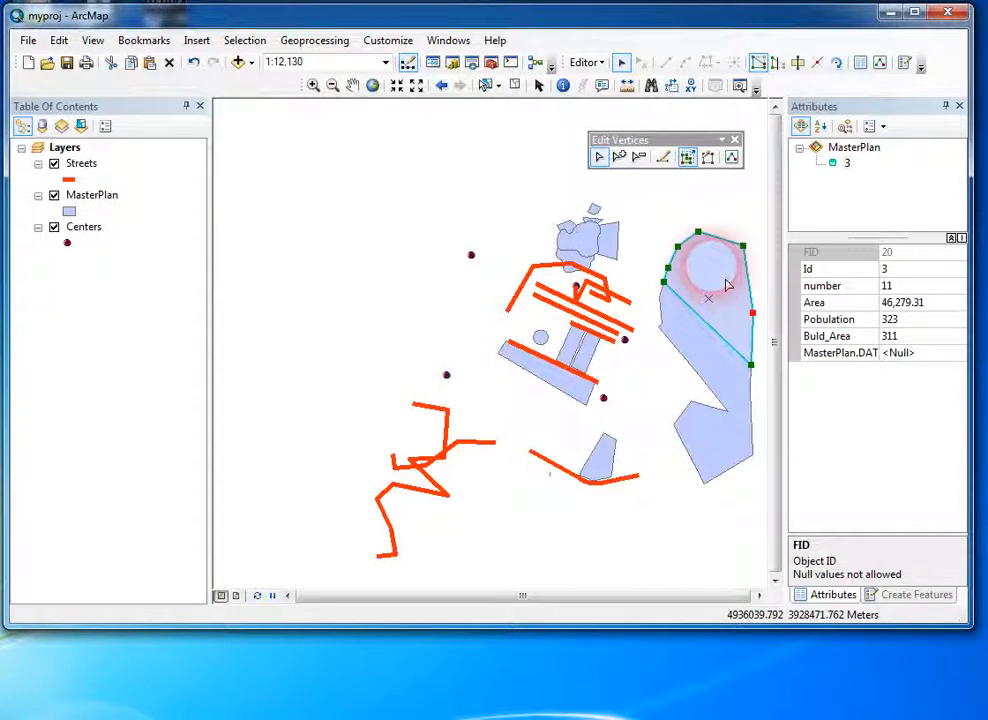
click(880, 64)
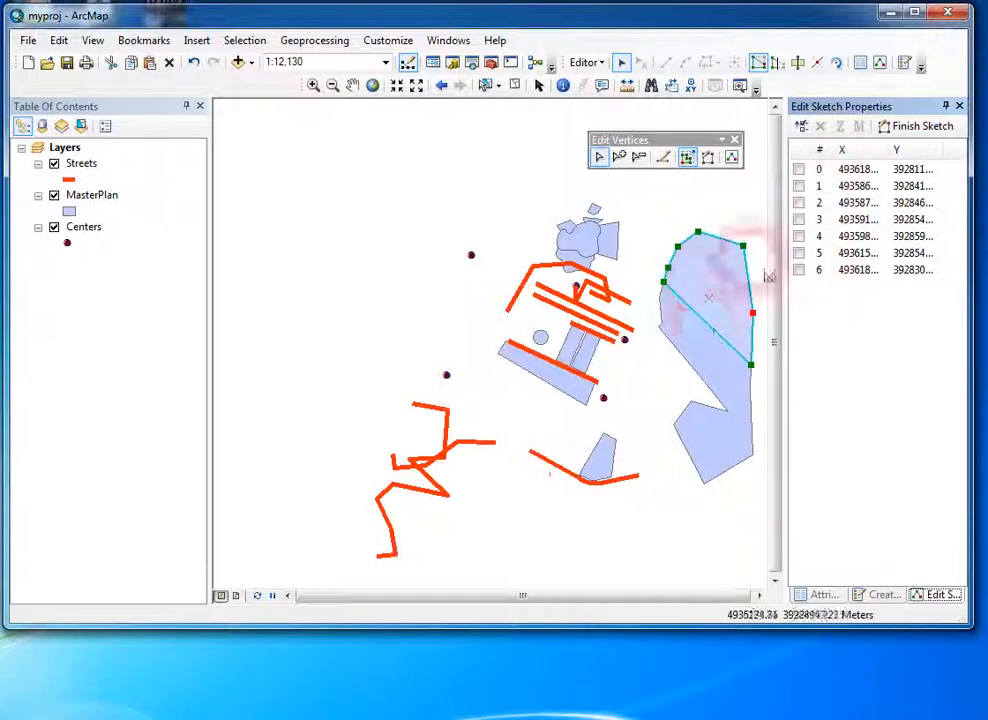
drag(892, 150, 909, 152)
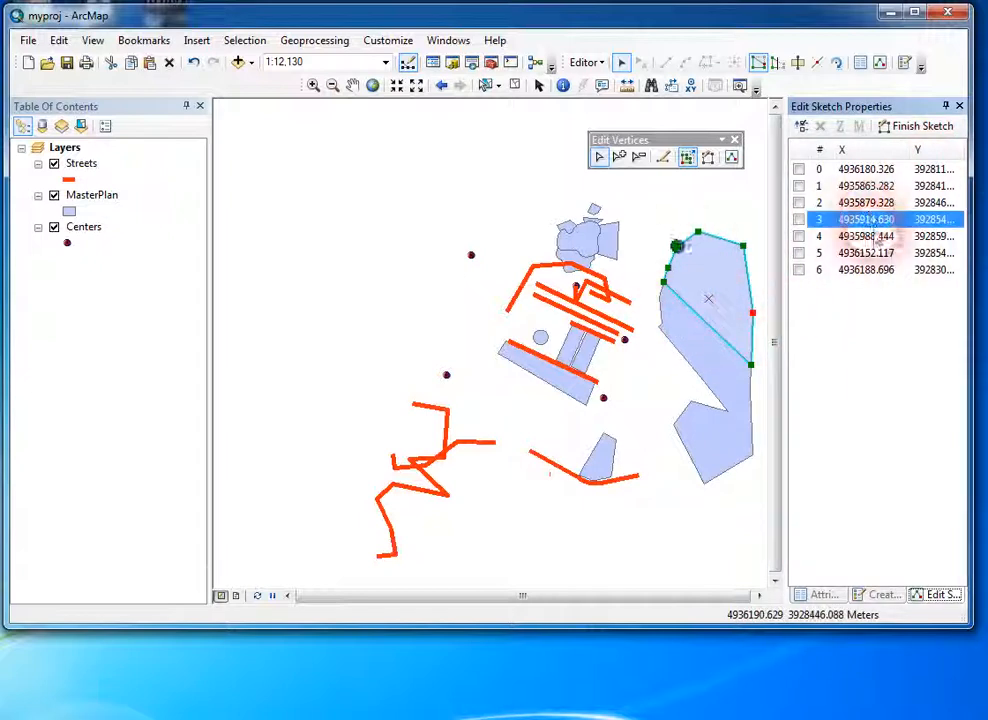
Step: Examine vertices 1 to 4 of the northern piece by locating them from the vertex list, and clear the selection
click(870, 202)
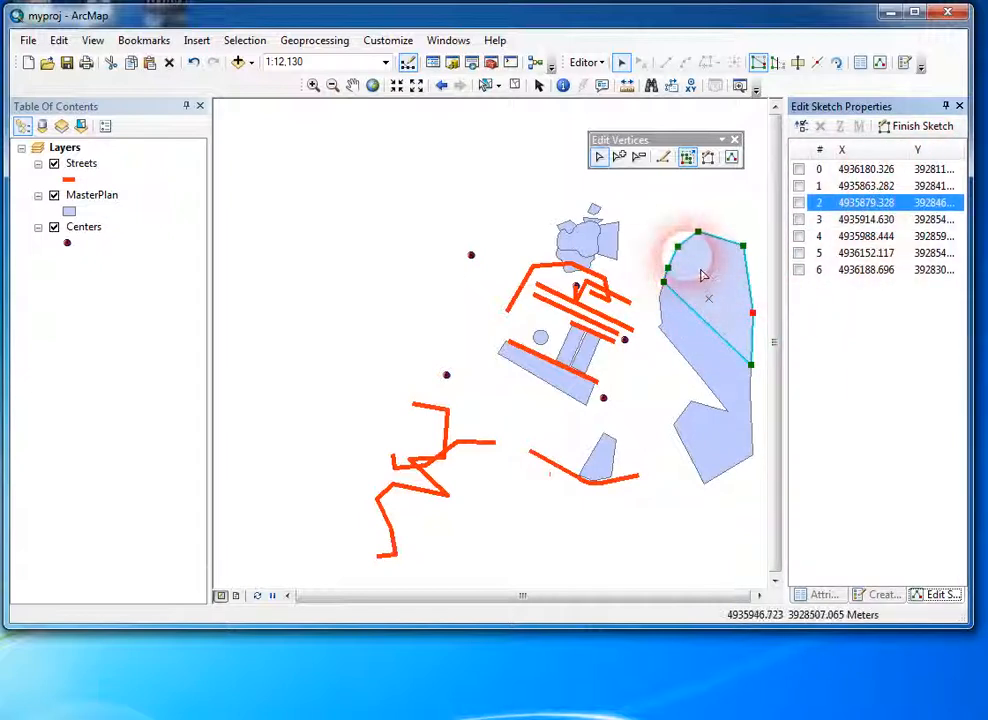
click(862, 221)
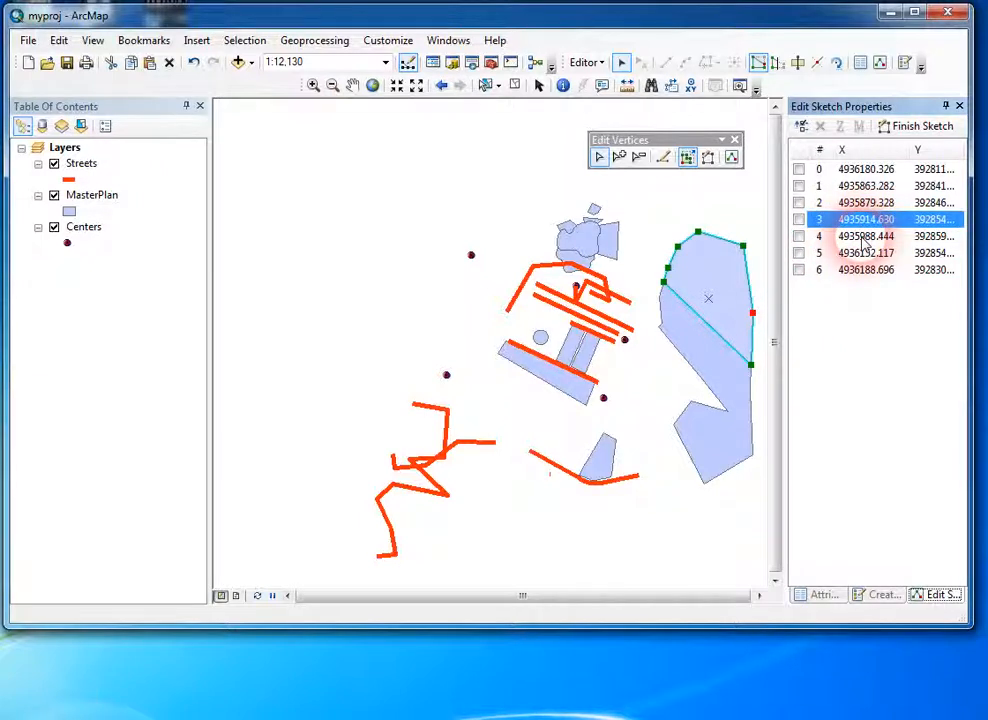
click(865, 238)
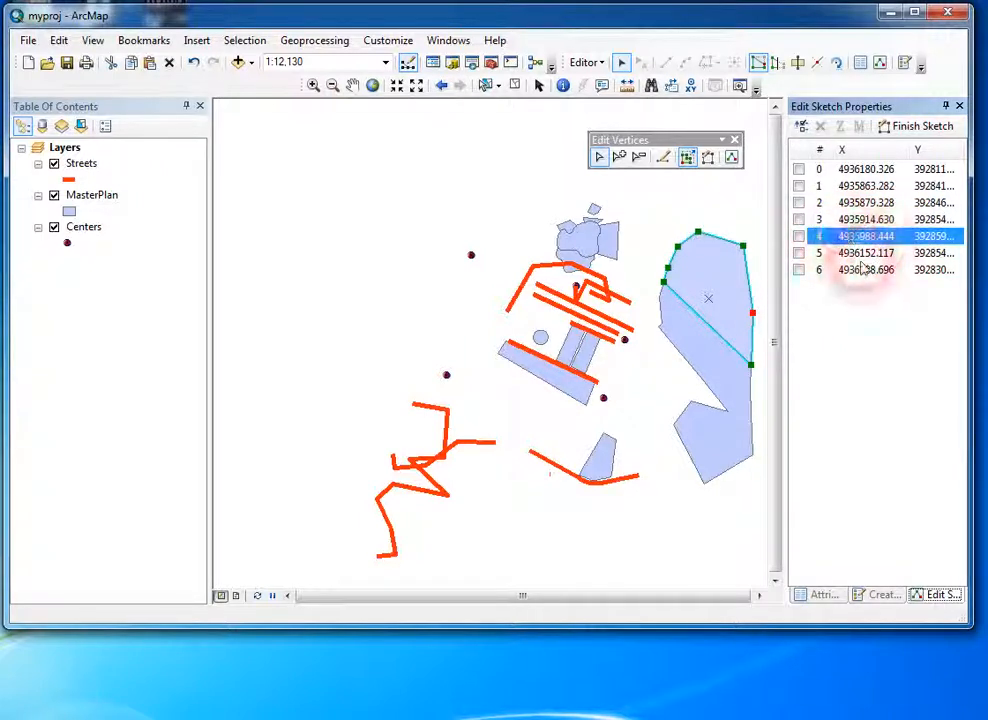
click(864, 203)
click(869, 187)
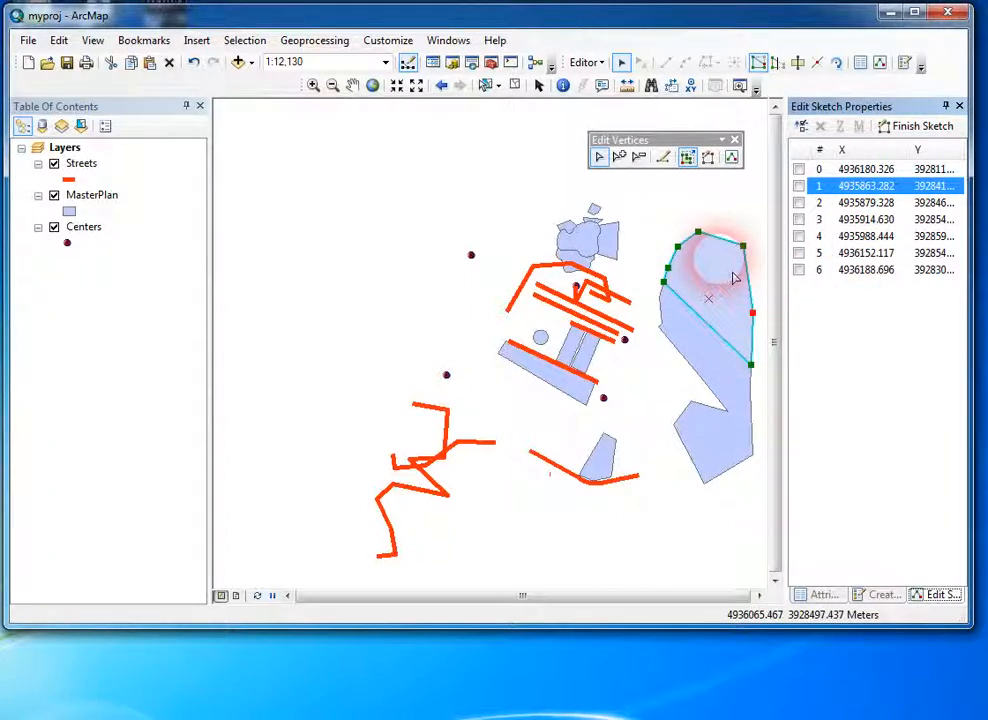
click(527, 203)
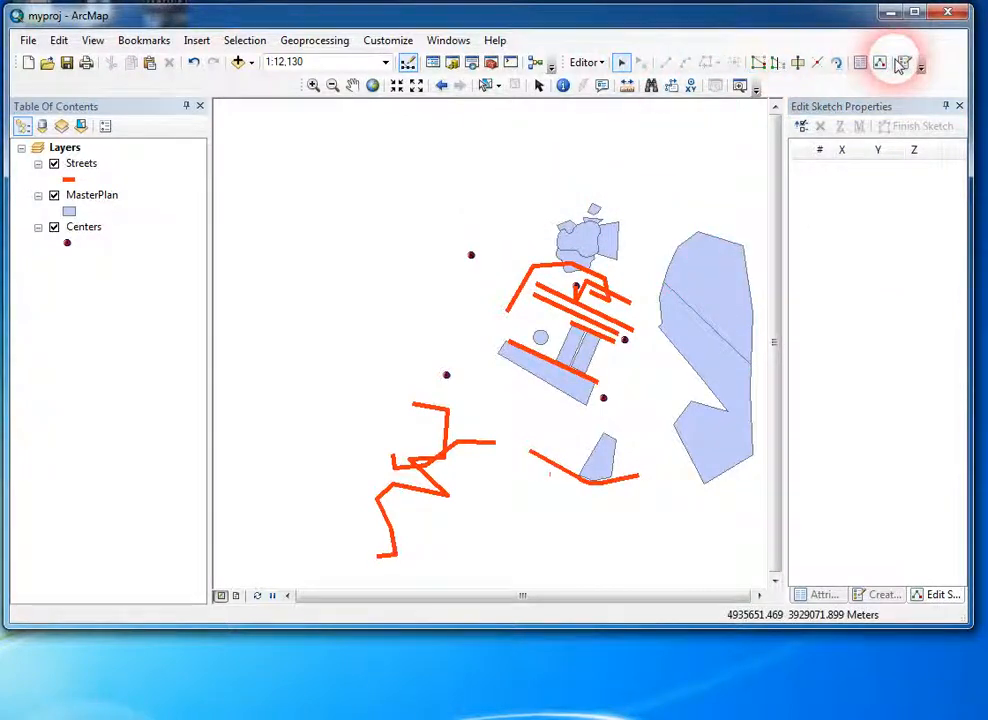
Step: Select both pieces of the cut polygon, merge them into one MasterPlan feature, and clear the selection
click(621, 62)
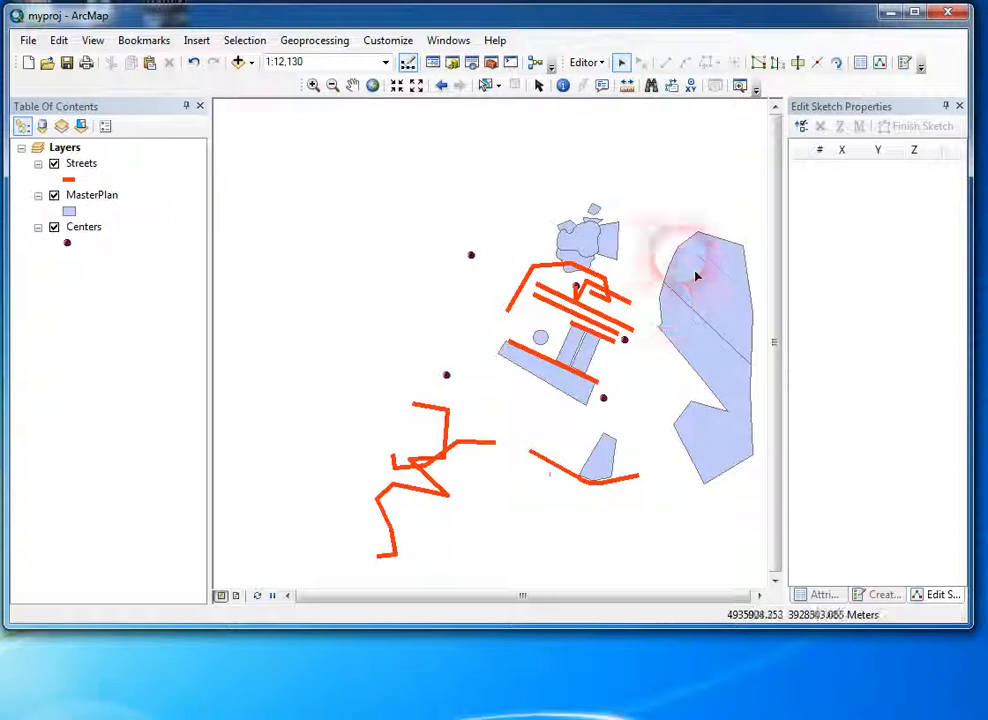
click(712, 355)
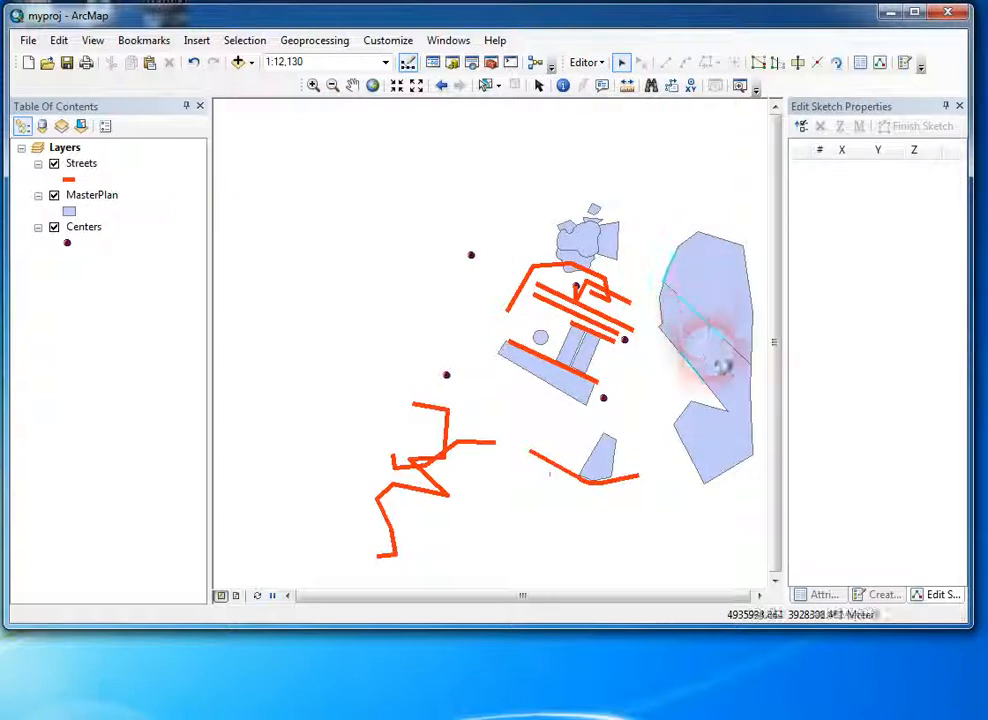
click(600, 64)
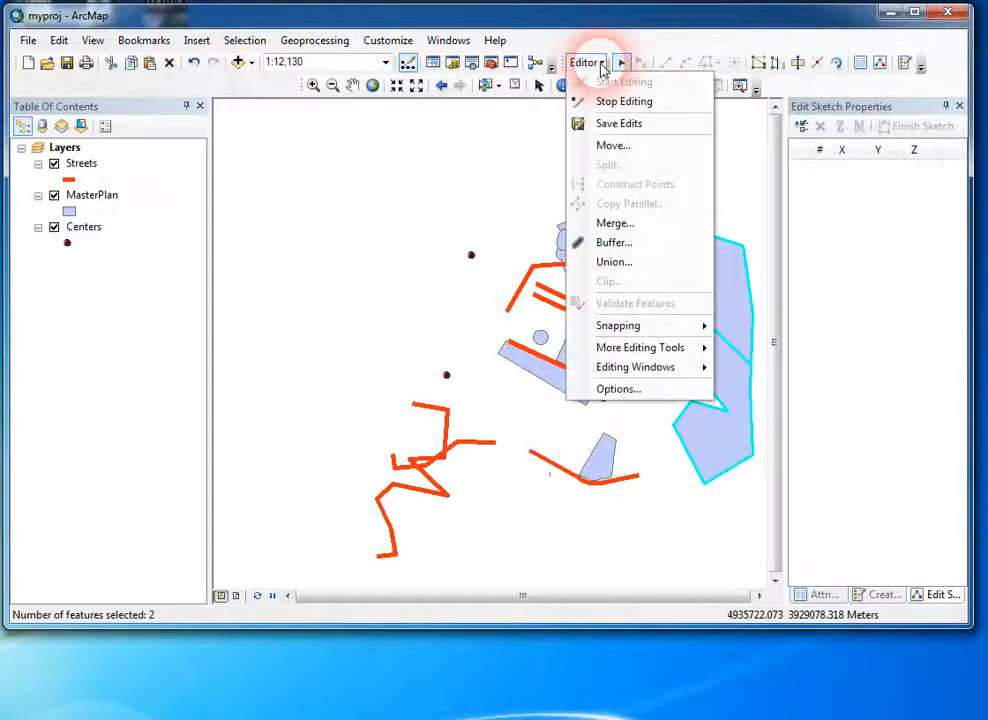
click(640, 226)
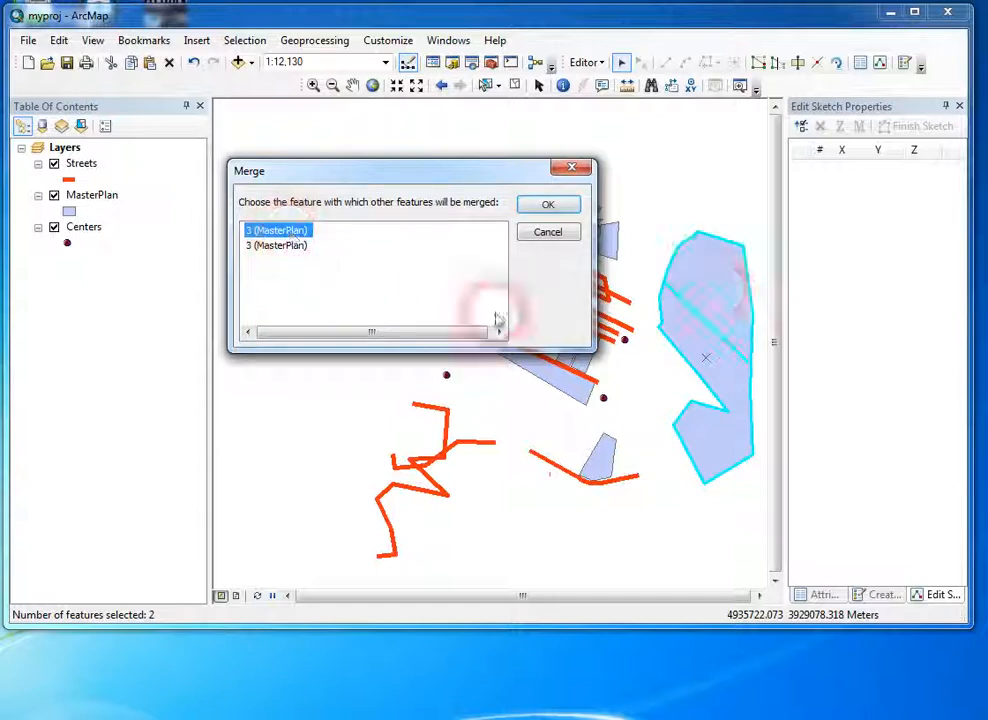
click(309, 238)
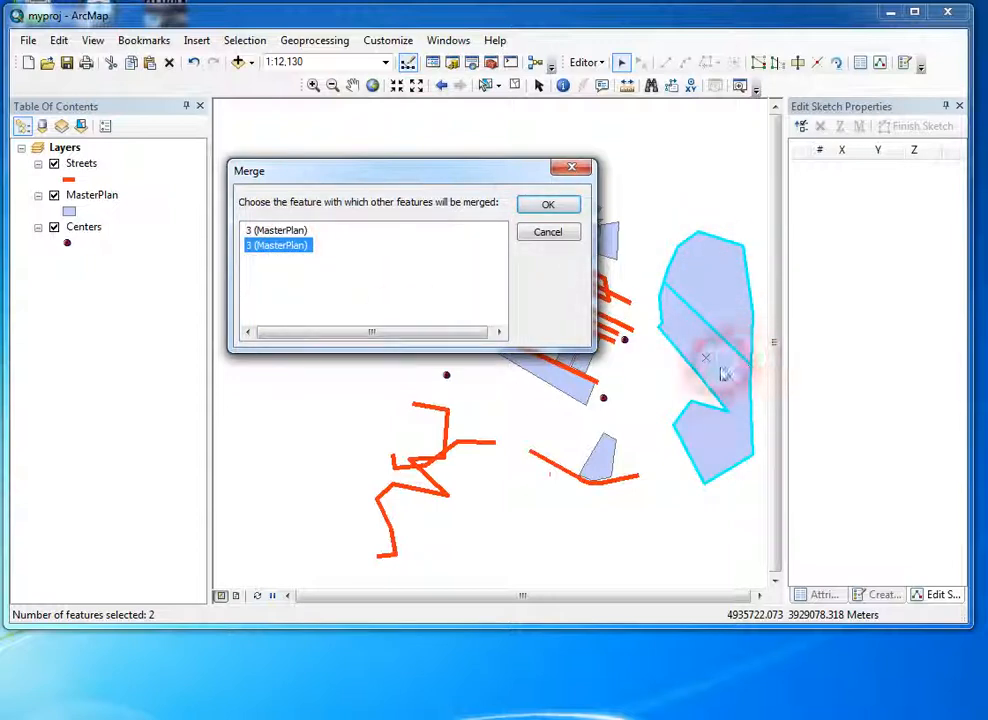
click(287, 250)
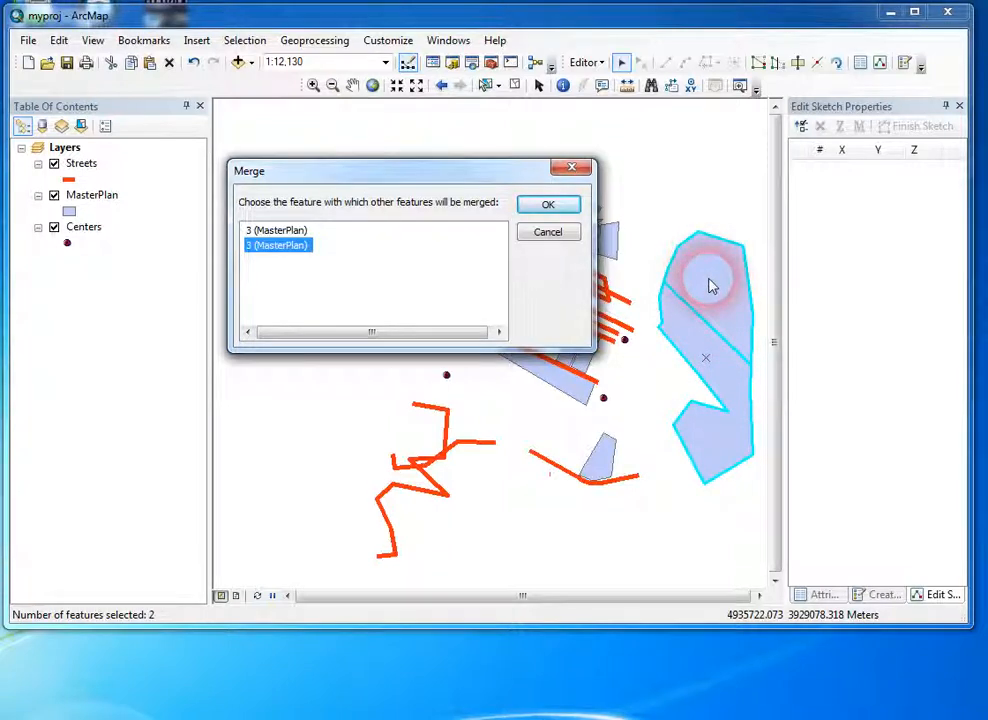
click(552, 206)
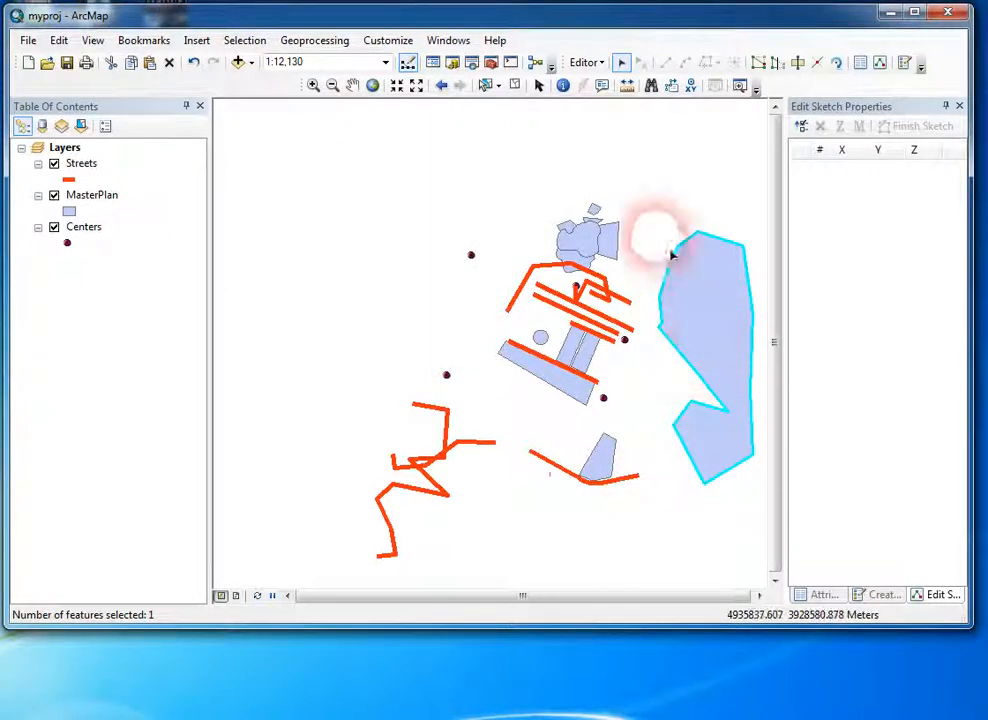
click(718, 311)
click(749, 401)
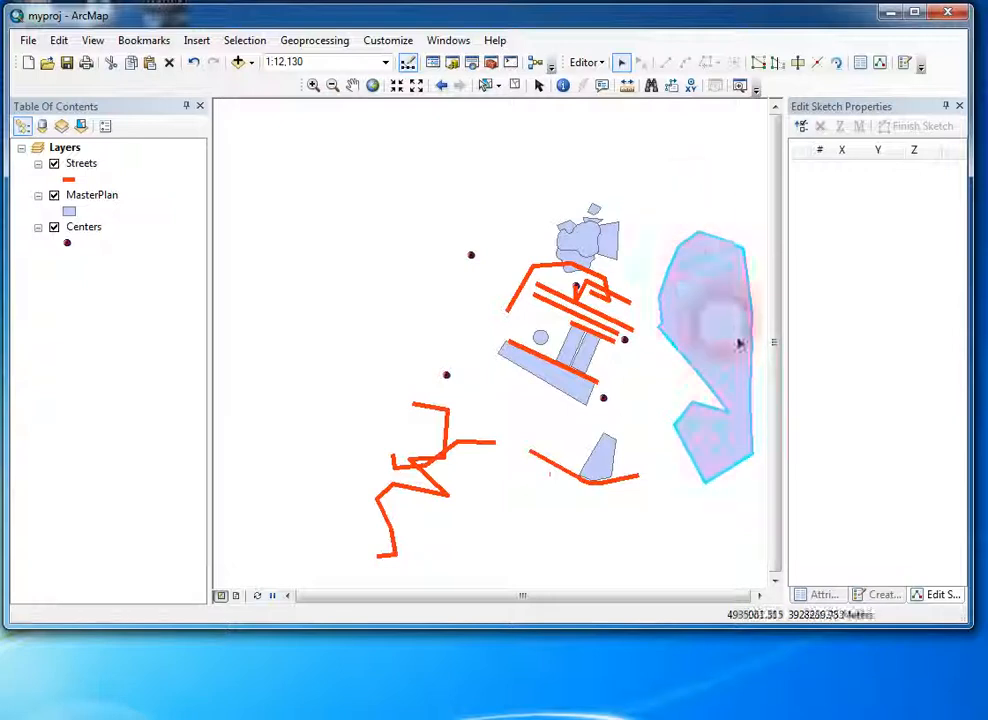
click(436, 327)
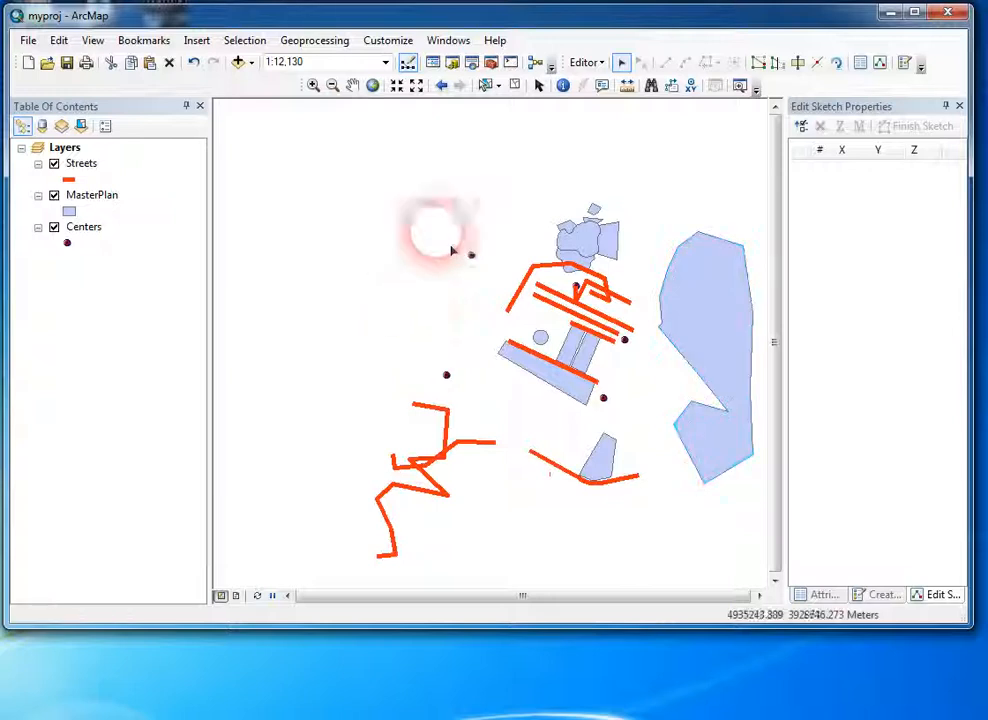
click(587, 62)
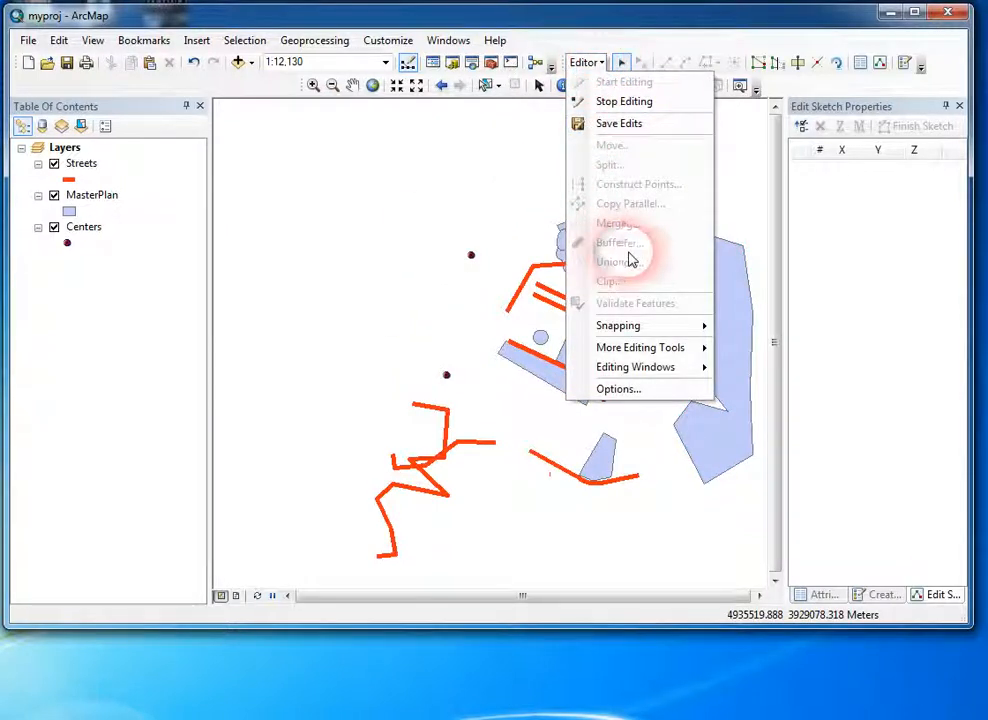
click(395, 323)
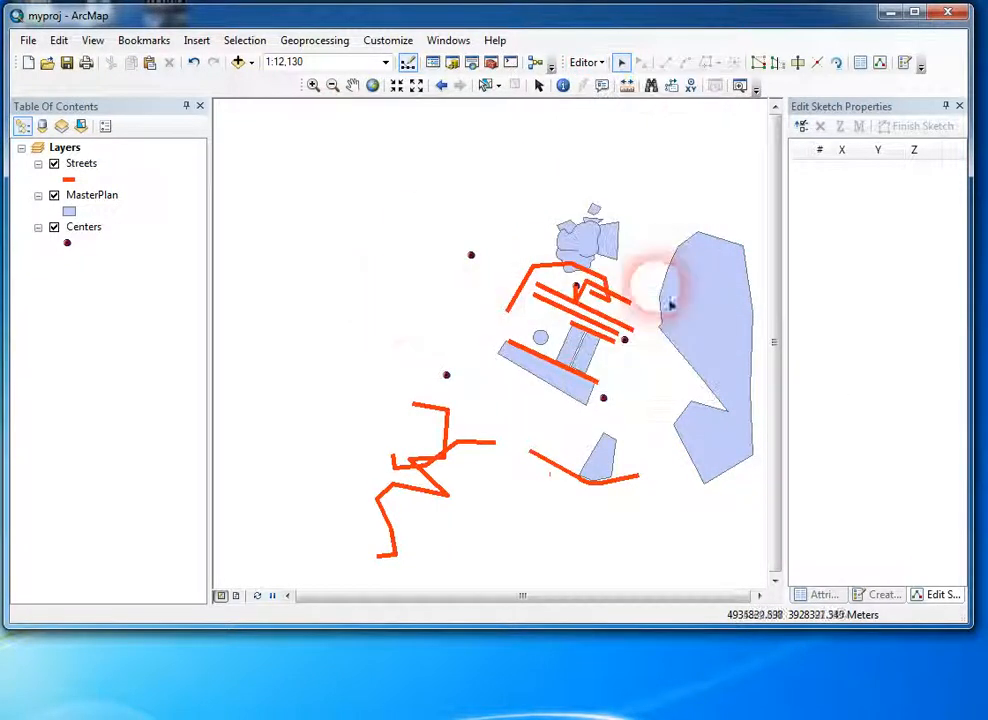
drag(657, 210, 721, 318)
click(600, 63)
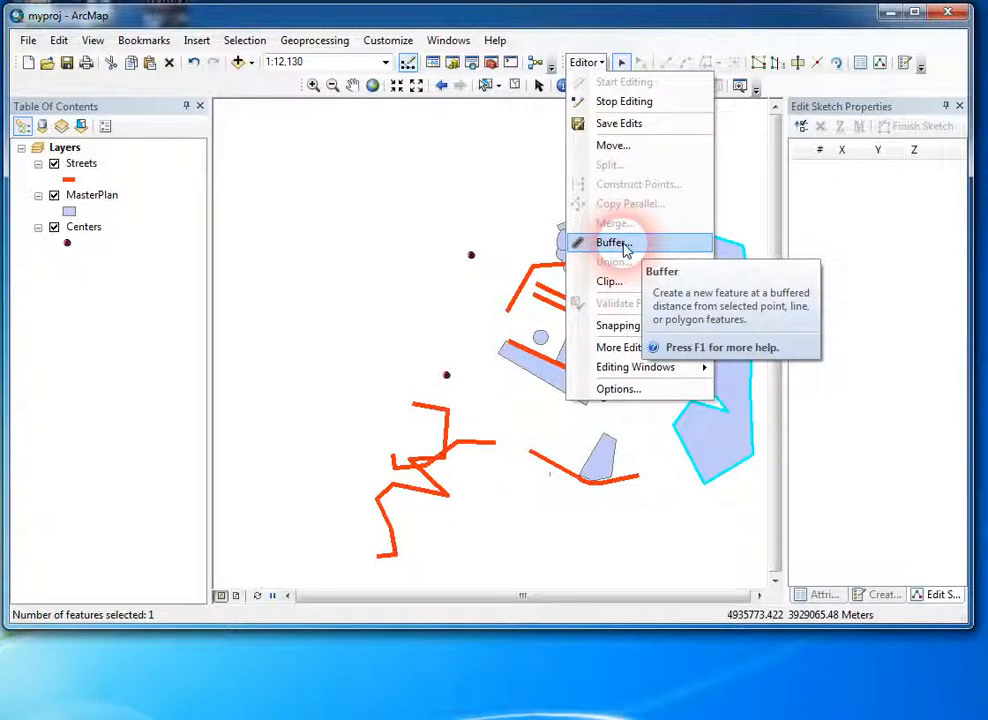
click(534, 193)
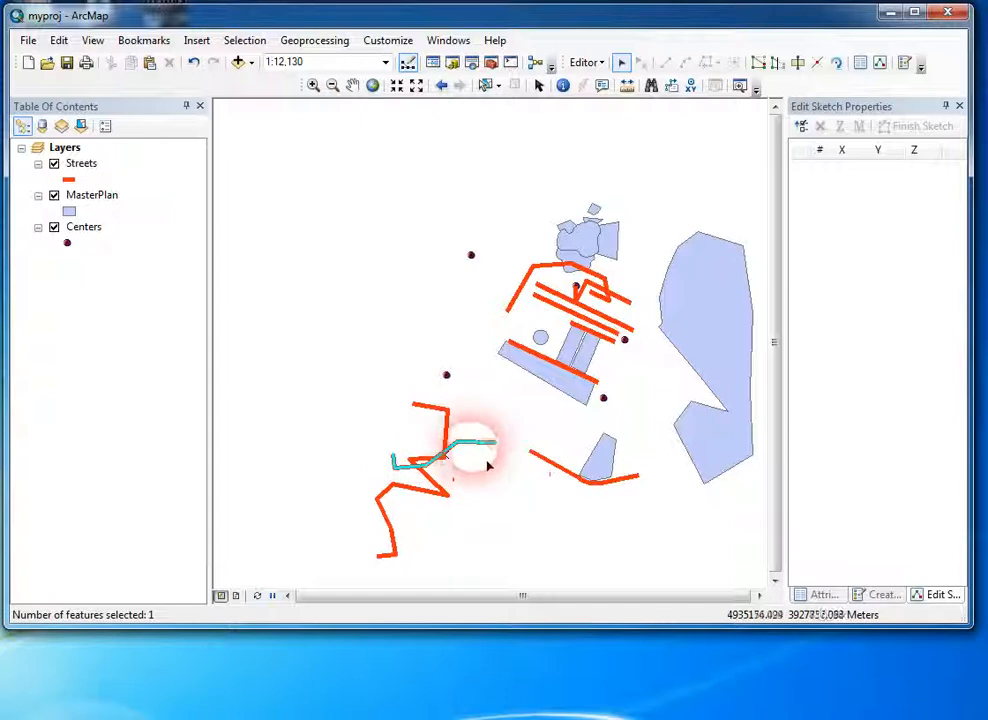
Step: Move the stepped street line crossing the southwestern streets to the empty northwest area and start a buffer of it
drag(487, 453, 405, 226)
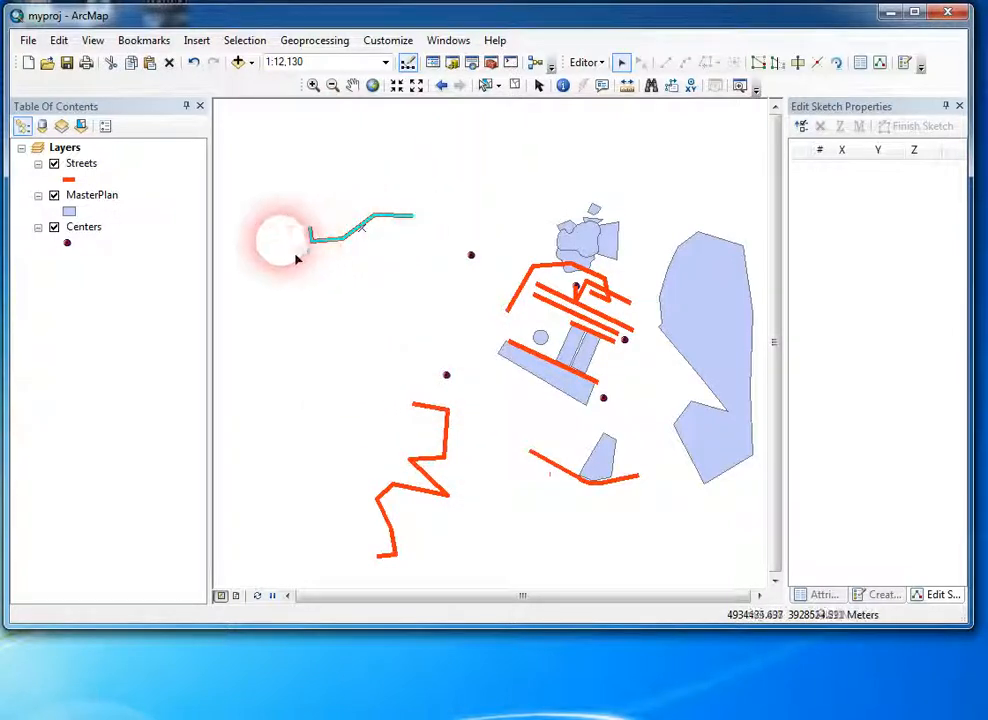
click(588, 64)
click(518, 433)
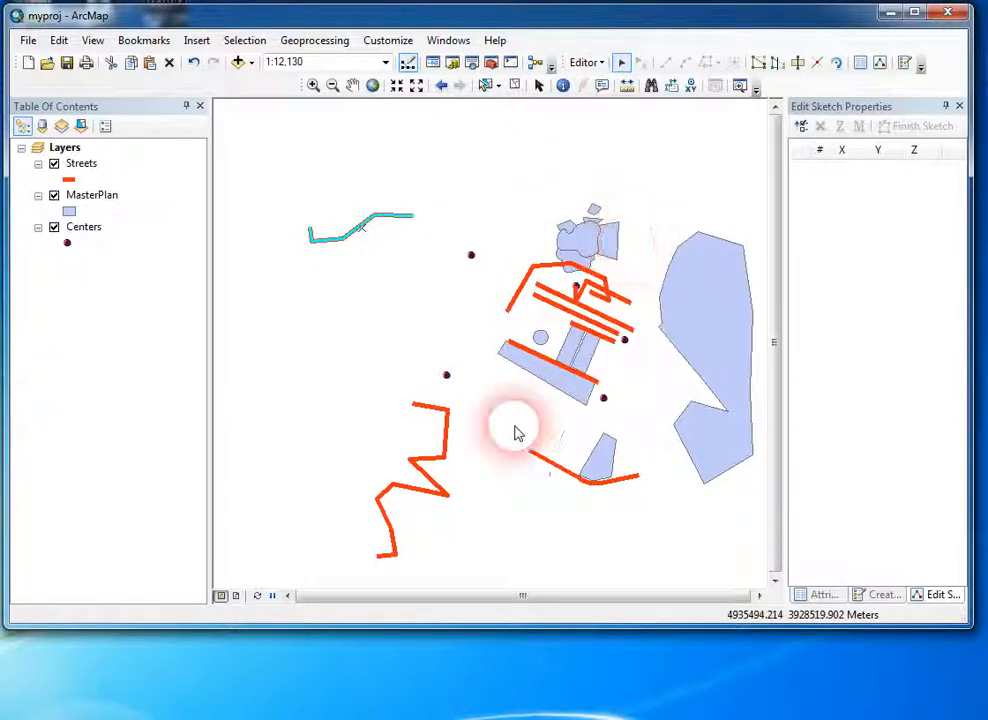
drag(508, 266, 680, 245)
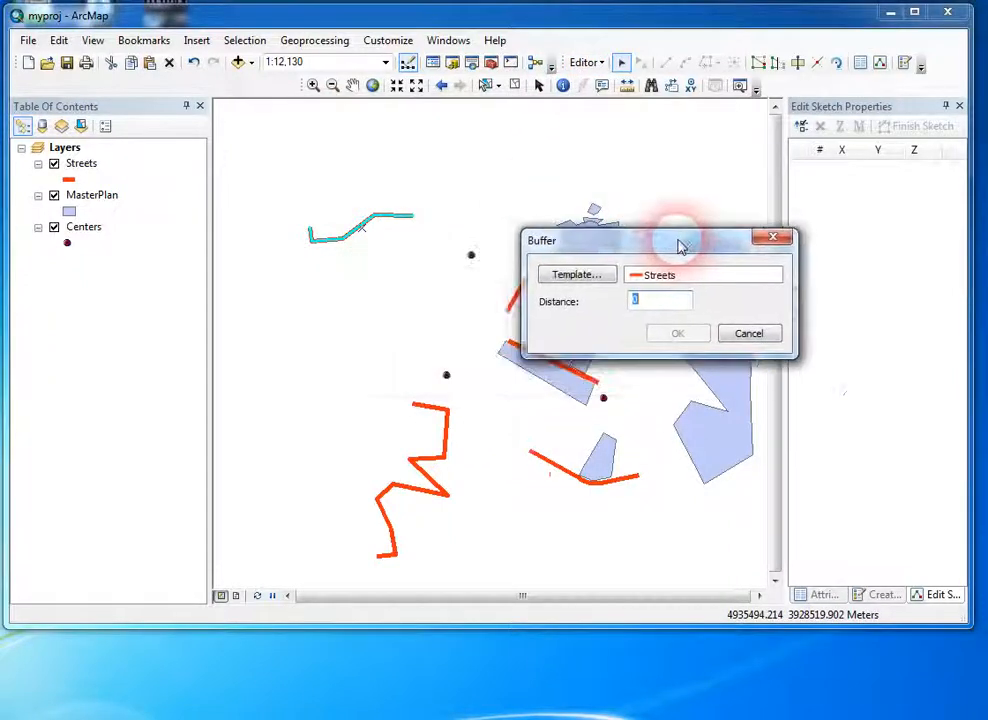
Step: Create a buffer around the moved street line with the MasterPlan template and a distance of 3
click(585, 280)
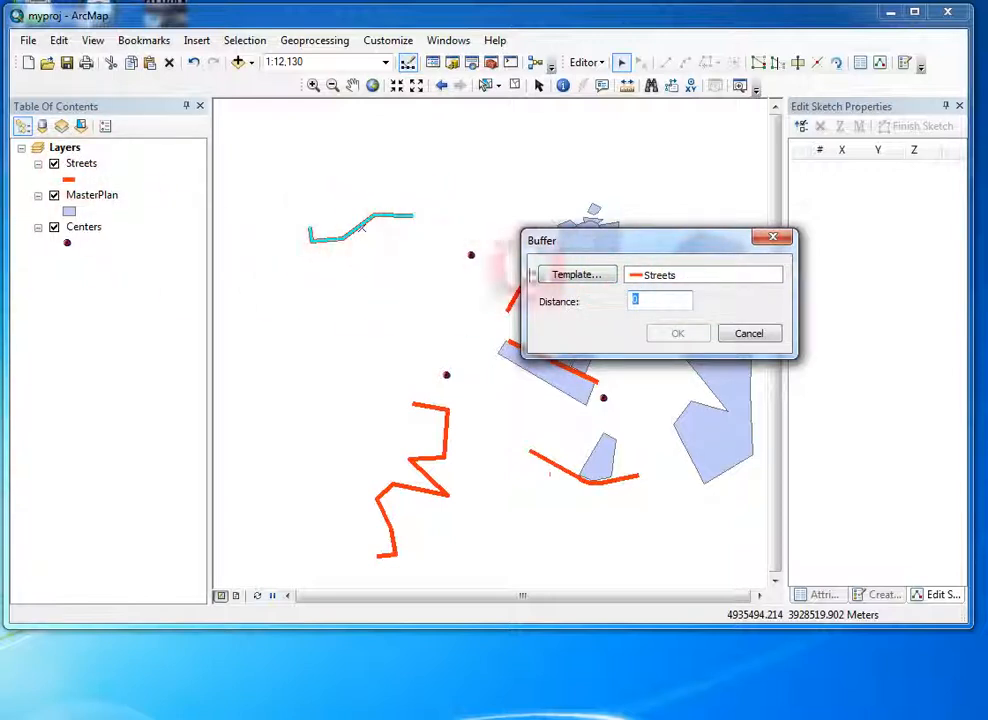
click(574, 276)
click(494, 193)
click(752, 443)
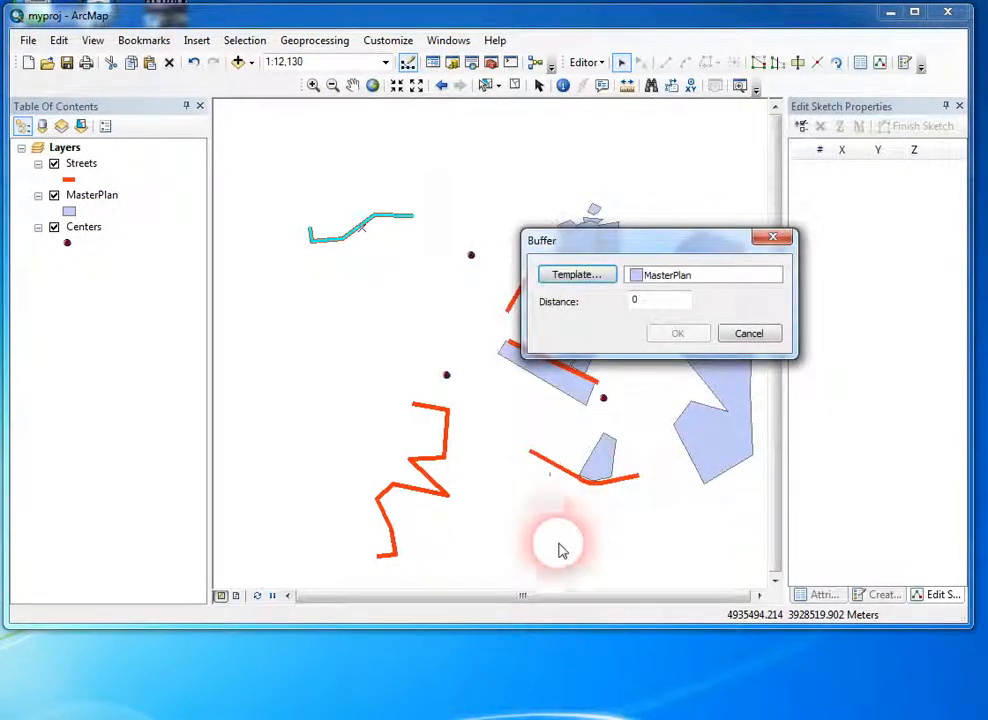
drag(668, 310, 612, 377)
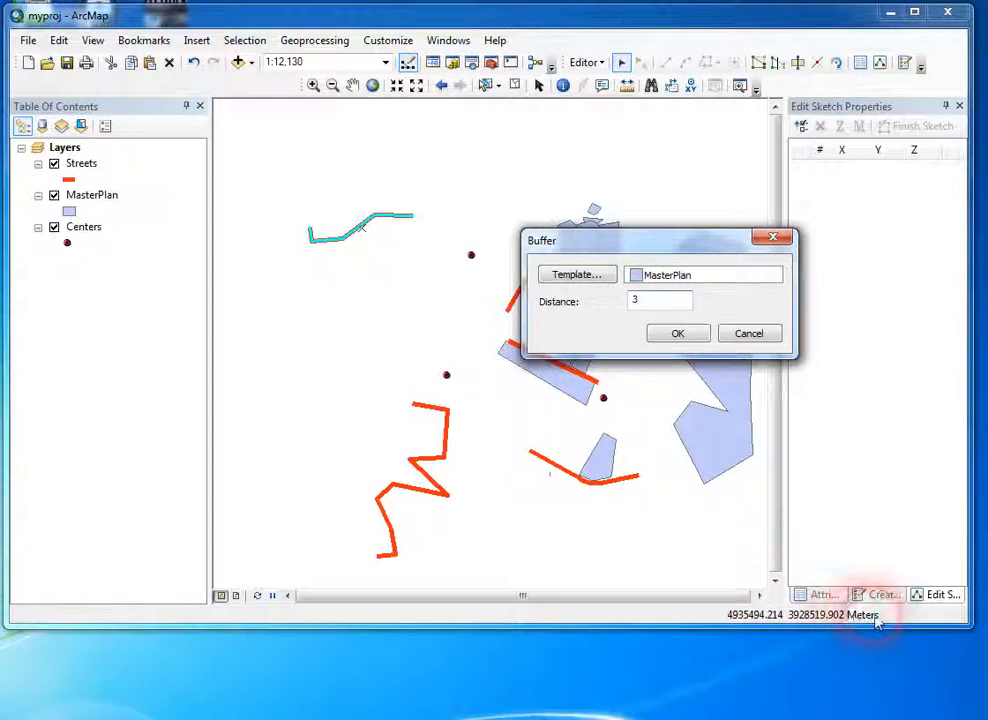
click(690, 333)
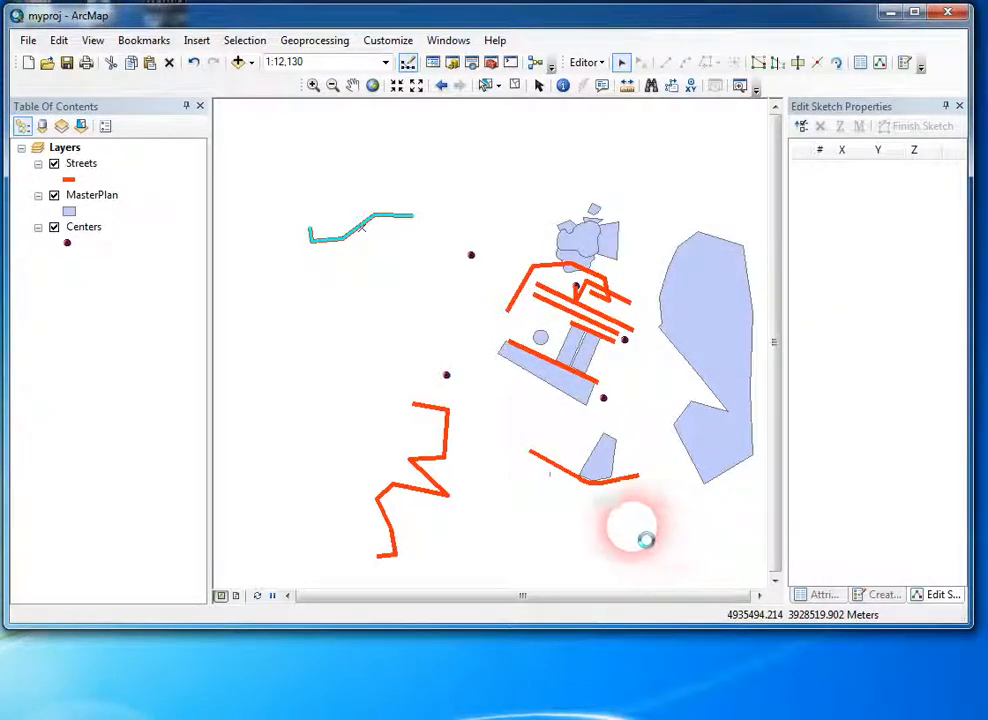
Step: Examine the new buffer polygon around the street line at close range, and select it
click(395, 216)
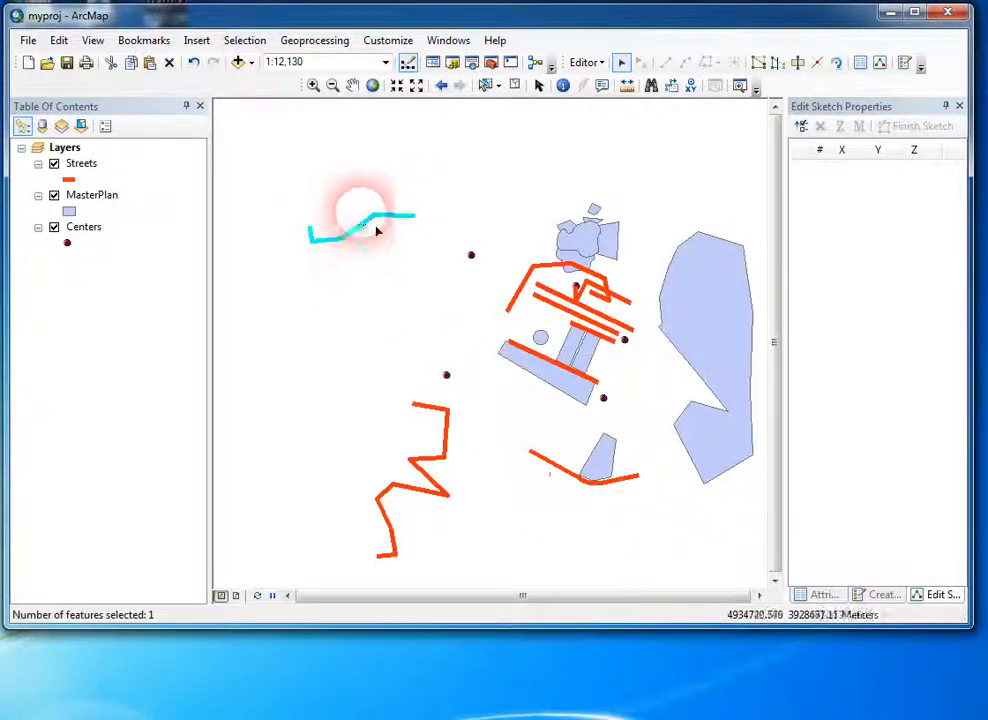
click(313, 85)
drag(356, 208, 394, 242)
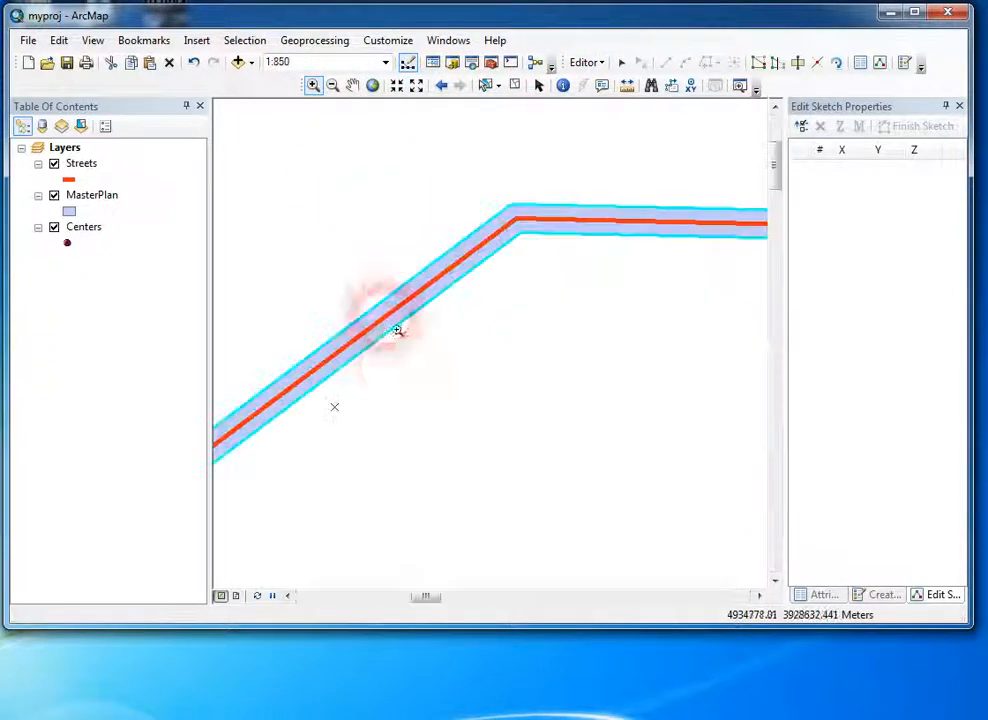
click(620, 62)
click(549, 404)
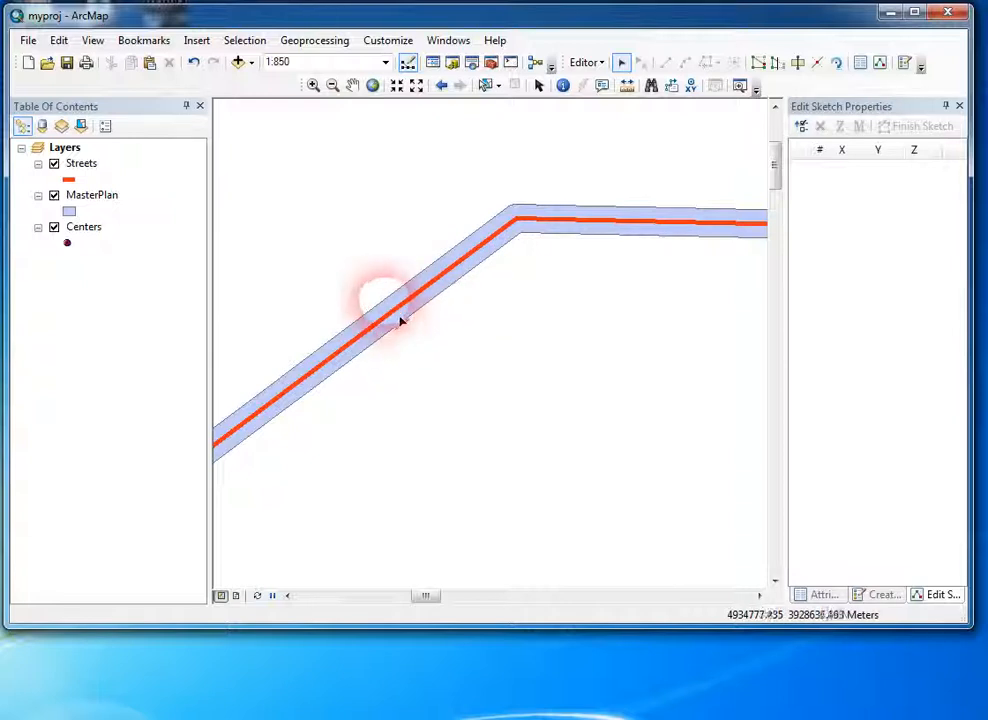
click(400, 319)
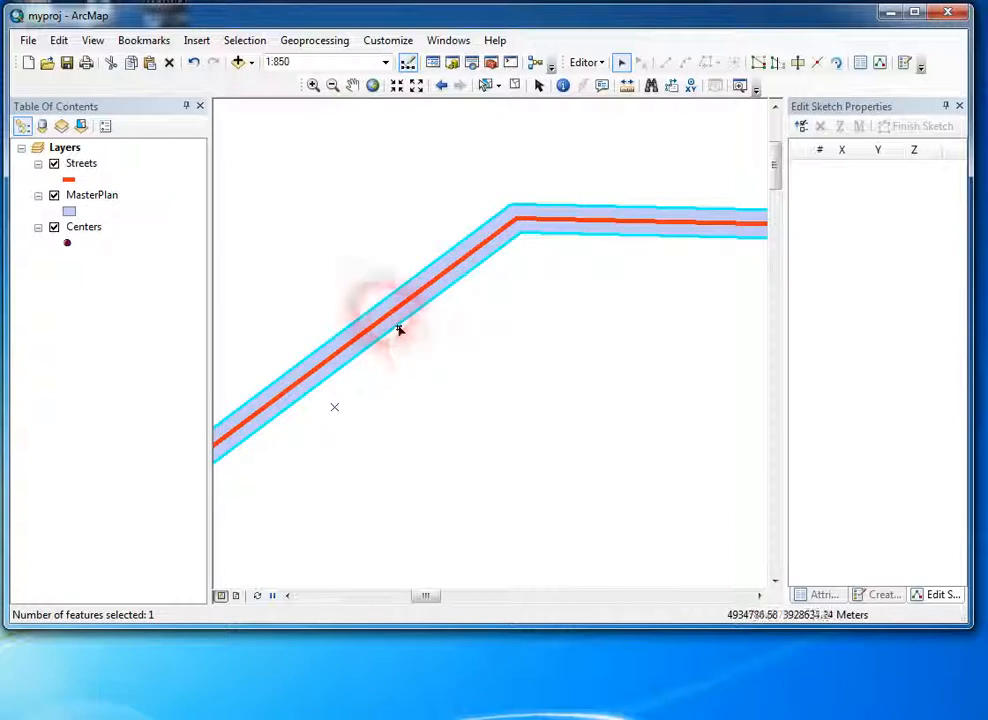
Step: Move the eastern rectangle of the pair between the parallel streets to the empty area west of them
click(521, 443)
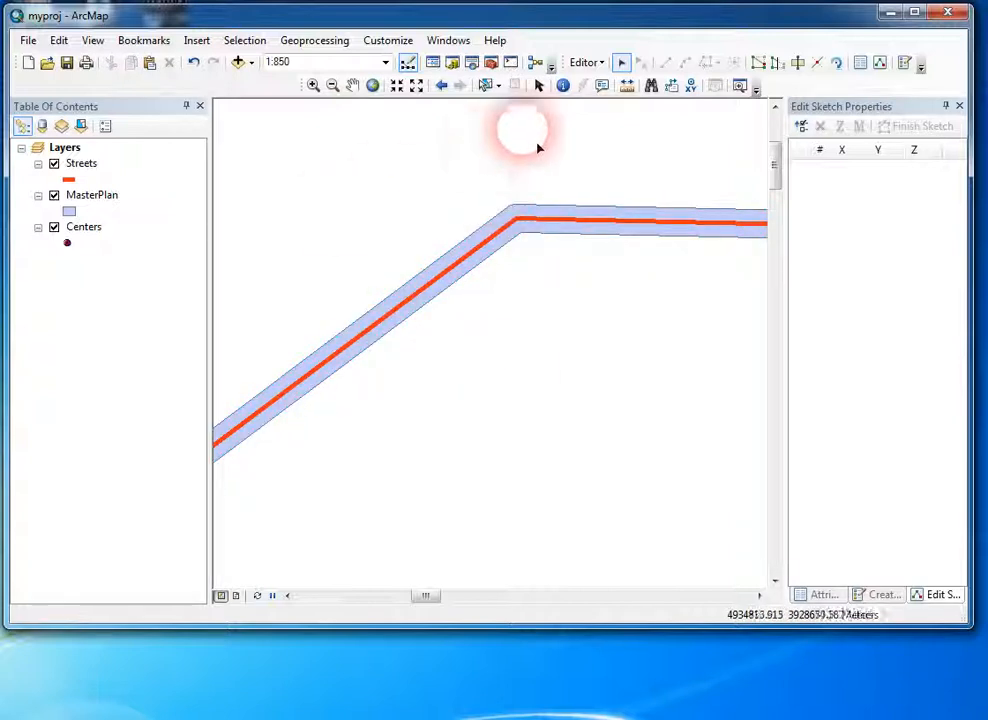
right_click(81, 166)
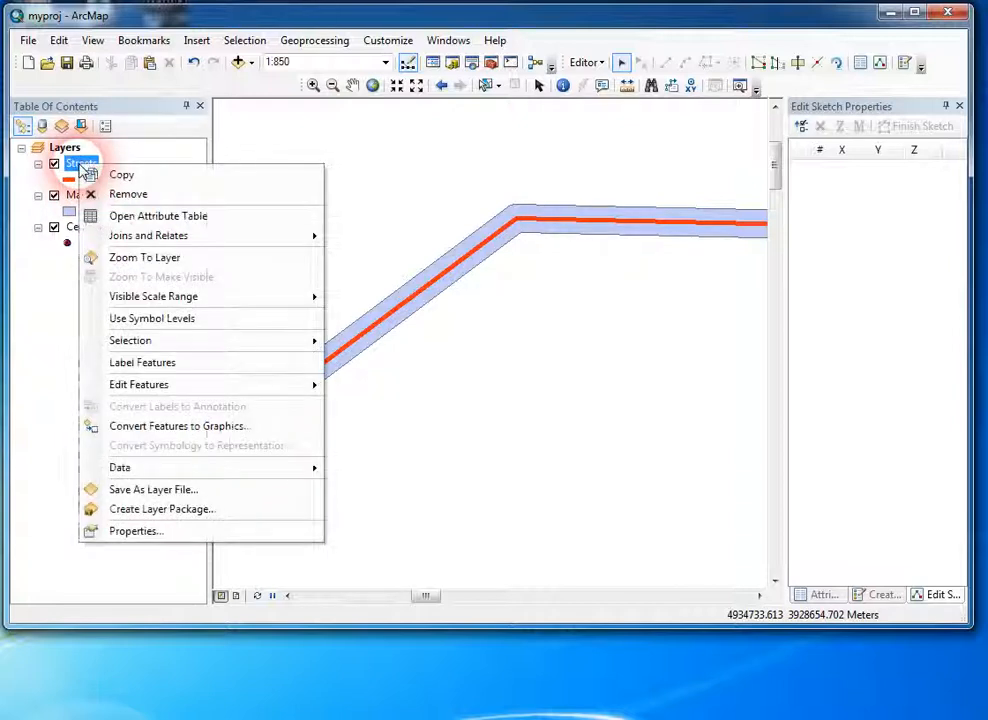
click(120, 257)
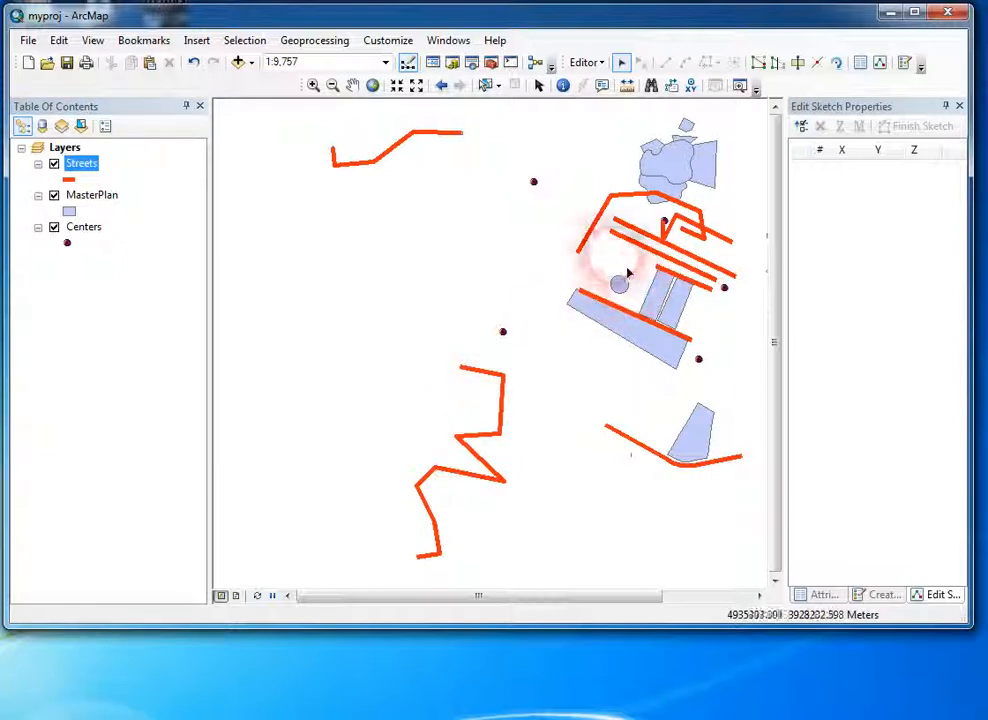
click(686, 318)
drag(683, 326, 398, 310)
Step: Duplicate the relocated rectangle in place by copying and pasting it into the MasterPlan layer, and clear the selection
click(313, 85)
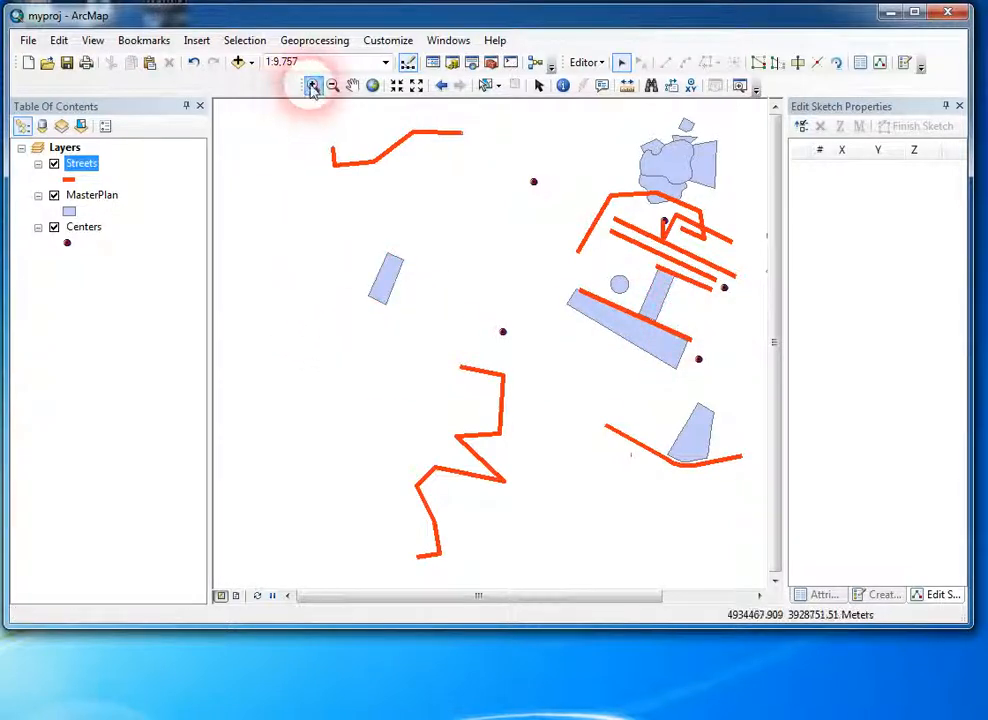
drag(320, 214, 458, 355)
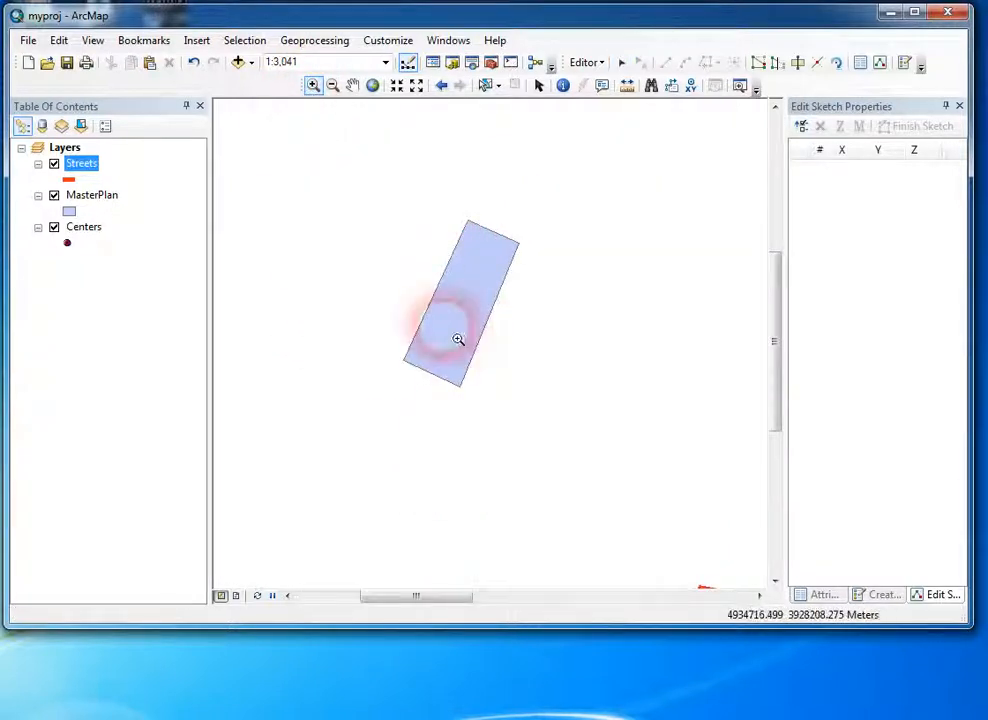
click(621, 62)
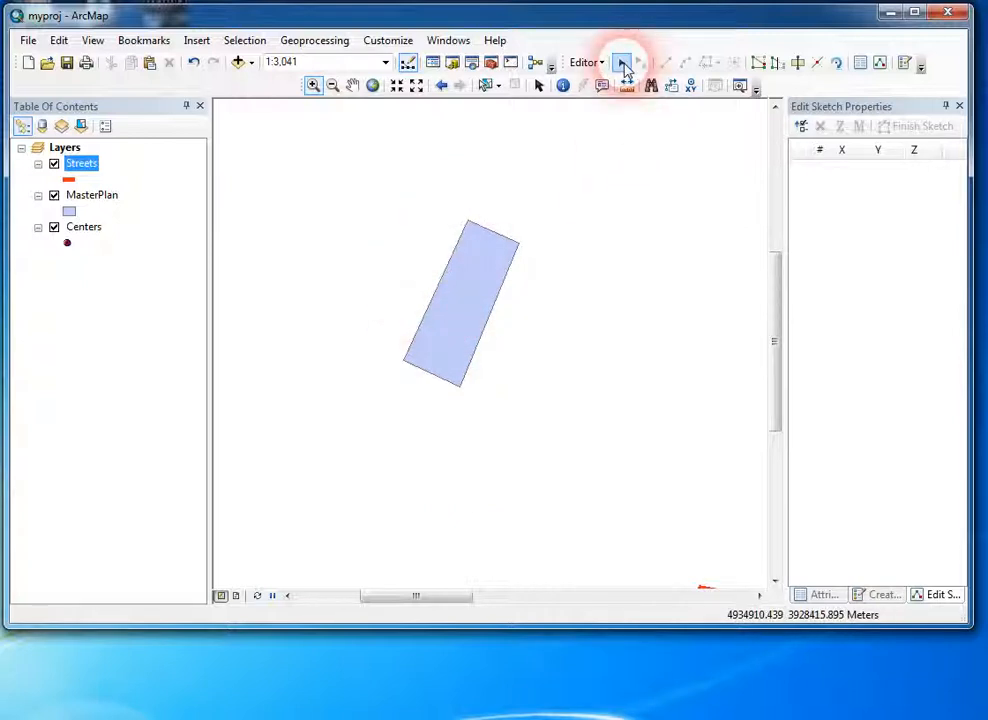
click(476, 303)
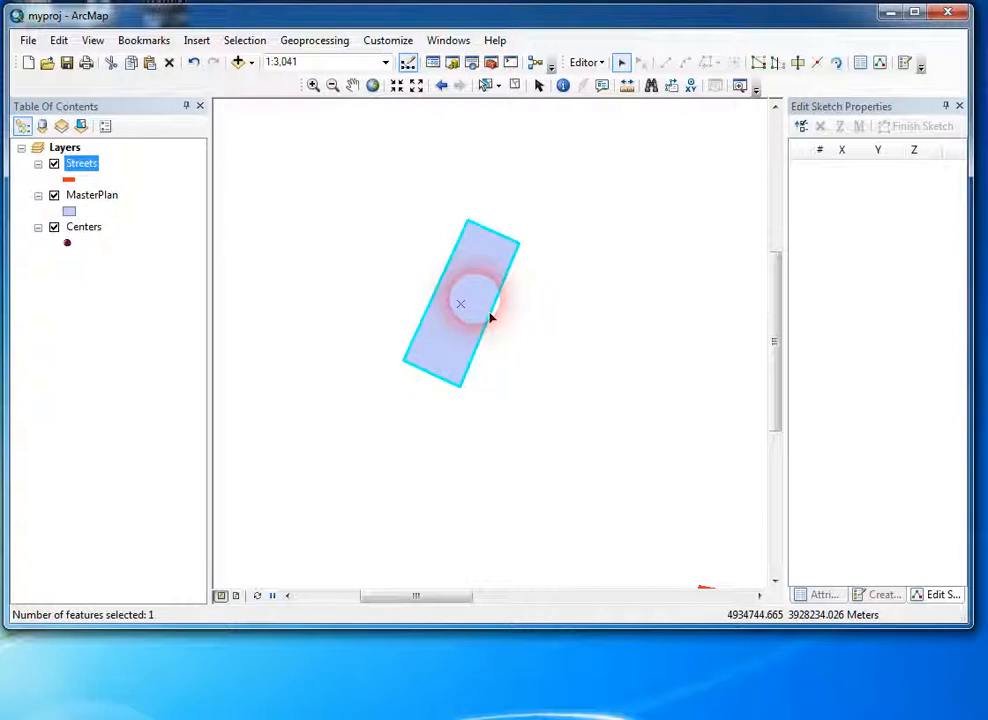
key(ctrl+v)
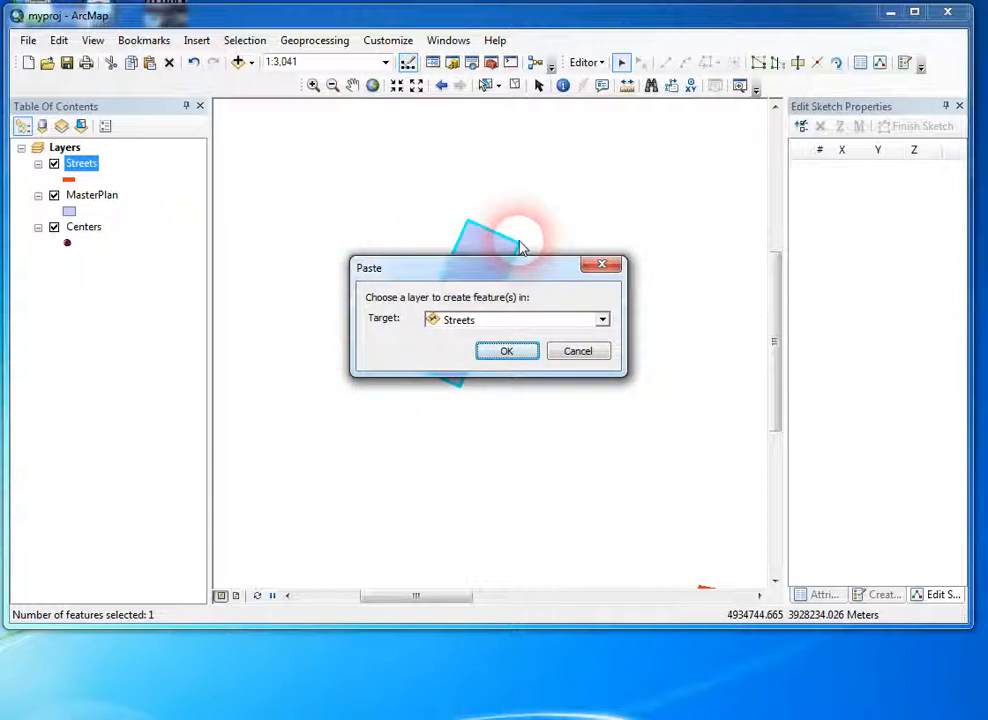
click(602, 320)
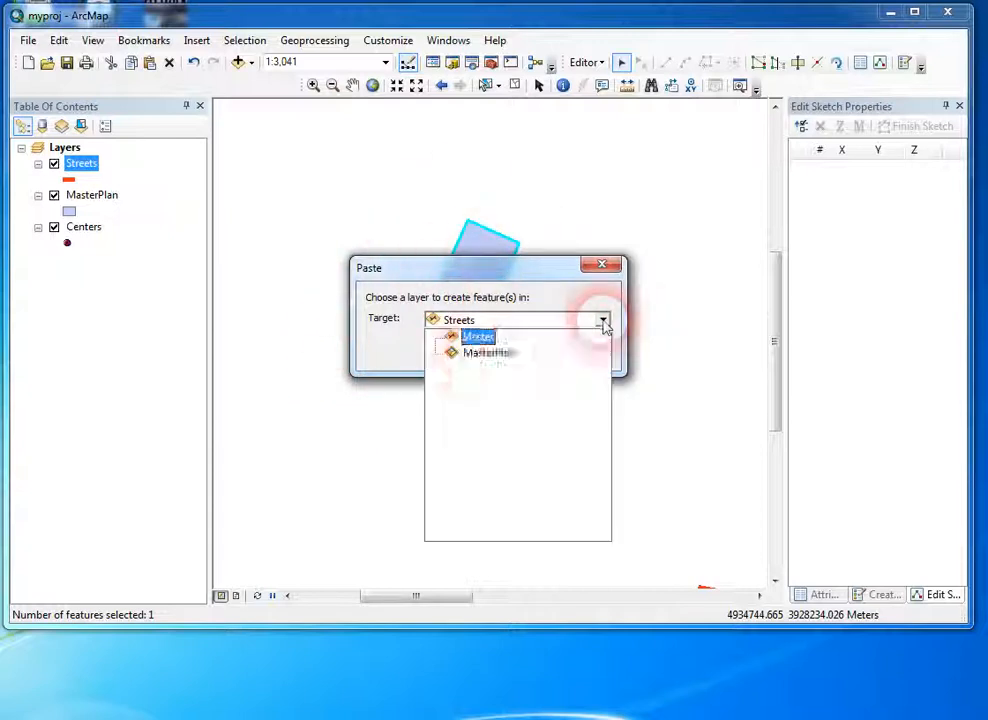
click(479, 356)
click(505, 351)
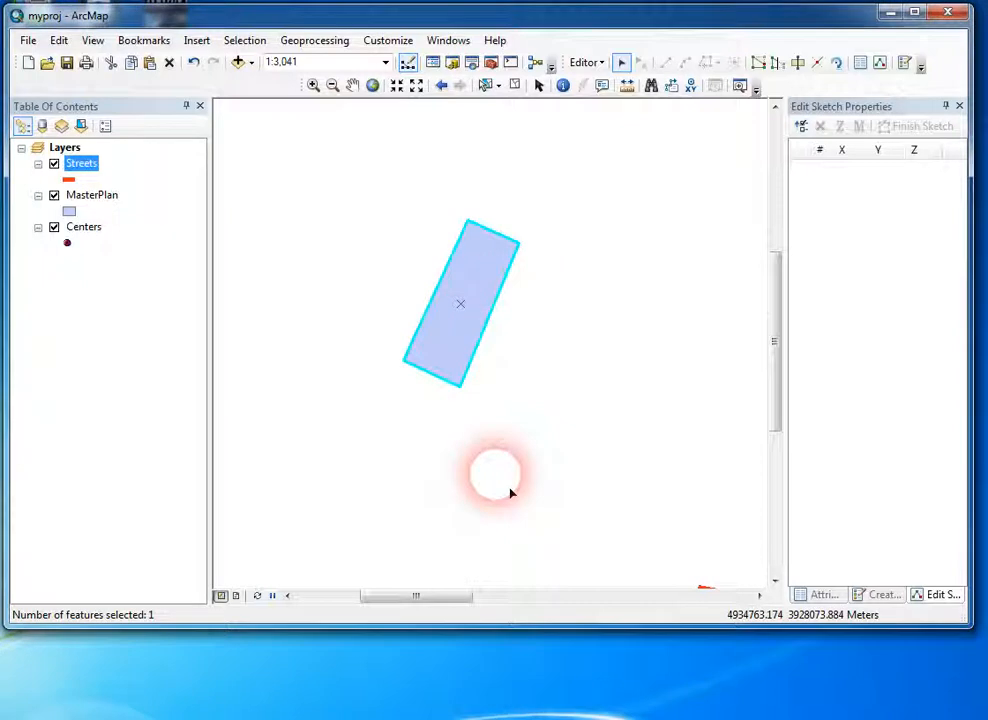
click(500, 460)
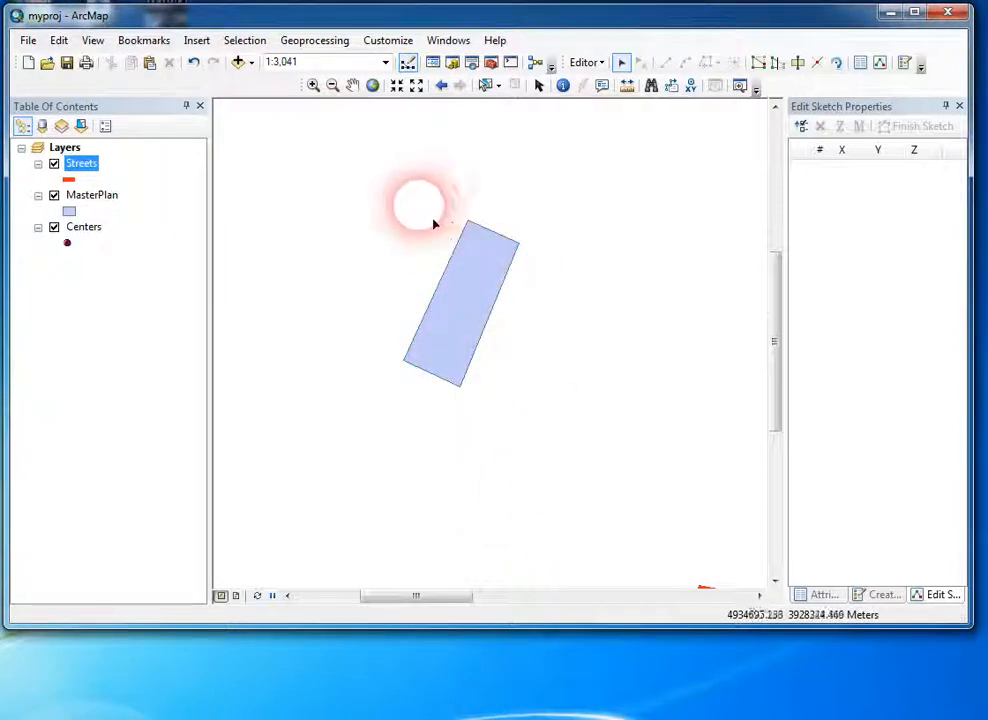
Step: Compare how many features are selected by picking the rectangle once and by enclosing it in a selection box
click(462, 345)
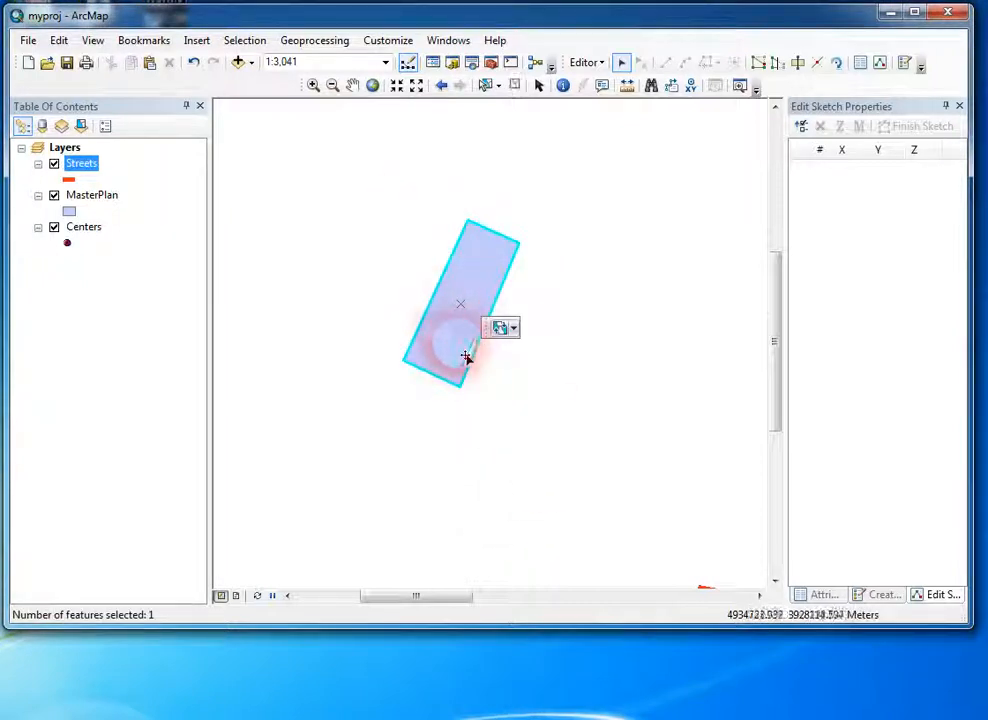
click(148, 628)
click(463, 335)
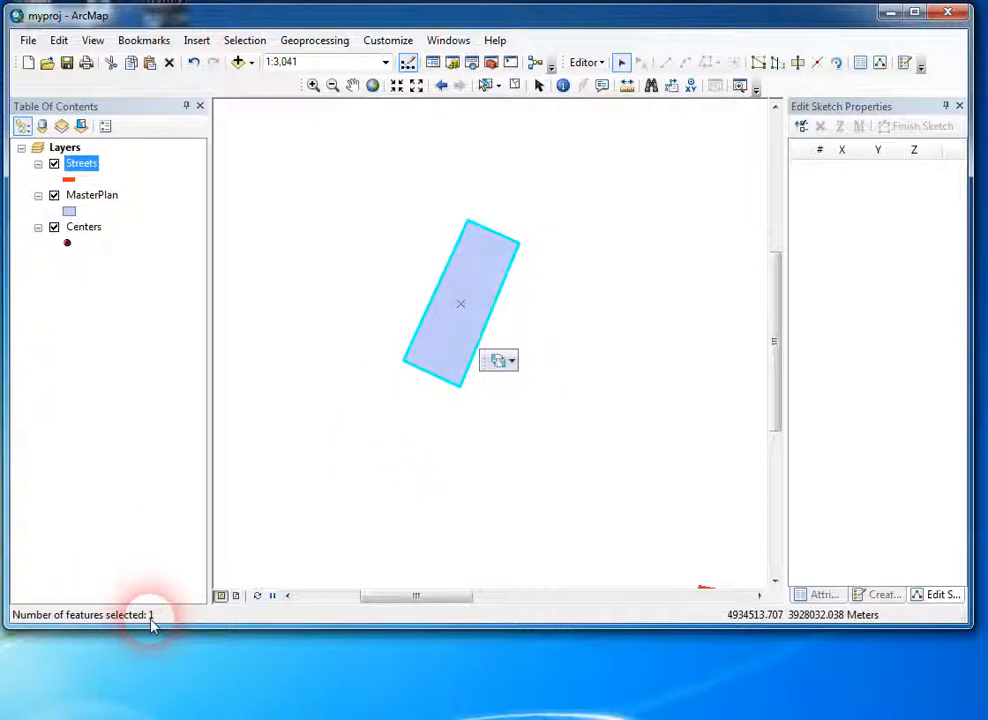
click(418, 285)
drag(418, 231, 553, 355)
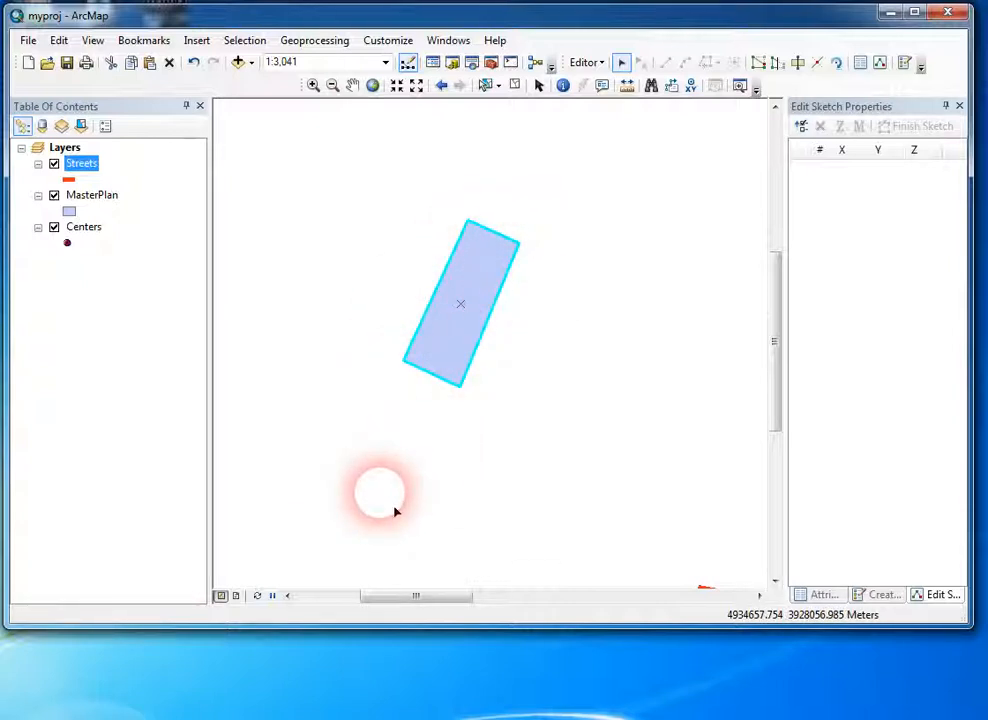
click(532, 402)
Step: Move both stacked rectangles together a short distance southeast and clear the selection
click(470, 280)
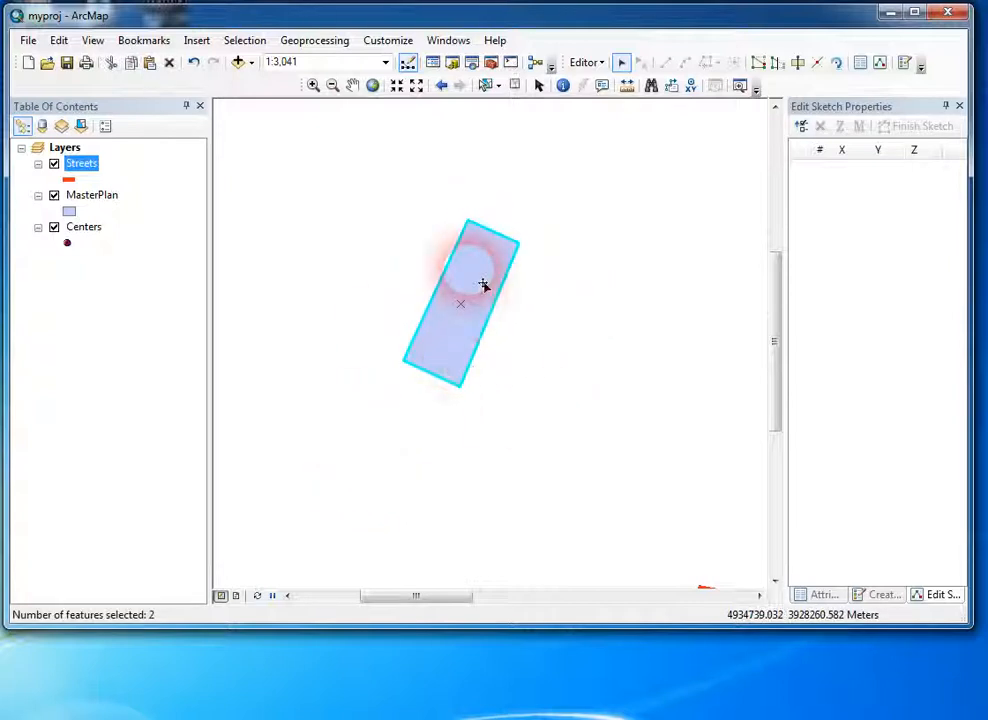
drag(483, 285, 553, 315)
click(629, 354)
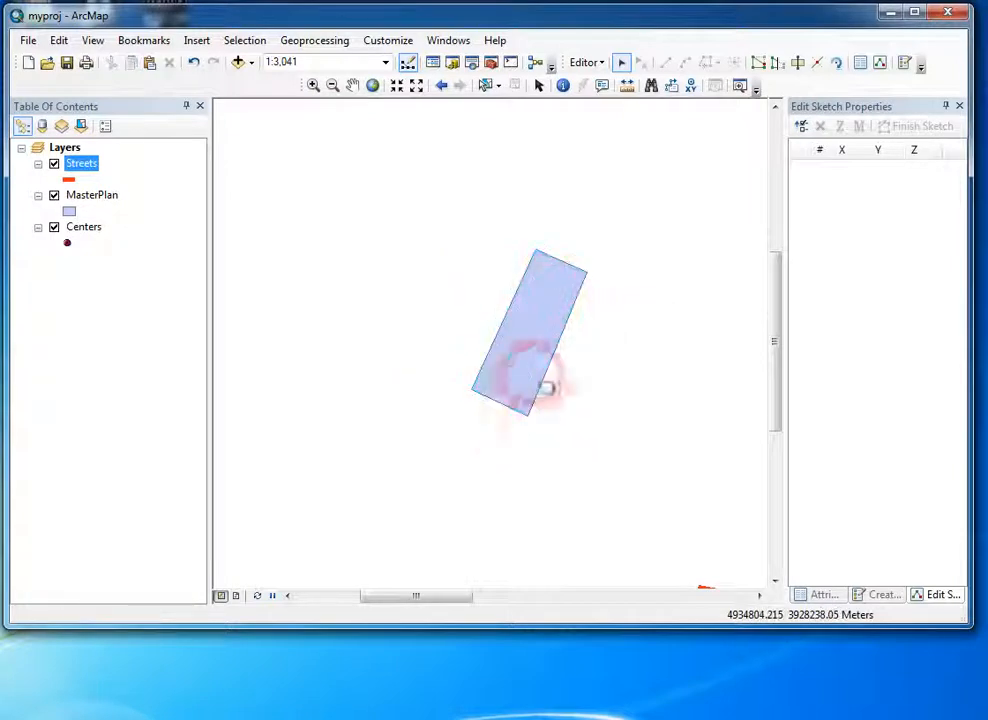
Step: Move the upper stacked rectangle northwest to separate it from the one beneath, and undo that move
click(554, 328)
drag(556, 329, 475, 289)
click(468, 452)
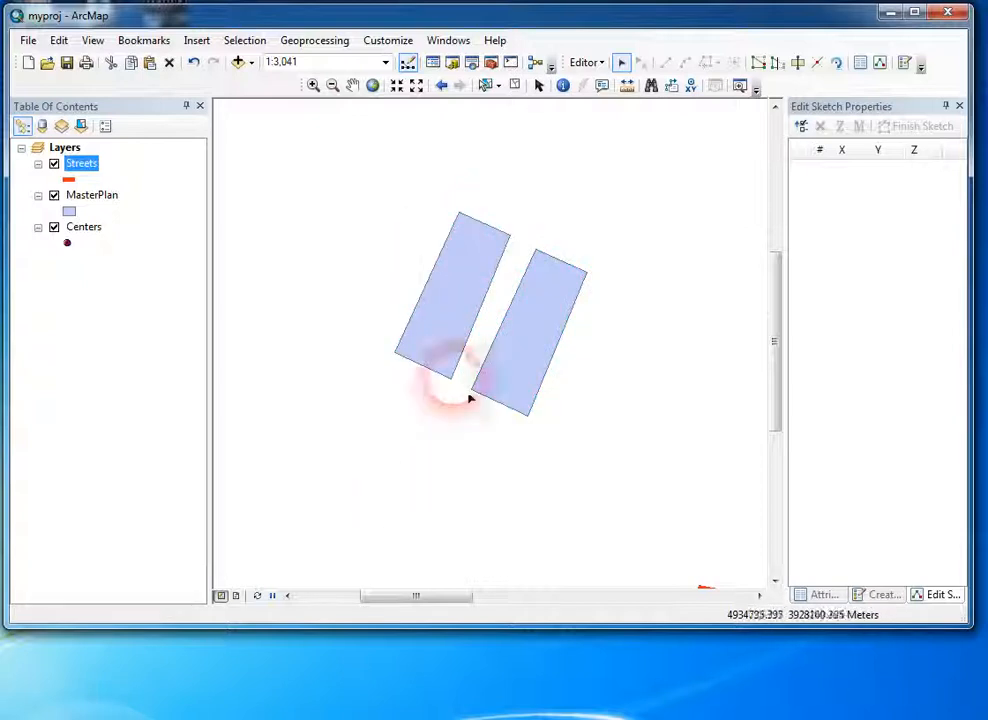
click(478, 412)
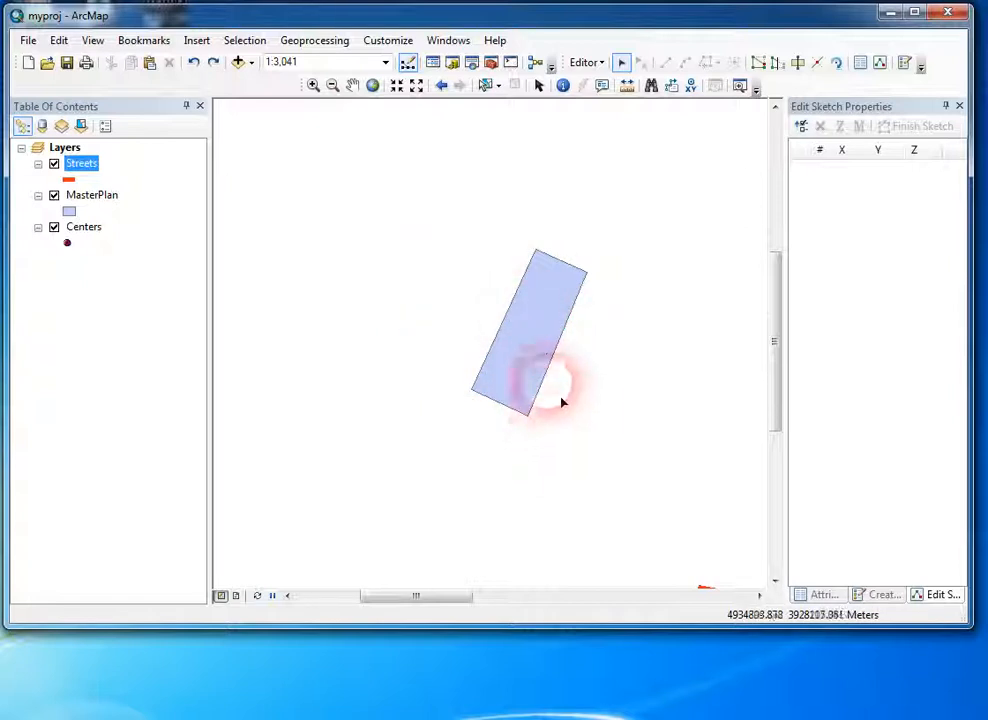
Step: Select the stacked rectangles first with a single pick and again with a selection box to compare the selections
click(547, 348)
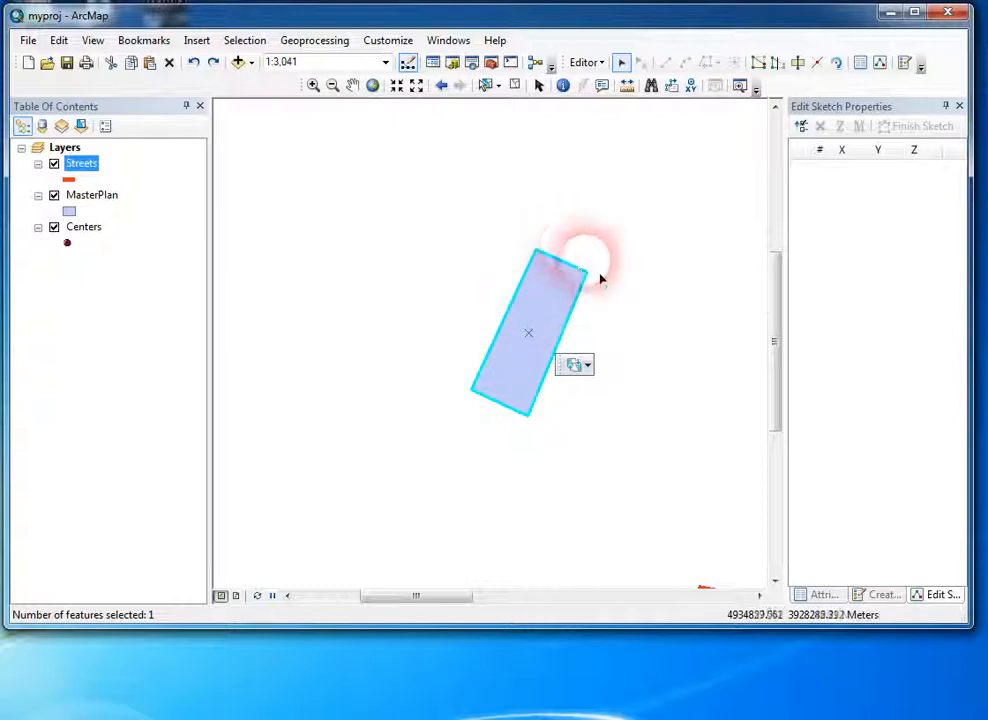
click(476, 305)
drag(478, 216, 627, 406)
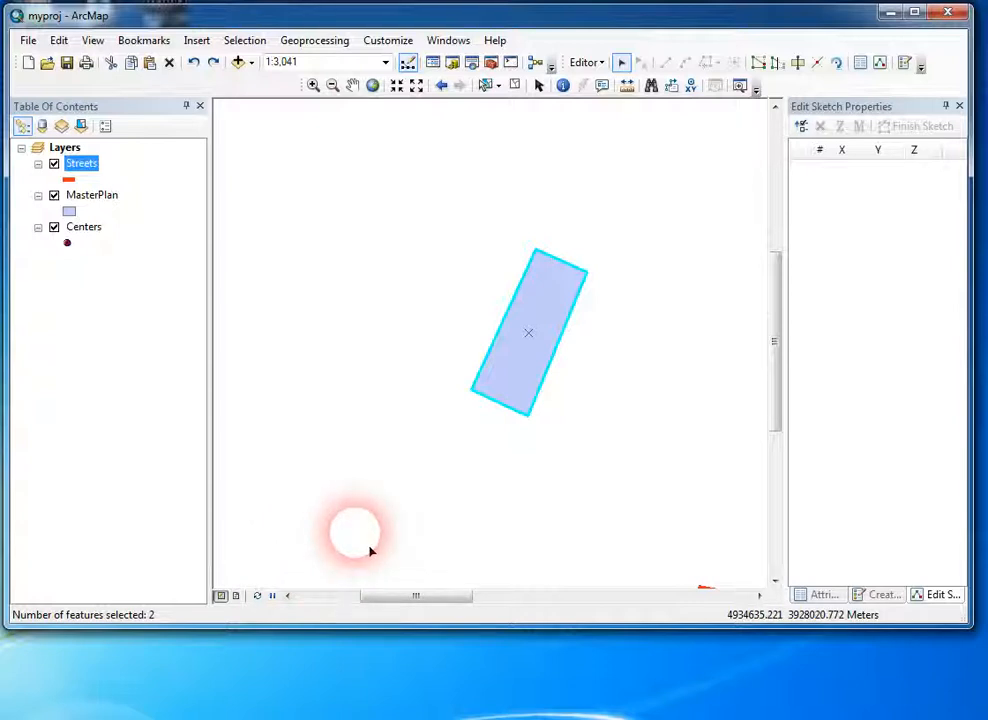
Step: Move one of the stacked rectangles southeast beside its duplicate and clear the selection
click(559, 318)
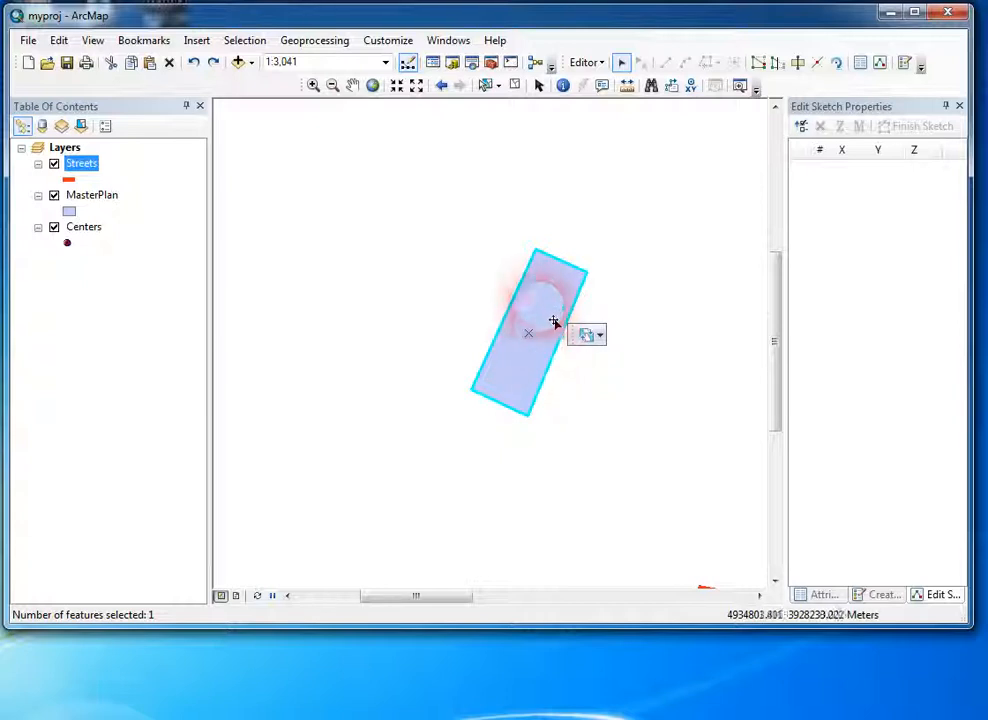
drag(558, 315, 641, 378)
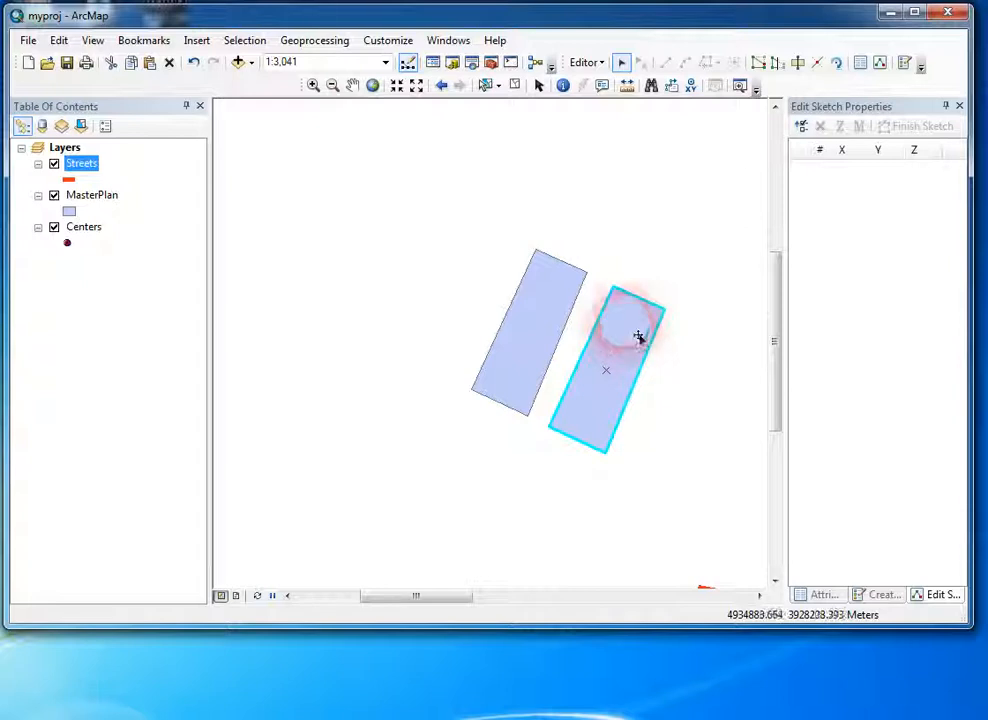
Step: Open the attributes of the southeastern rectangle and undo its move
click(860, 62)
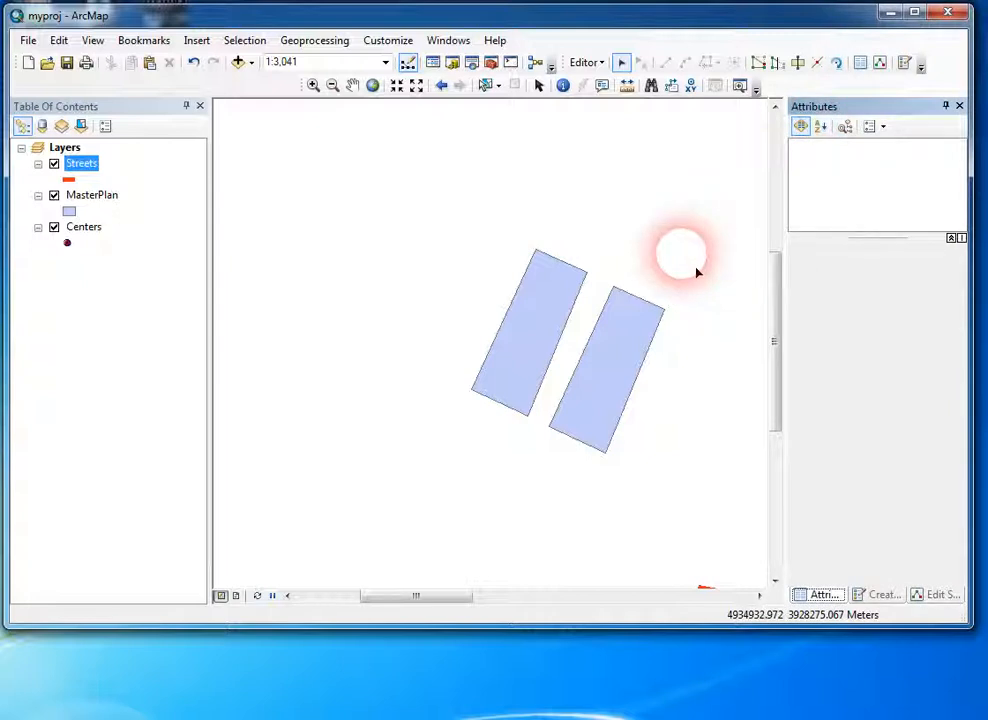
click(632, 362)
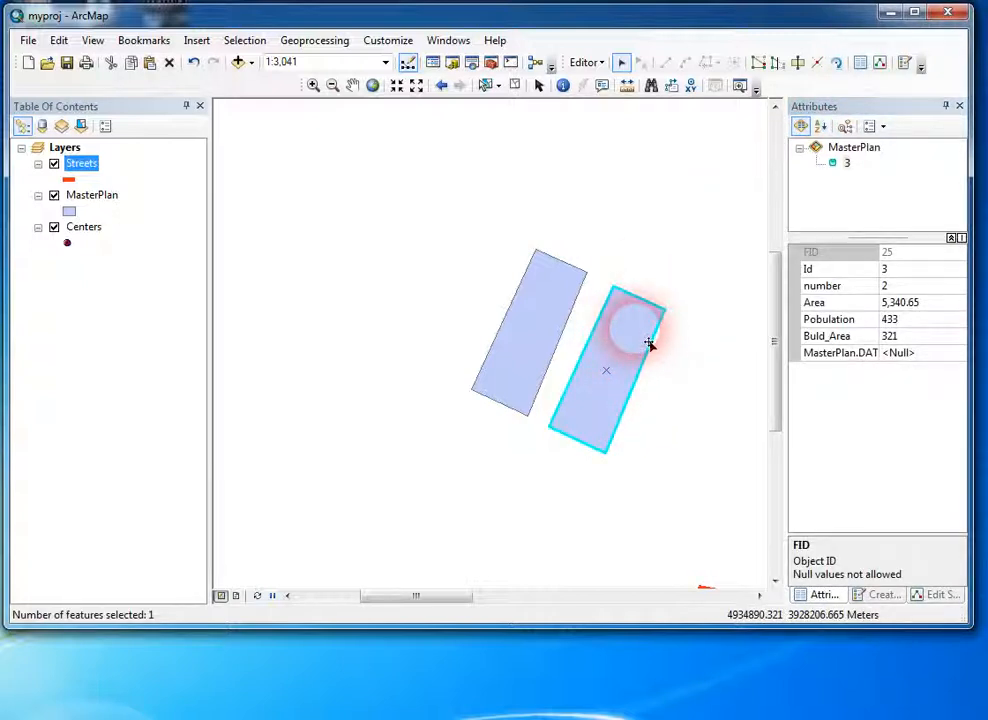
key(Delete)
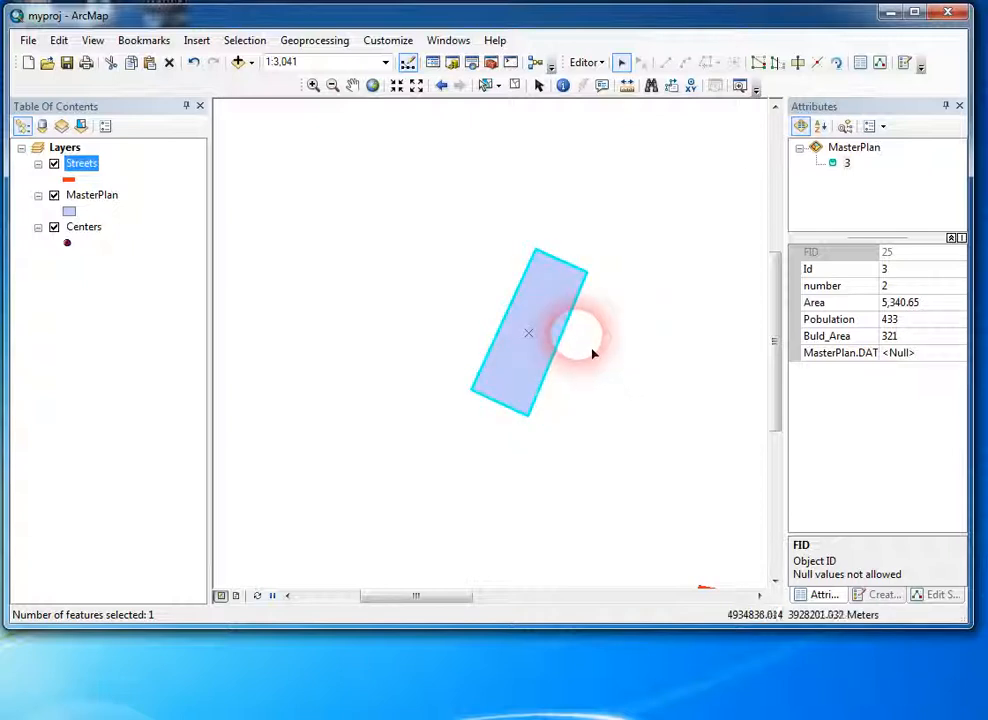
Step: Select only the upper rectangle of the stack and check its FID in the attributes
click(561, 310)
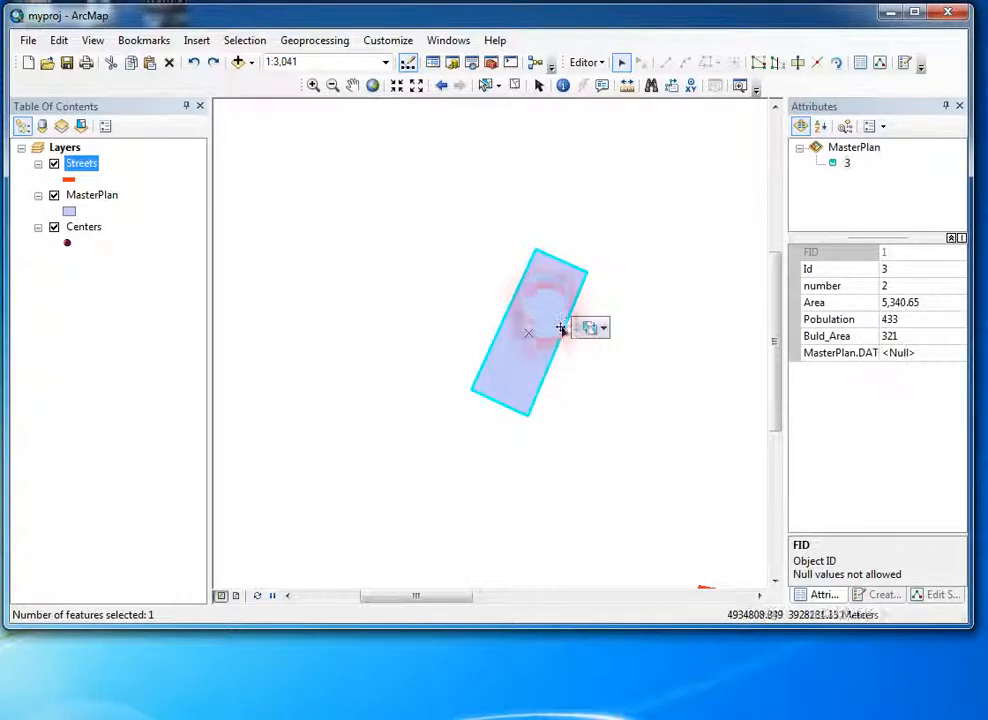
click(618, 296)
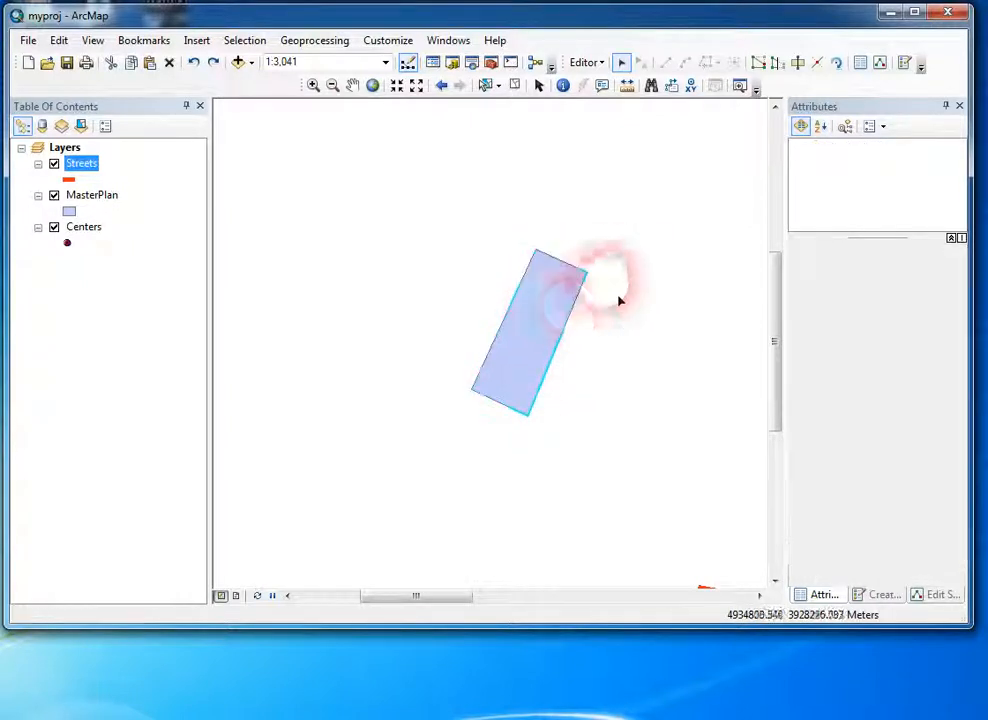
click(561, 318)
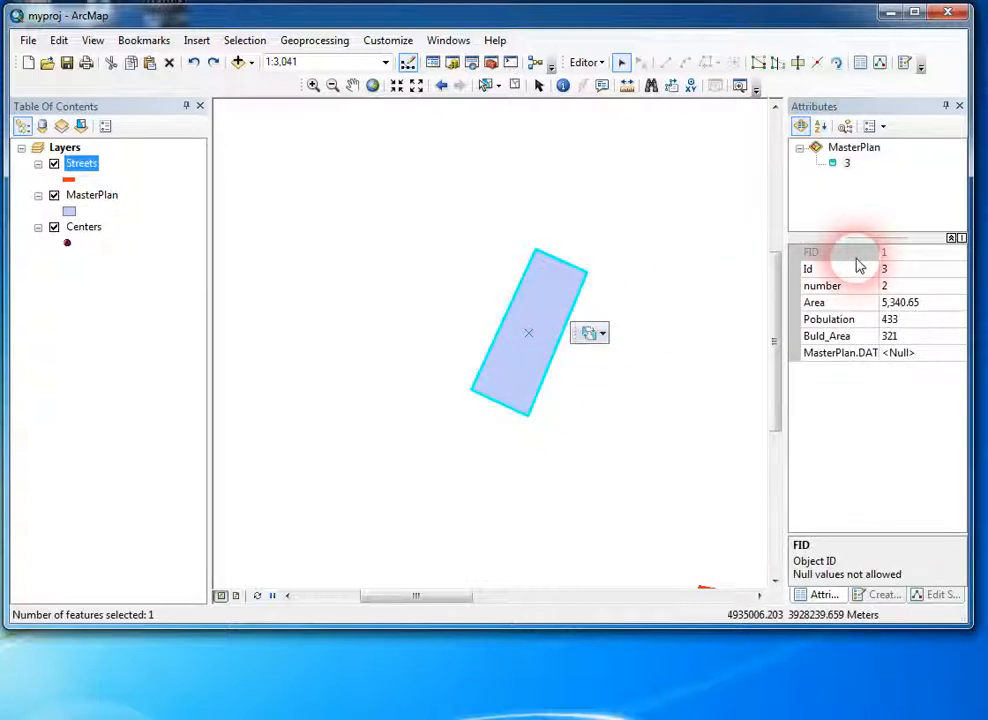
double_click(902, 258)
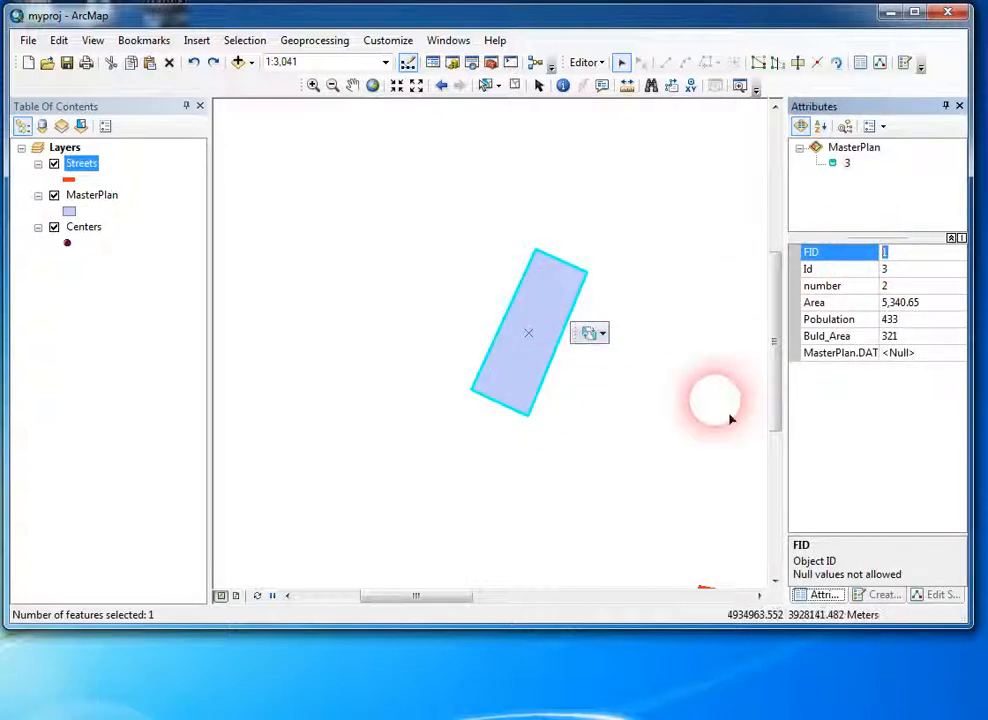
Step: Select both stacked rectangles, compare the FID values of the two MasterPlan records, and clear the selection
click(494, 281)
drag(465, 280, 548, 338)
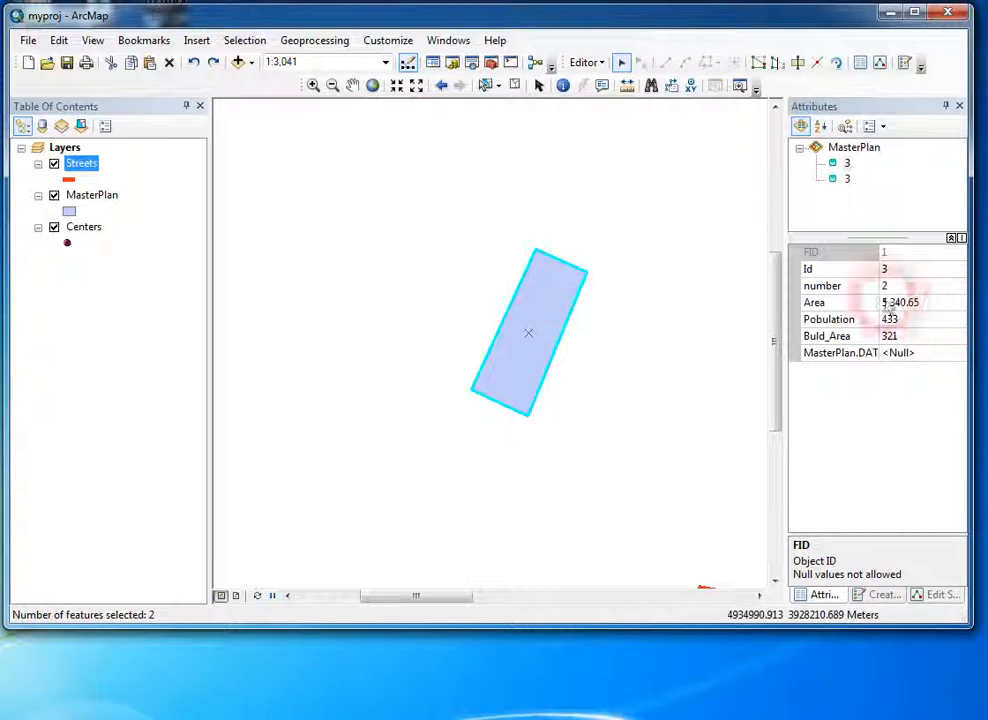
click(846, 165)
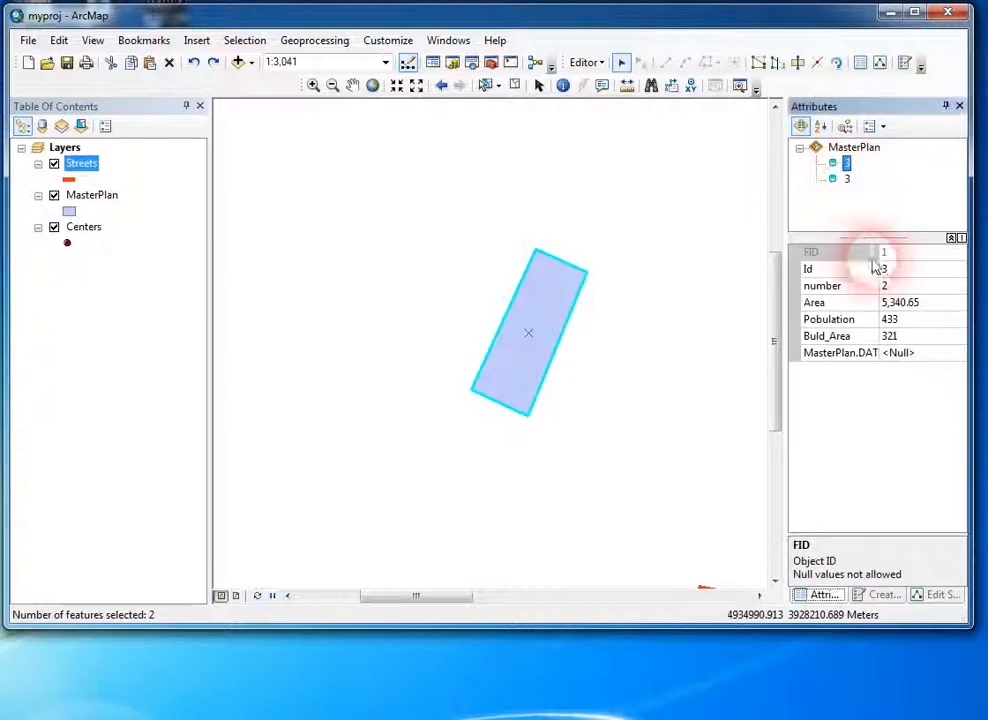
click(846, 178)
click(905, 256)
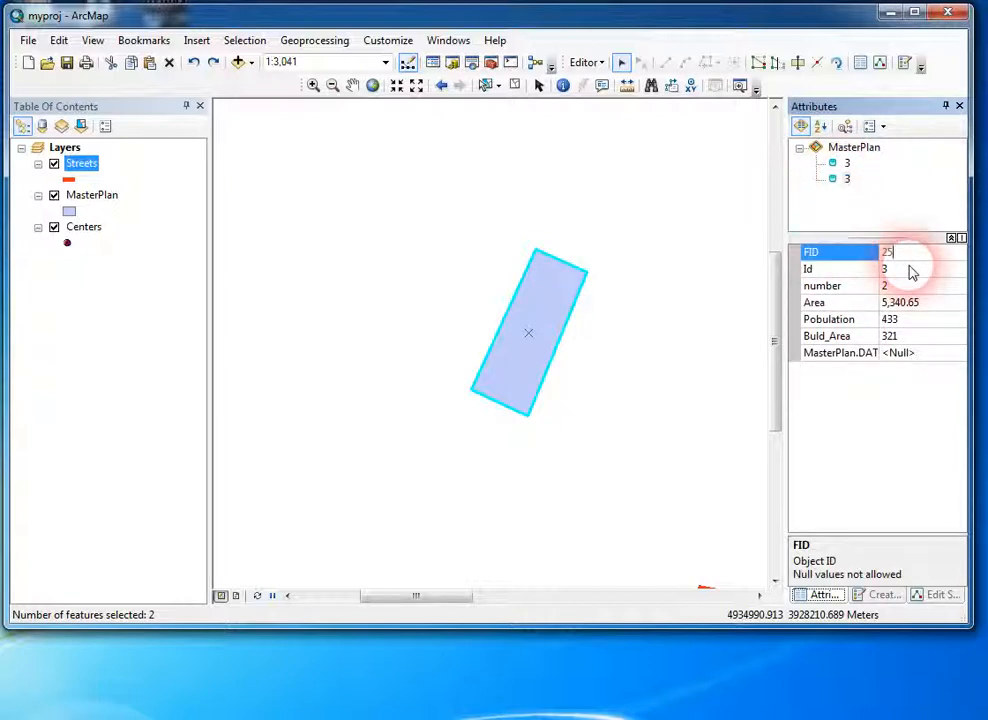
click(846, 163)
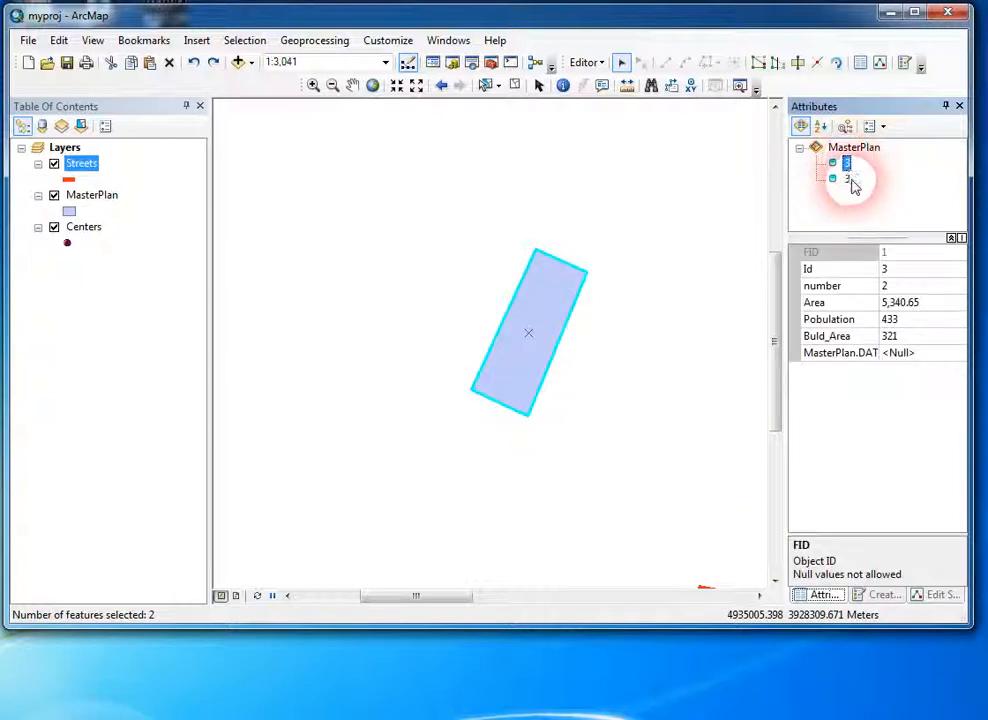
click(846, 180)
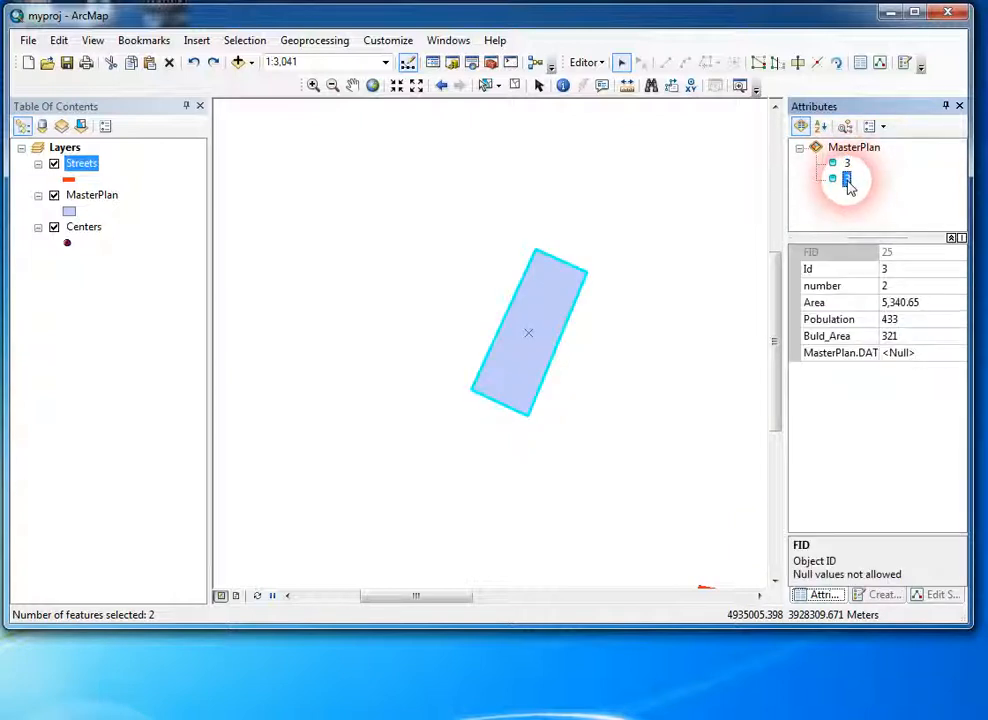
click(846, 163)
click(586, 318)
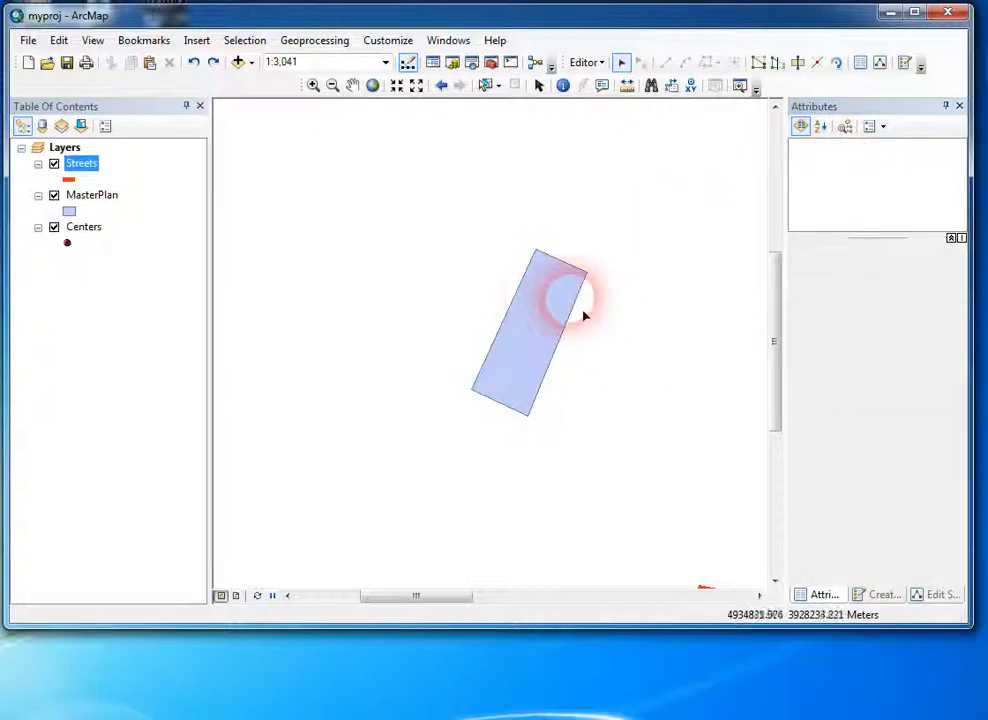
Step: Move one of the stacked rectangles northwest beside its duplicate, check its FID, clear the selection and undo the move
click(556, 315)
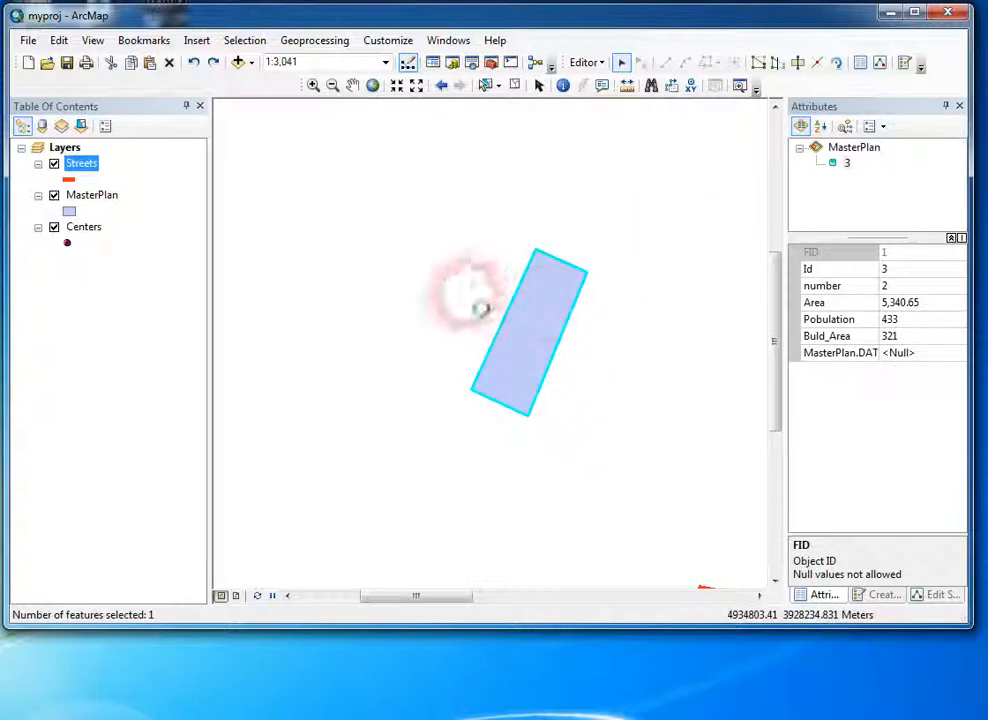
drag(480, 308, 465, 287)
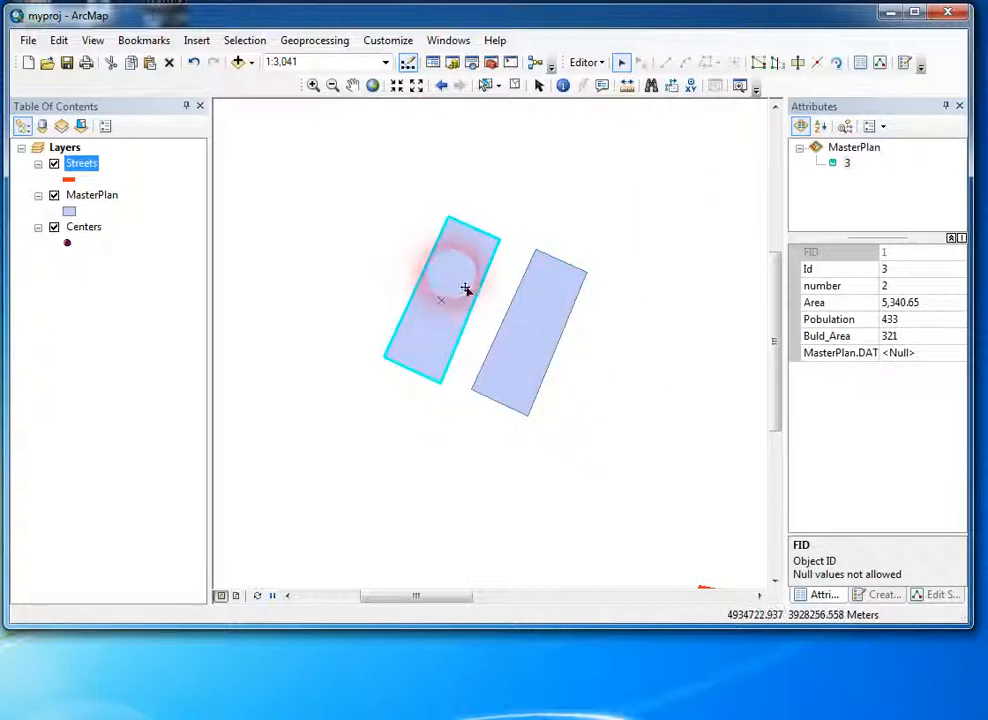
click(902, 258)
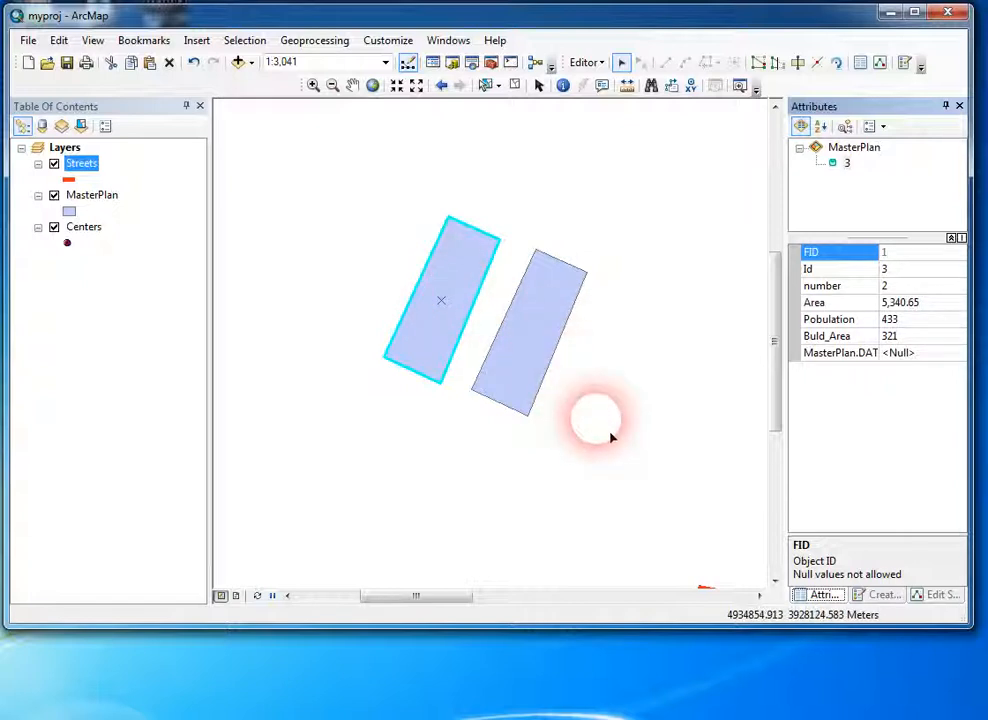
click(628, 470)
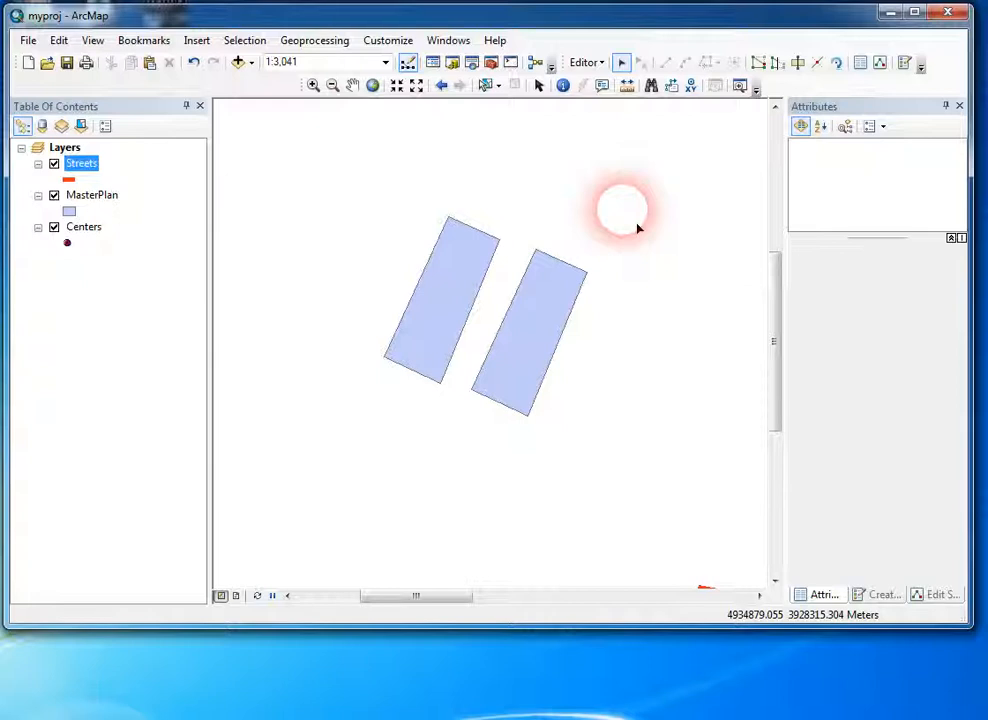
key(ctrl+z)
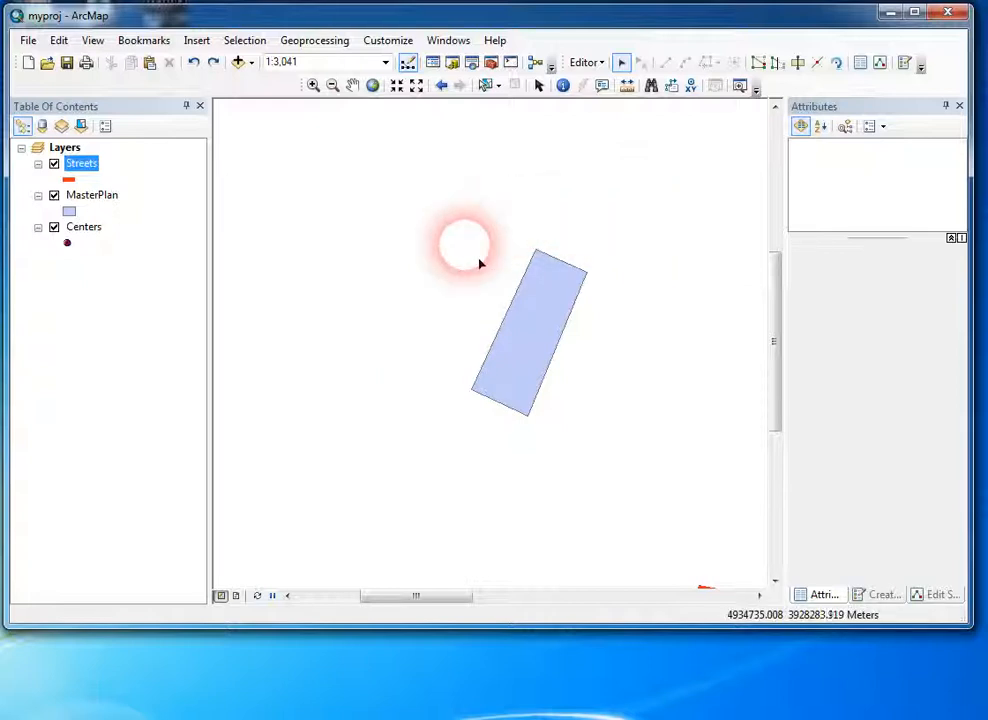
Step: Select both stacked rectangles and inspect the second MasterPlan record in the attributes
click(543, 330)
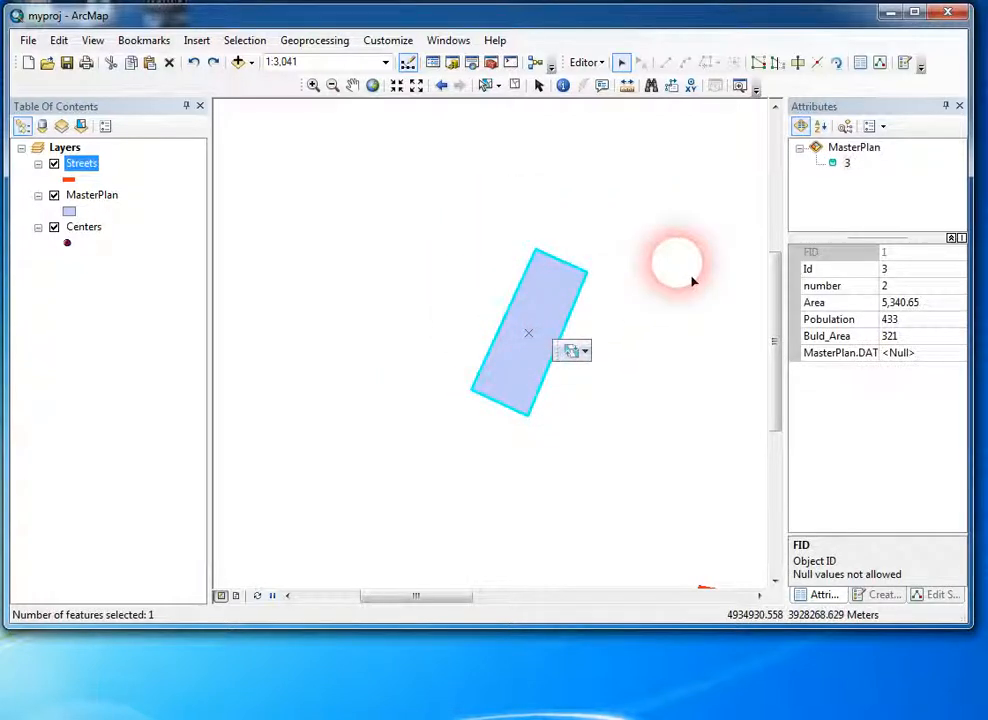
drag(490, 271, 600, 366)
click(848, 180)
click(848, 179)
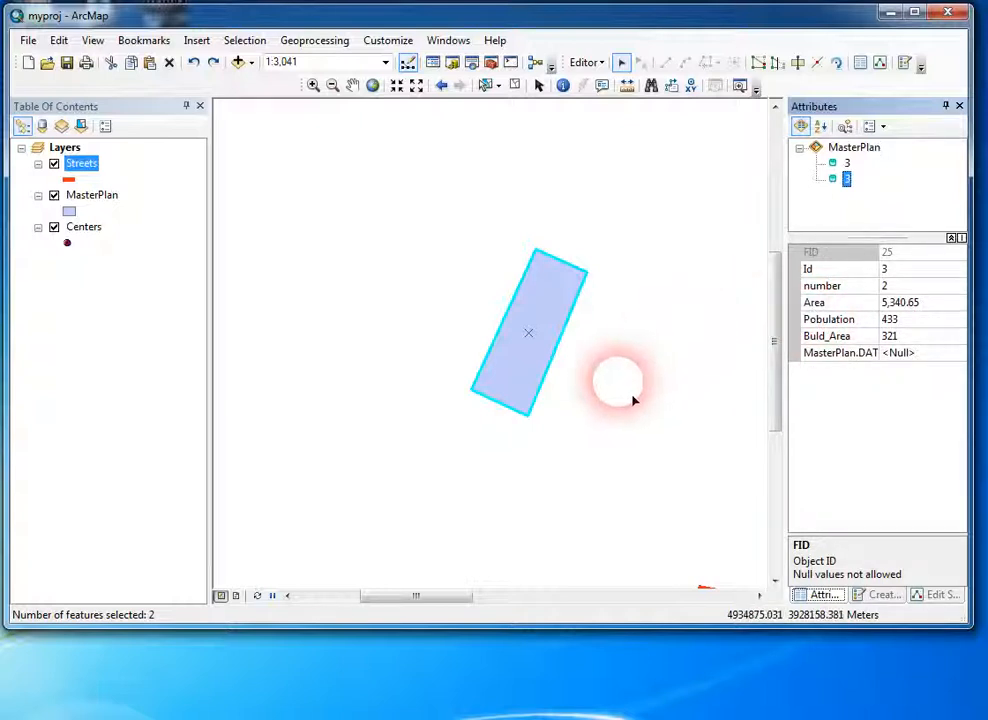
Step: Select only the duplicate rectangle with FID 25 and move it southeast beside the original
click(552, 320)
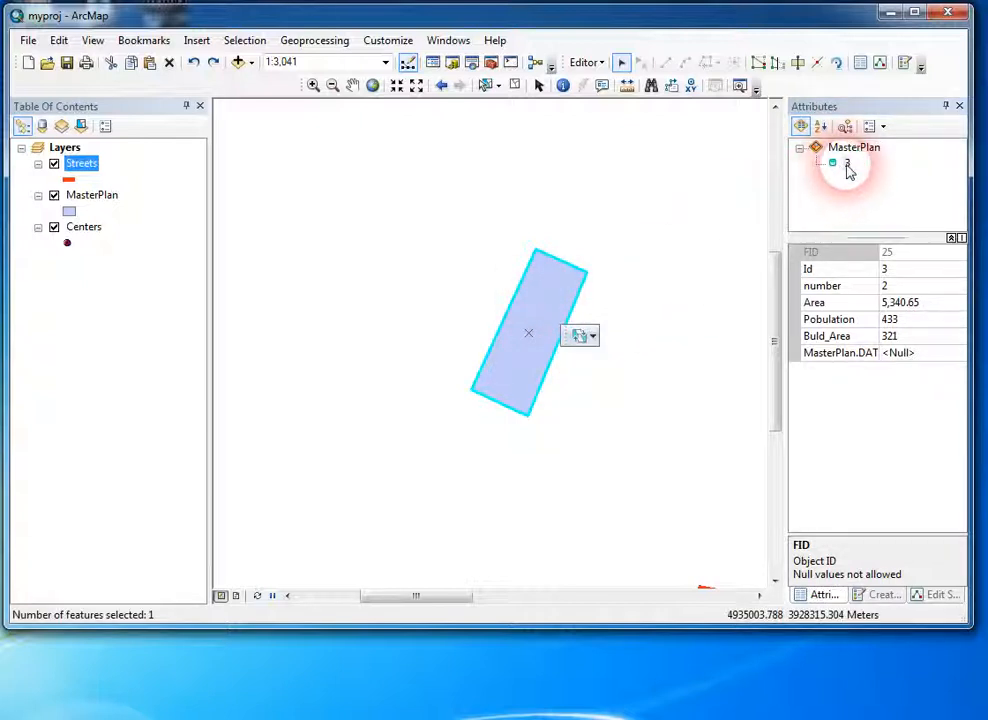
click(910, 258)
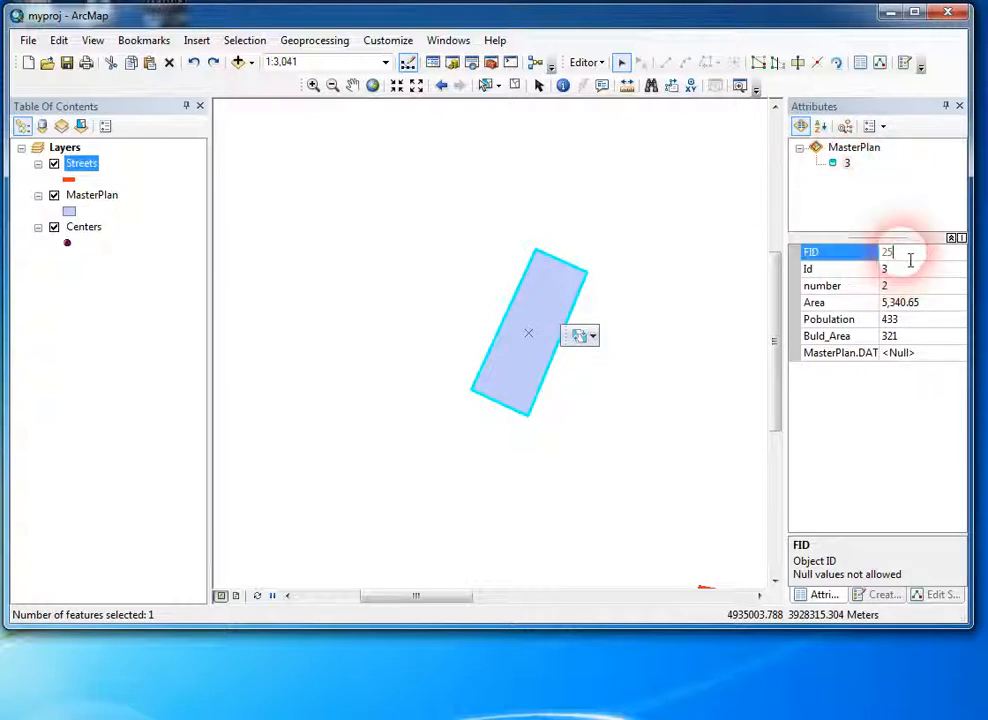
click(570, 303)
mouse_move(570, 303)
mouse_down()
mouse_move(620, 337)
mouse_move(643, 335)
mouse_up()
click(652, 336)
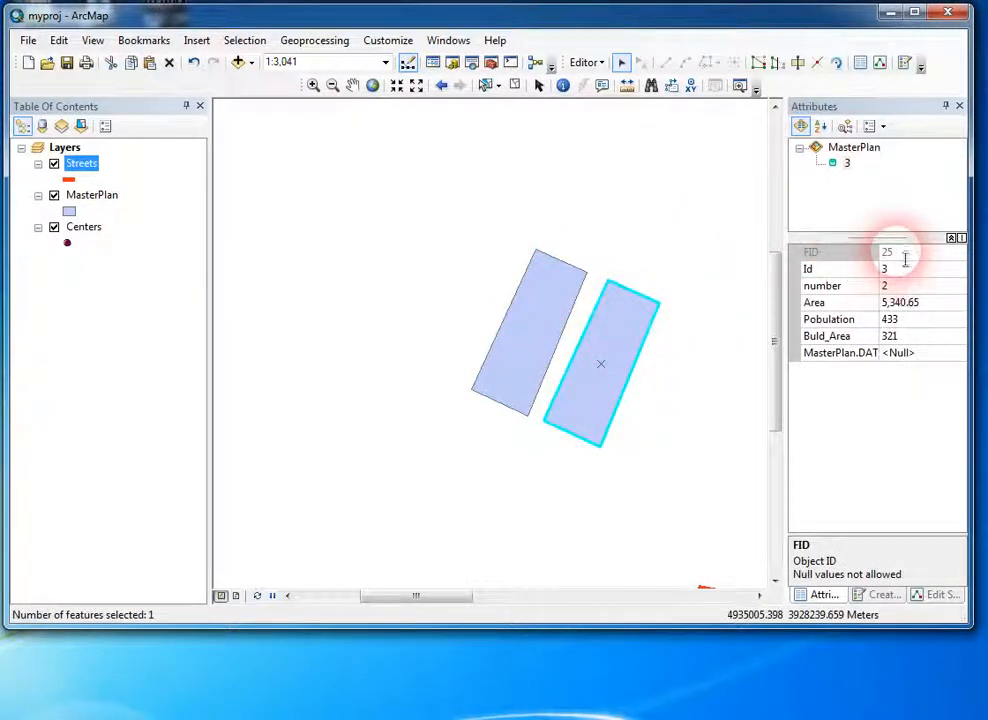
Step: Check the FID of the original northwestern rectangle and leave both rectangles unselected
click(555, 316)
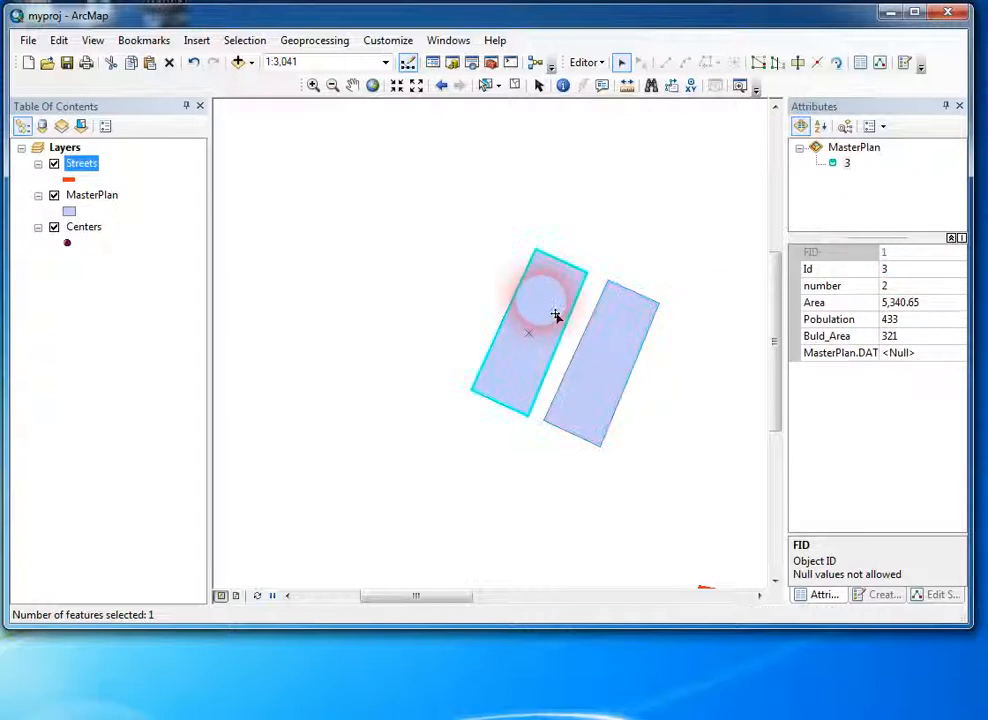
click(893, 254)
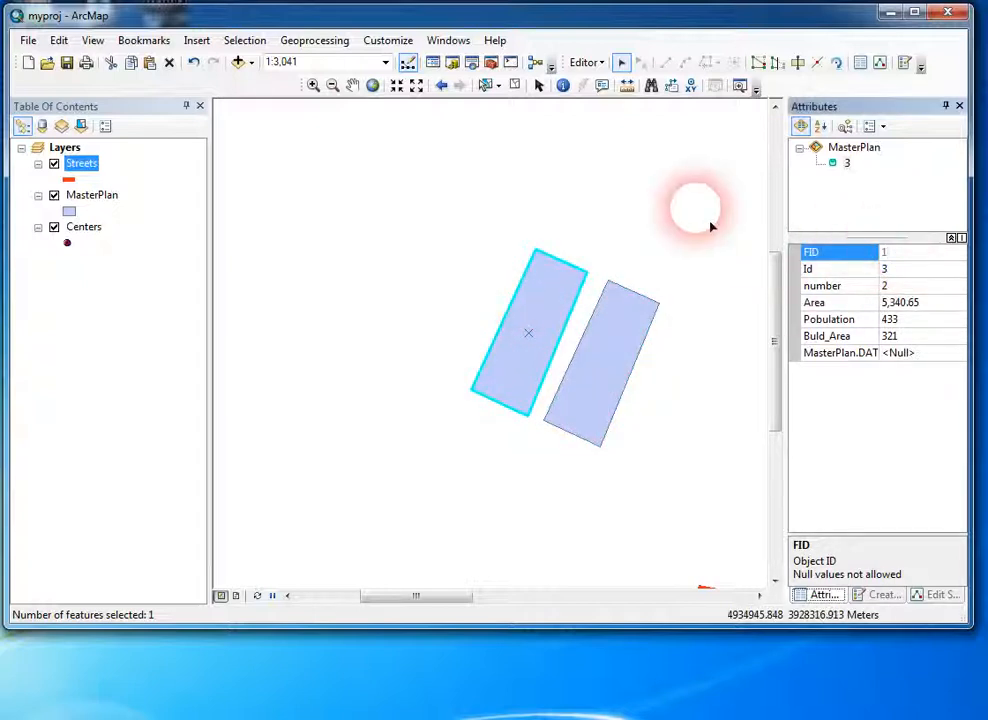
click(665, 240)
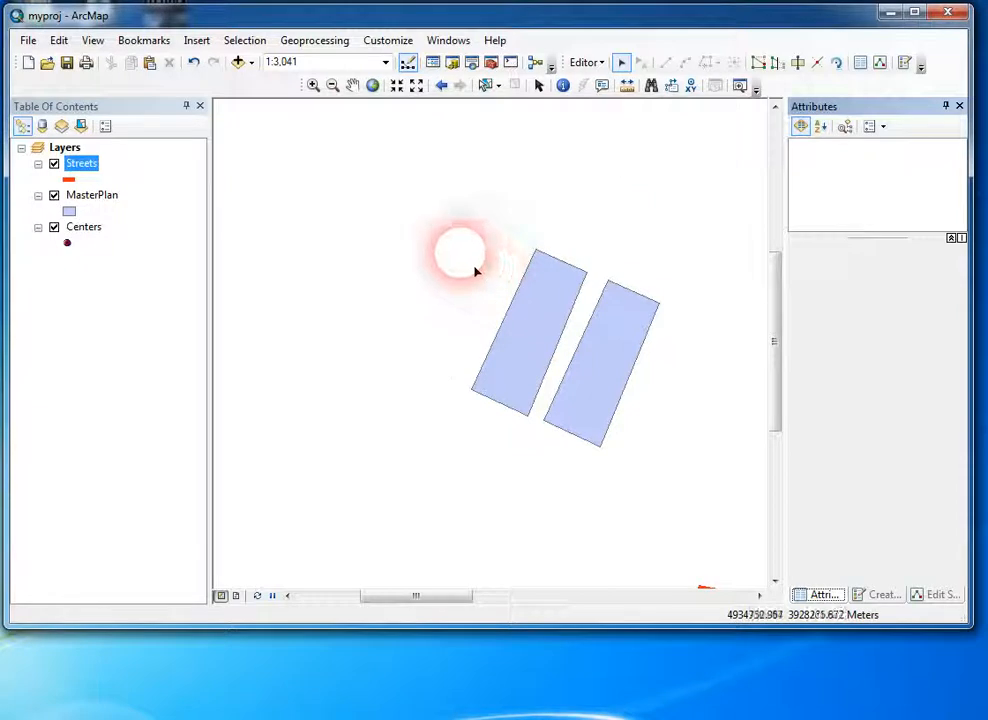
drag(474, 271, 670, 498)
click(537, 528)
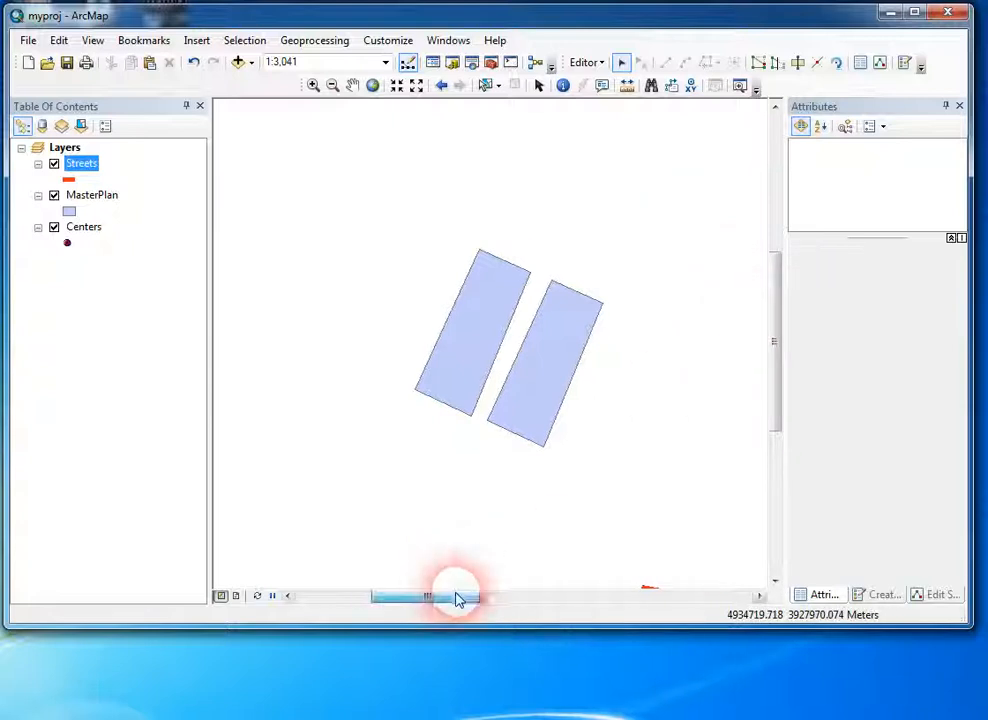
Step: Select the werwer street northeast of the rectangles and move it west into the open area
drag(452, 595, 529, 596)
drag(778, 362, 781, 295)
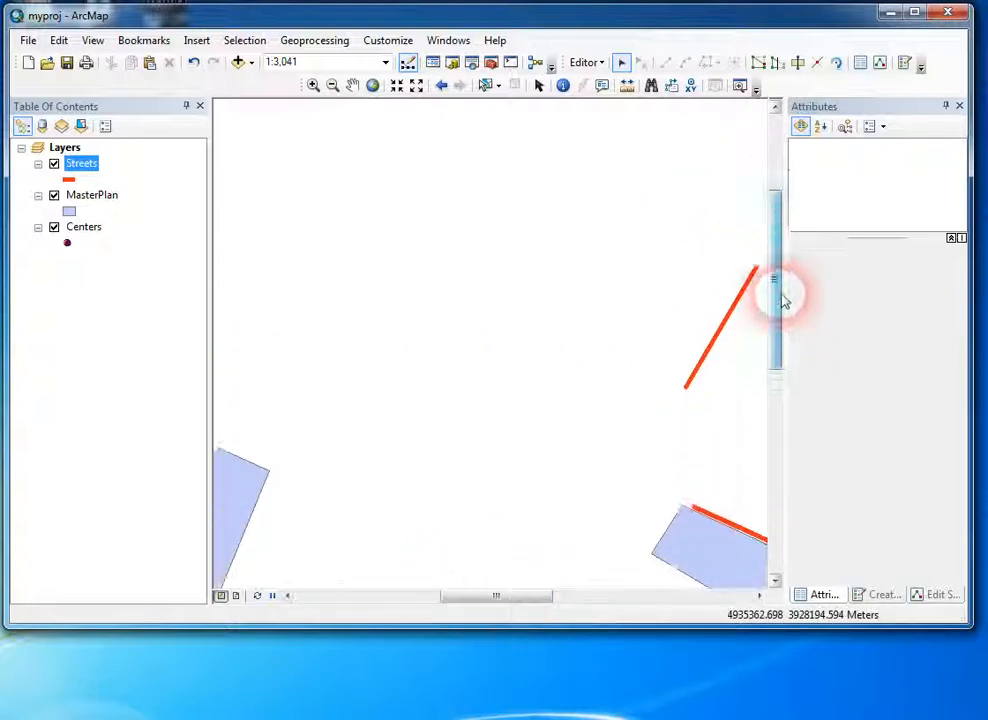
click(705, 352)
drag(731, 347, 504, 395)
drag(591, 273, 482, 237)
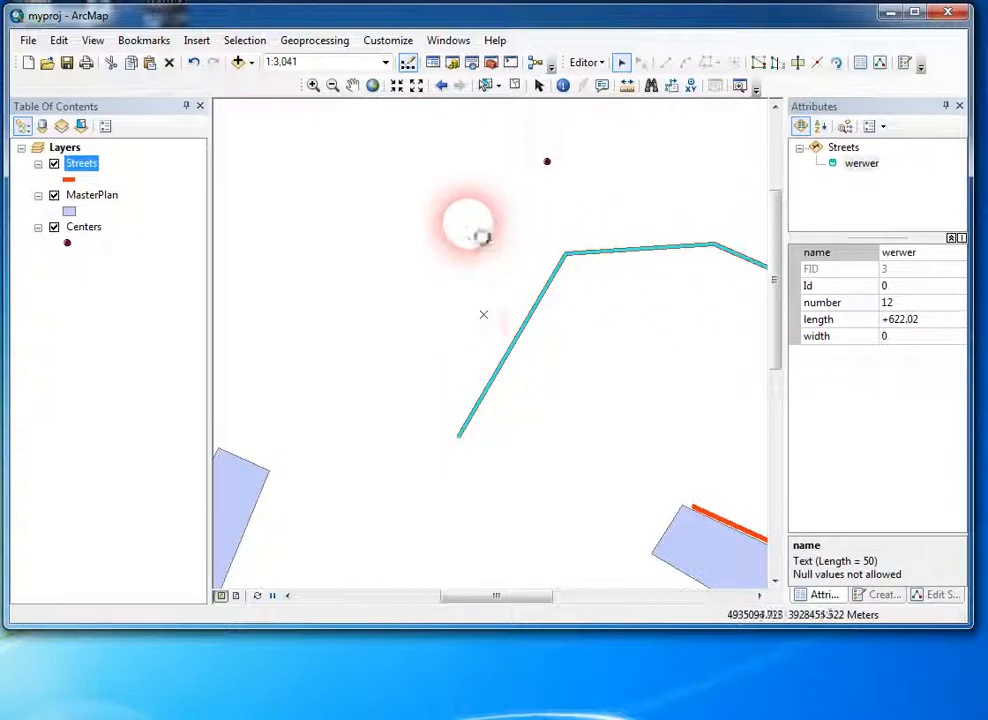
Step: Paste a copy of the werwer street onto itself with Streets as the target layer
click(527, 419)
click(471, 352)
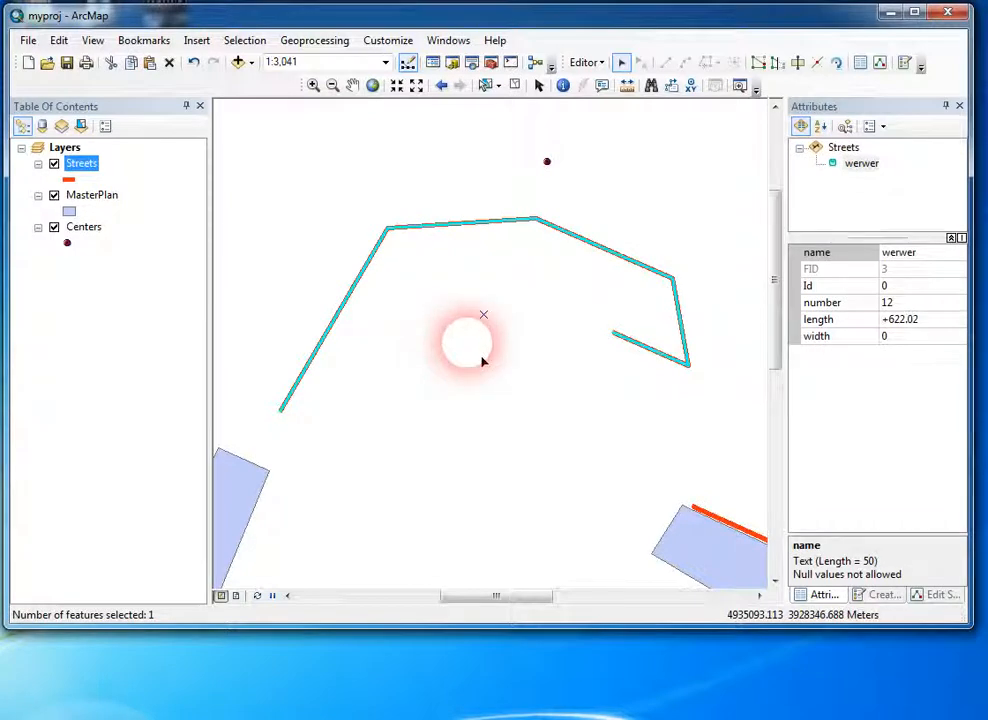
key(ctrl+v)
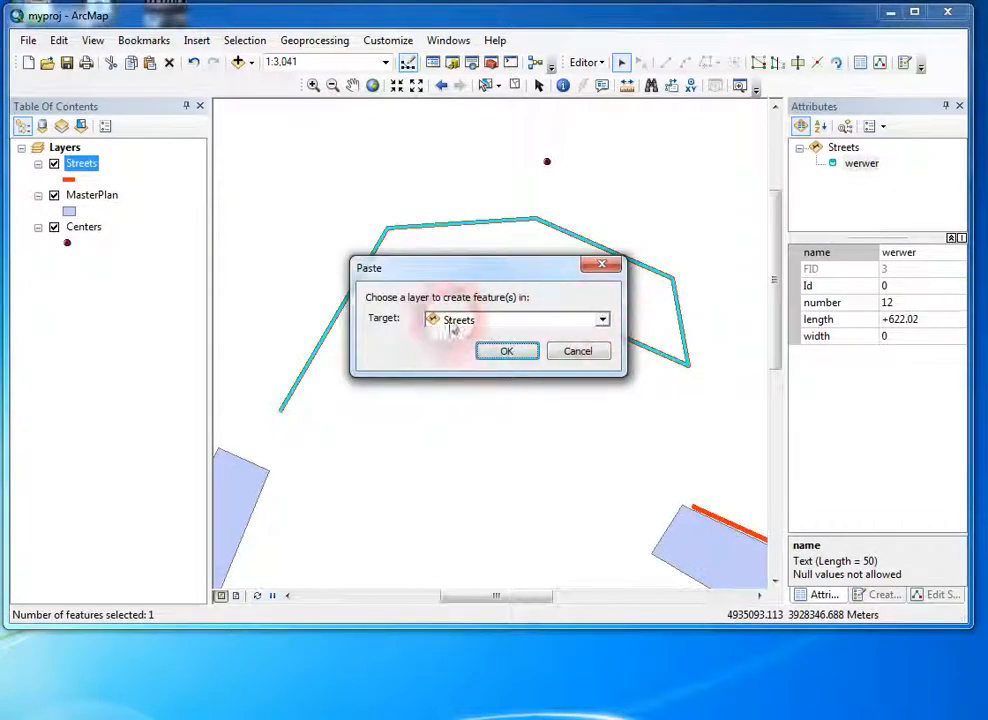
click(507, 351)
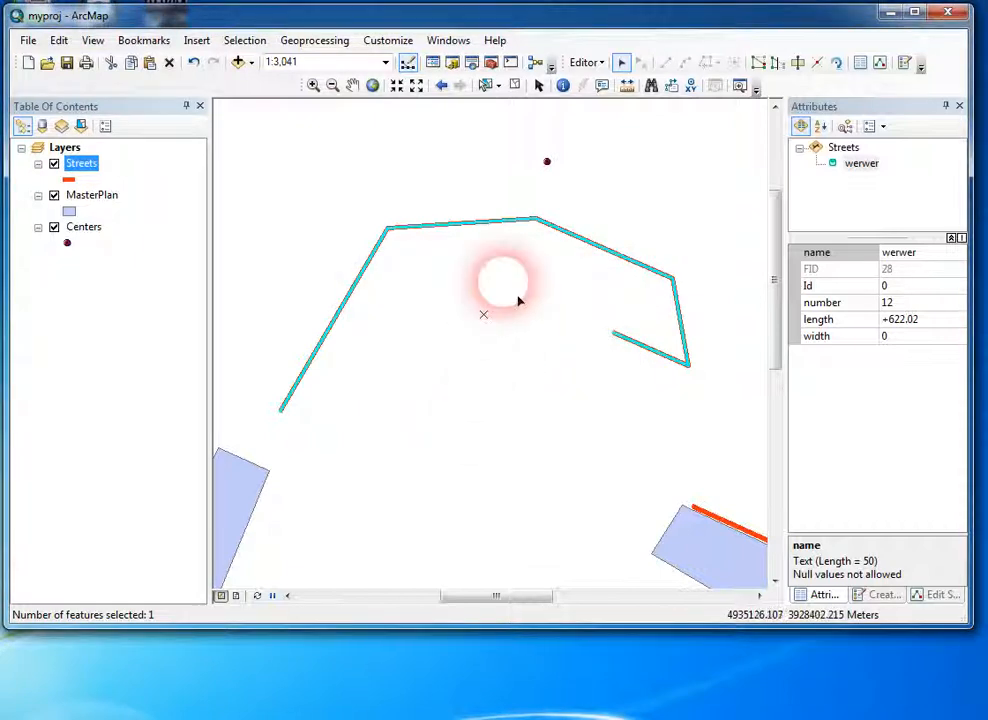
Step: Select the stacked werwer streets, check how many features are selected, and clear the selection
click(485, 238)
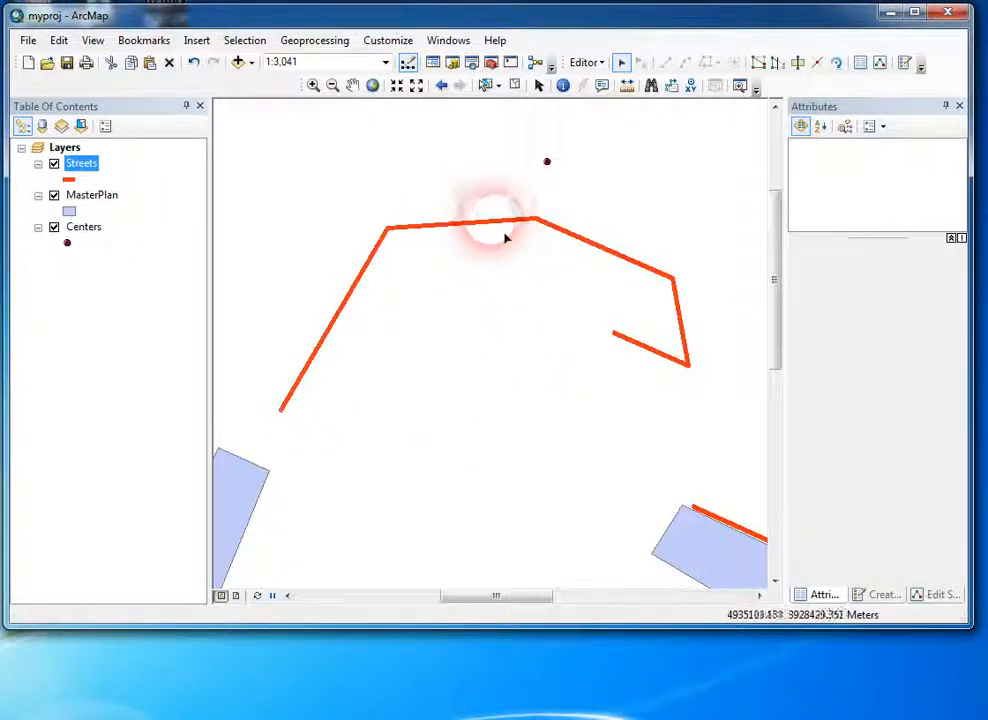
click(468, 226)
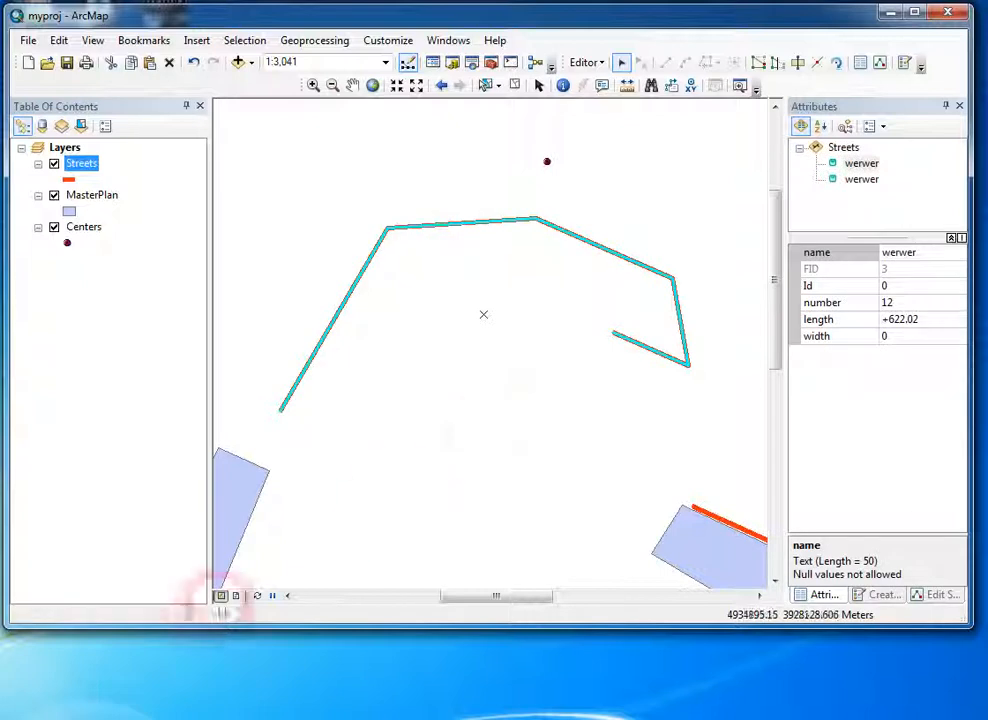
drag(439, 198, 490, 270)
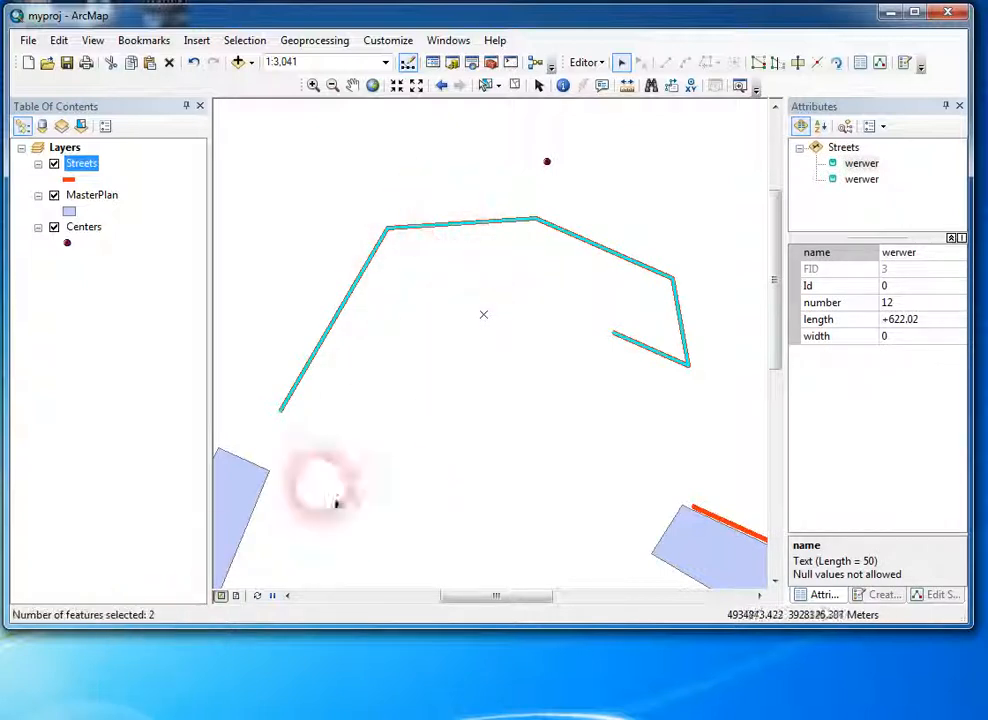
drag(472, 200, 506, 302)
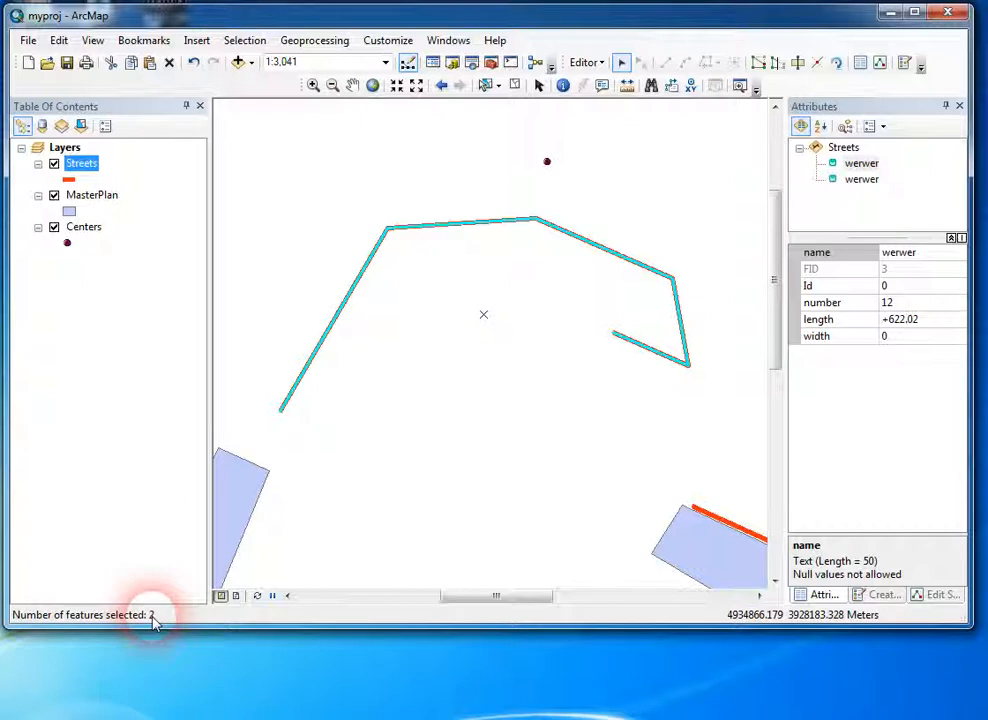
click(530, 381)
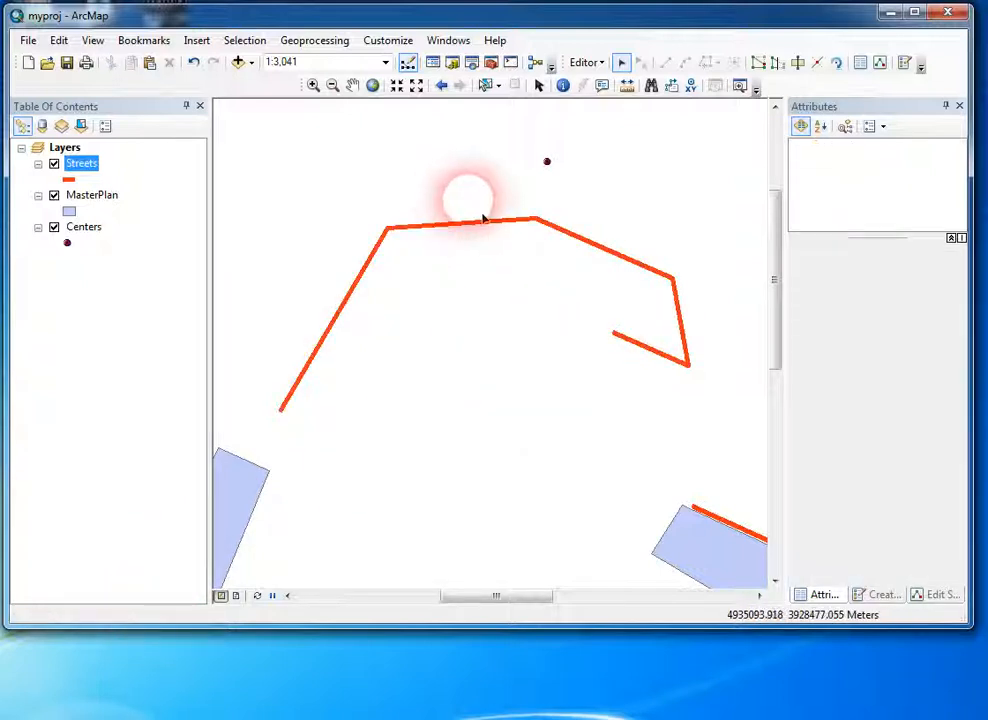
Step: Isolate the pasted street with FID 28 from the stacked pair and move it south of the original
drag(482, 216, 531, 286)
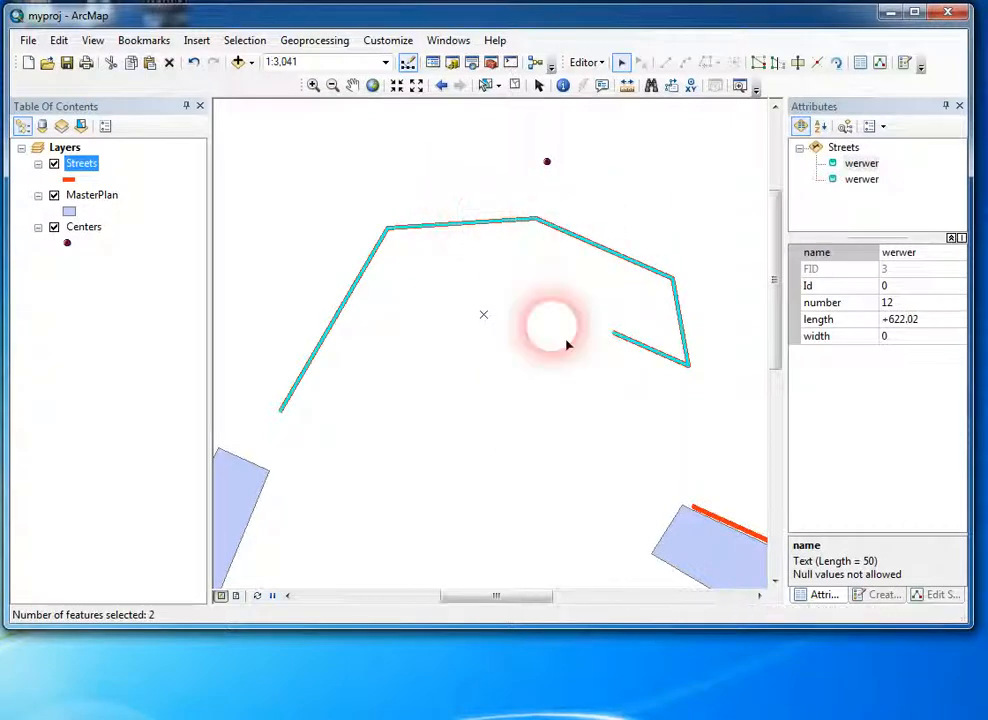
click(502, 240)
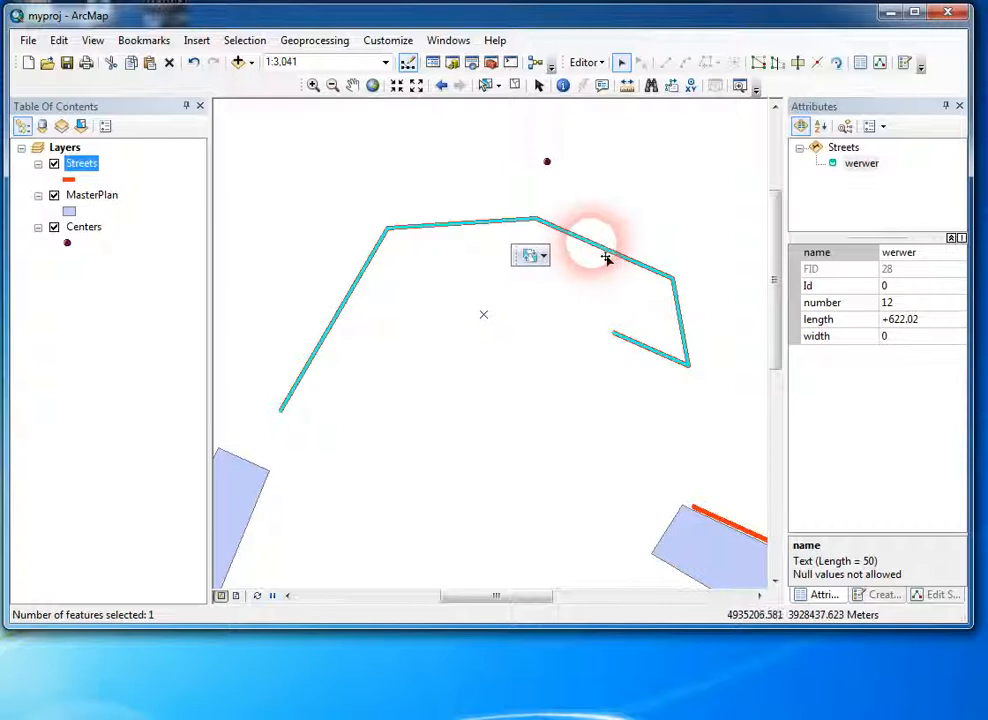
drag(611, 259, 601, 369)
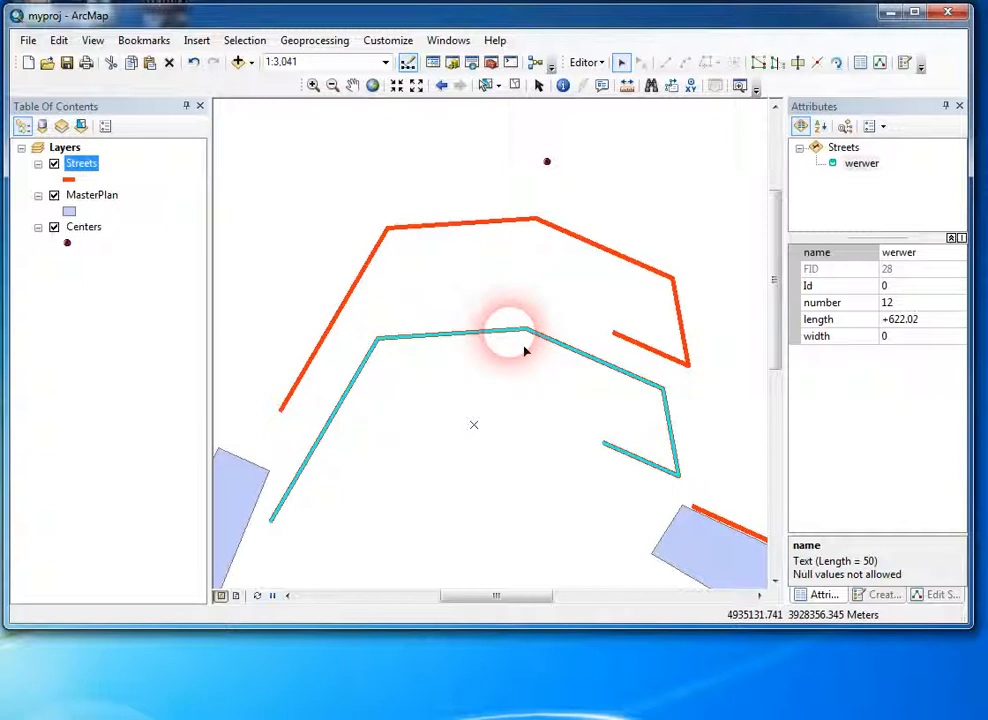
Step: Select the pasted and original werwer streets one at a time to compare their FIDs, and clear the selection
click(506, 314)
click(487, 331)
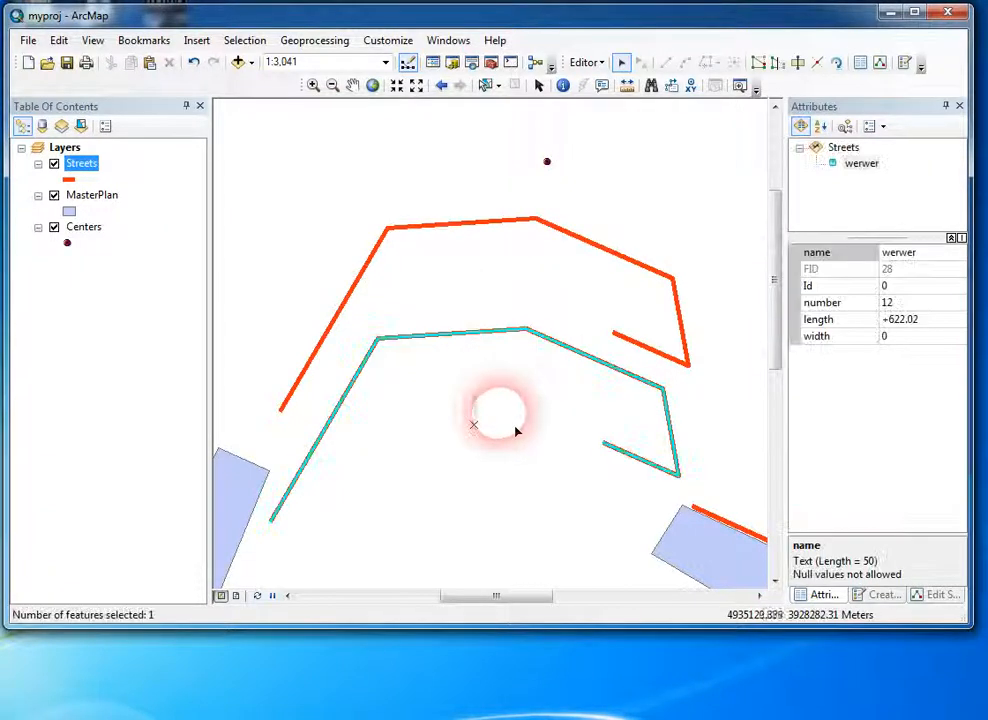
click(512, 432)
click(486, 330)
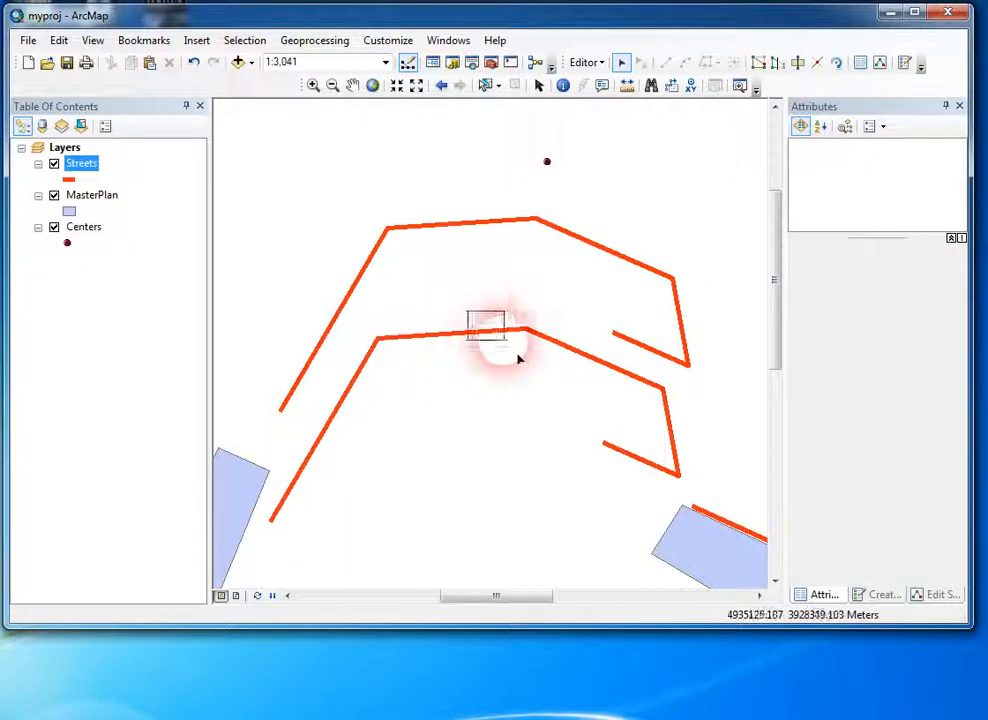
click(524, 234)
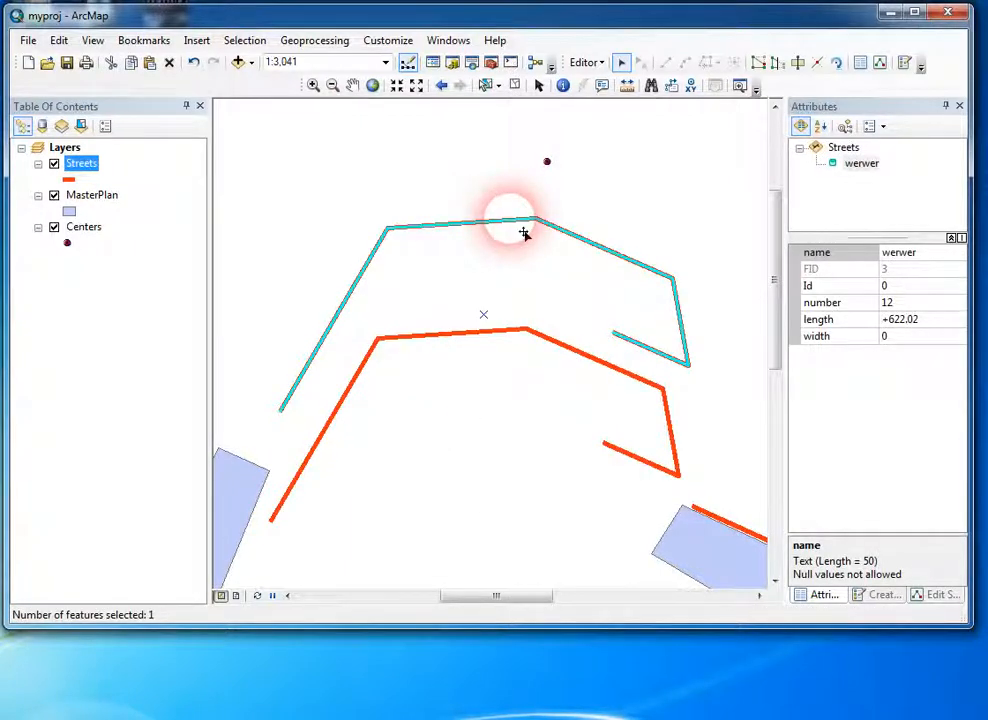
click(530, 285)
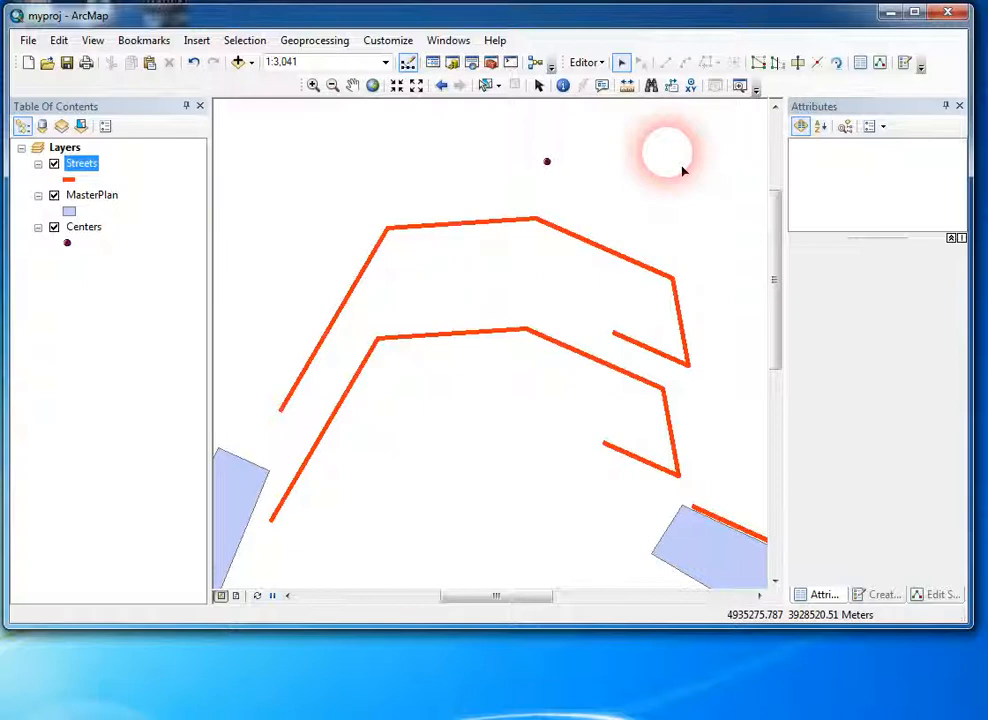
Step: Zoom to the extent of the Streets layer and list the layers by drawing order
right_click(72, 164)
click(133, 264)
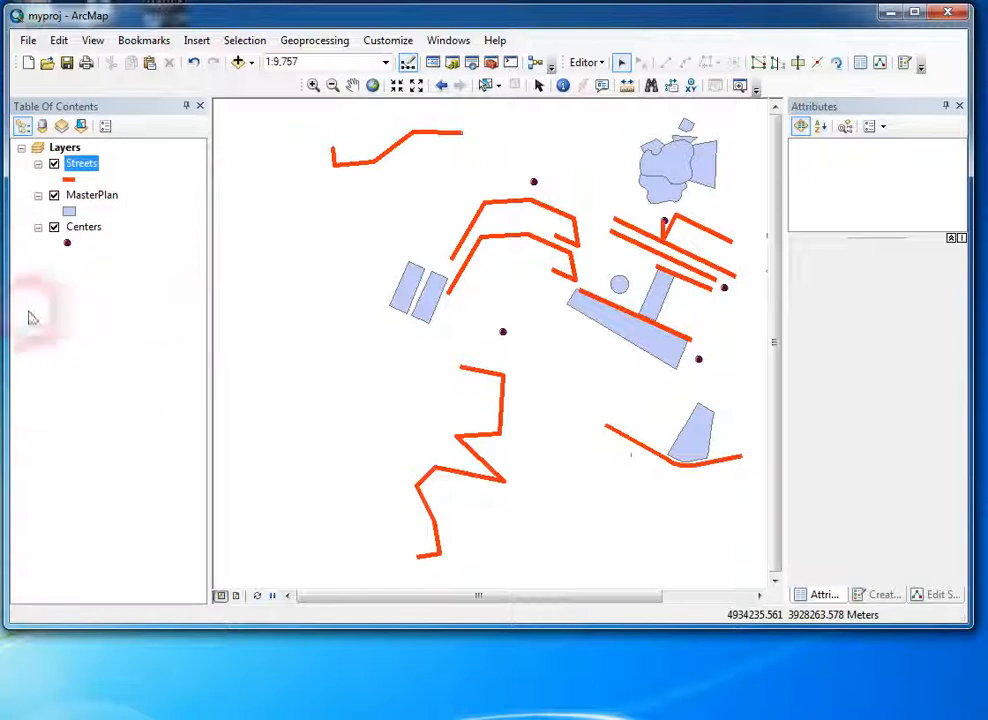
click(22, 130)
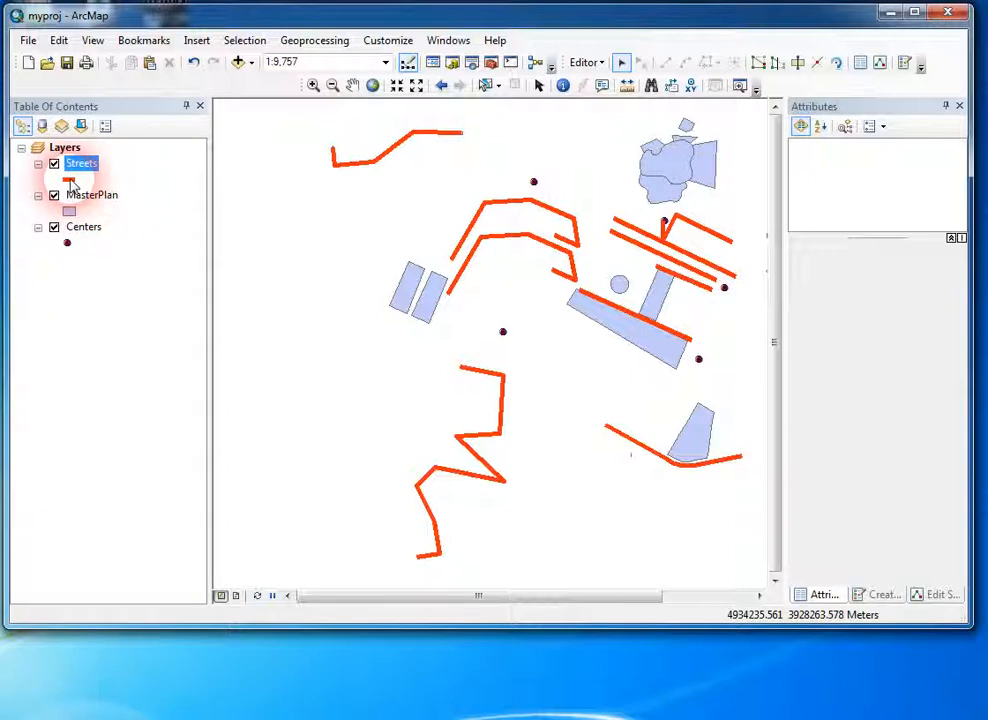
Step: Open the symbol settings of the Streets layer and close them without changing the symbol
click(71, 181)
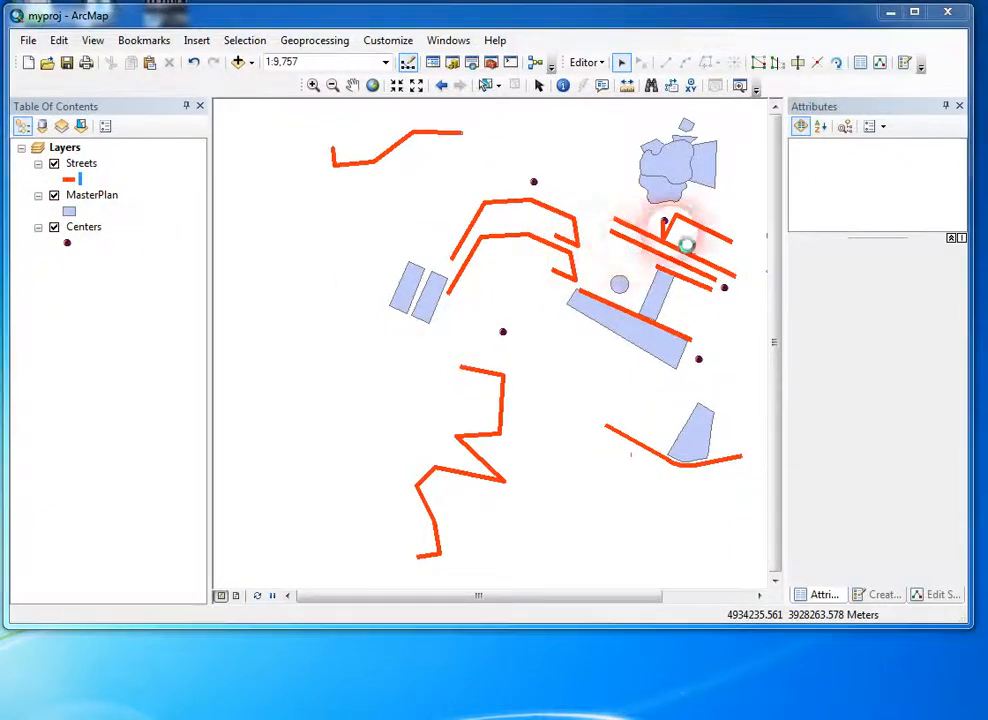
click(766, 126)
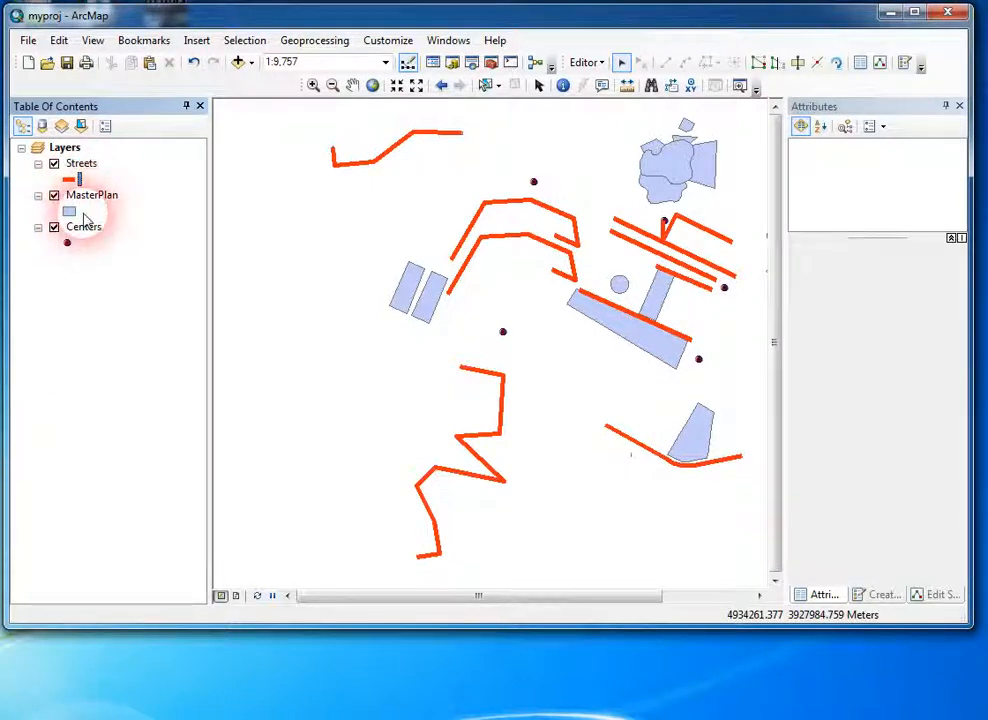
Step: Rename the Streets layer as mystreets
click(82, 165)
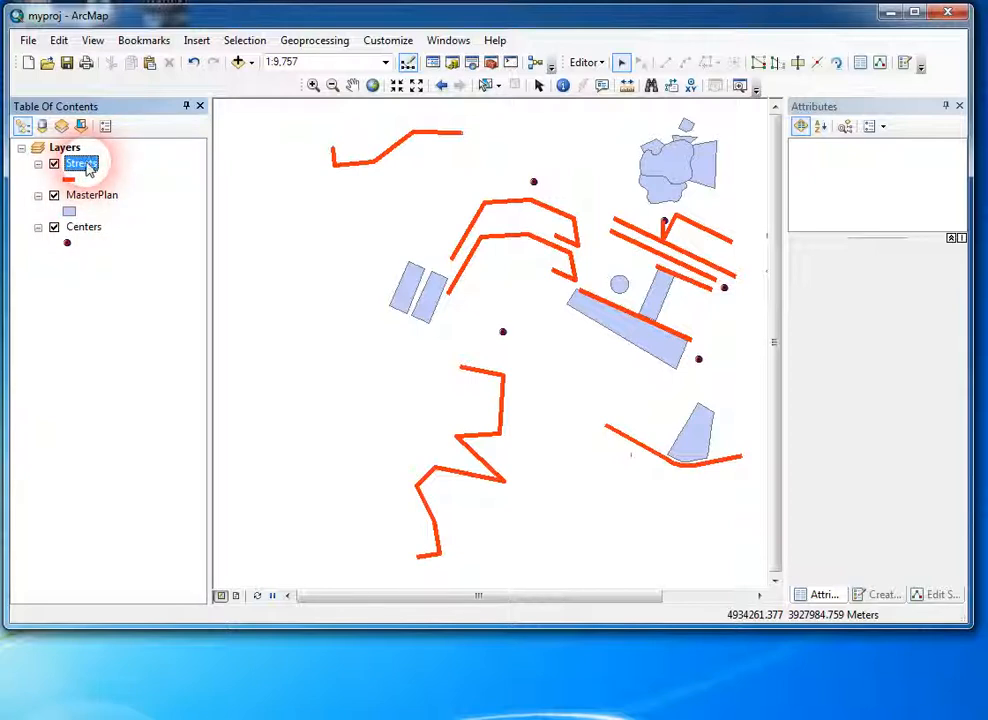
click(84, 165)
click(101, 165)
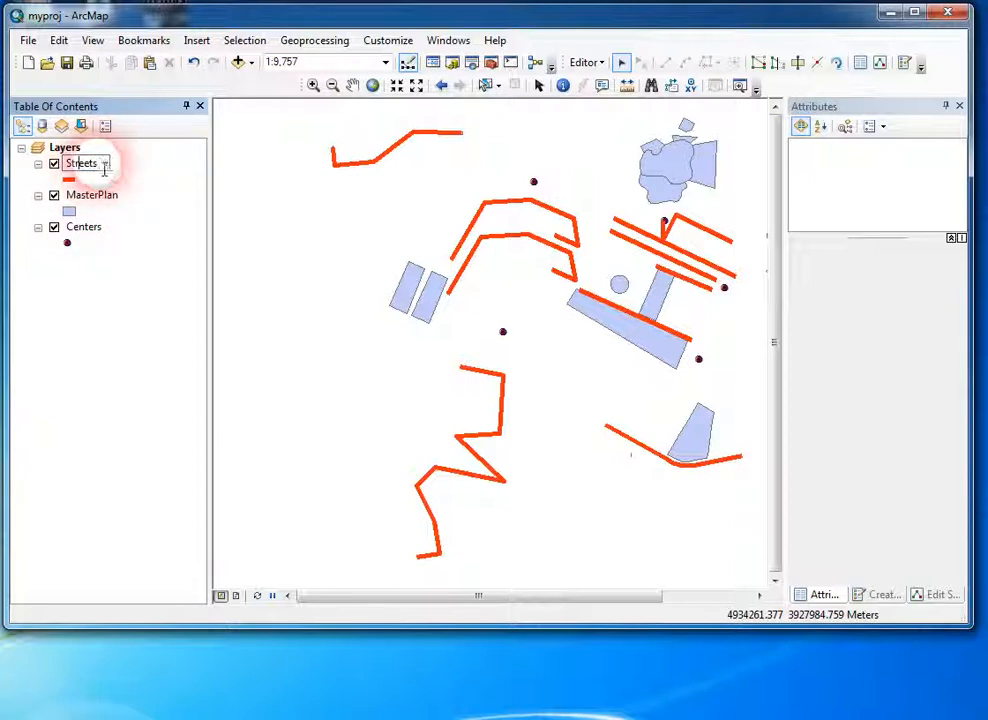
drag(102, 166, 65, 166)
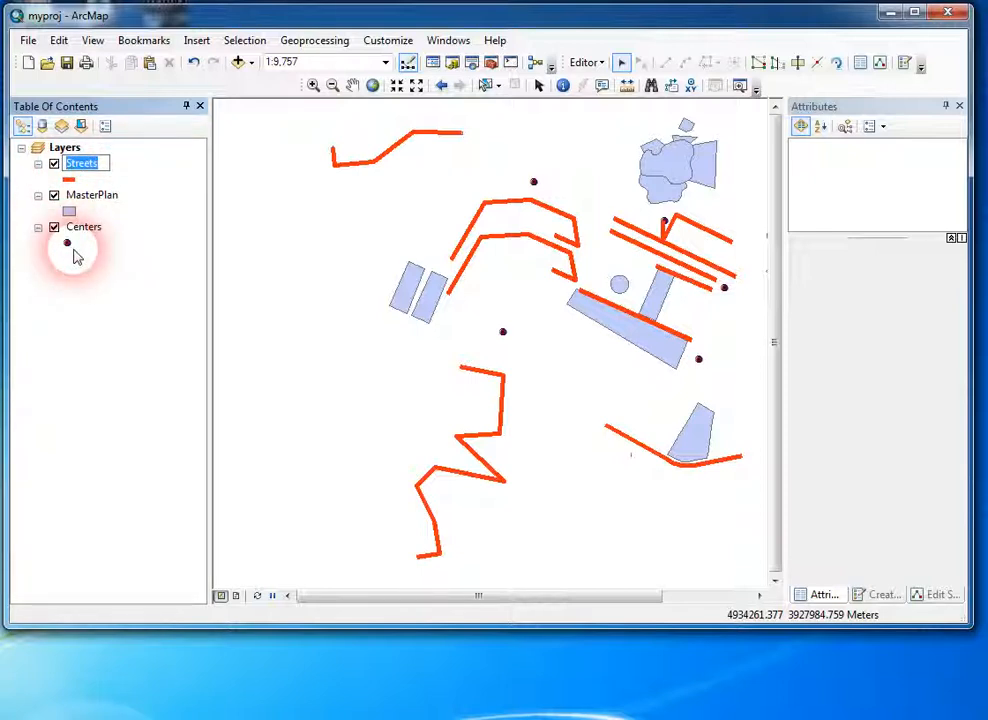
text(mt)
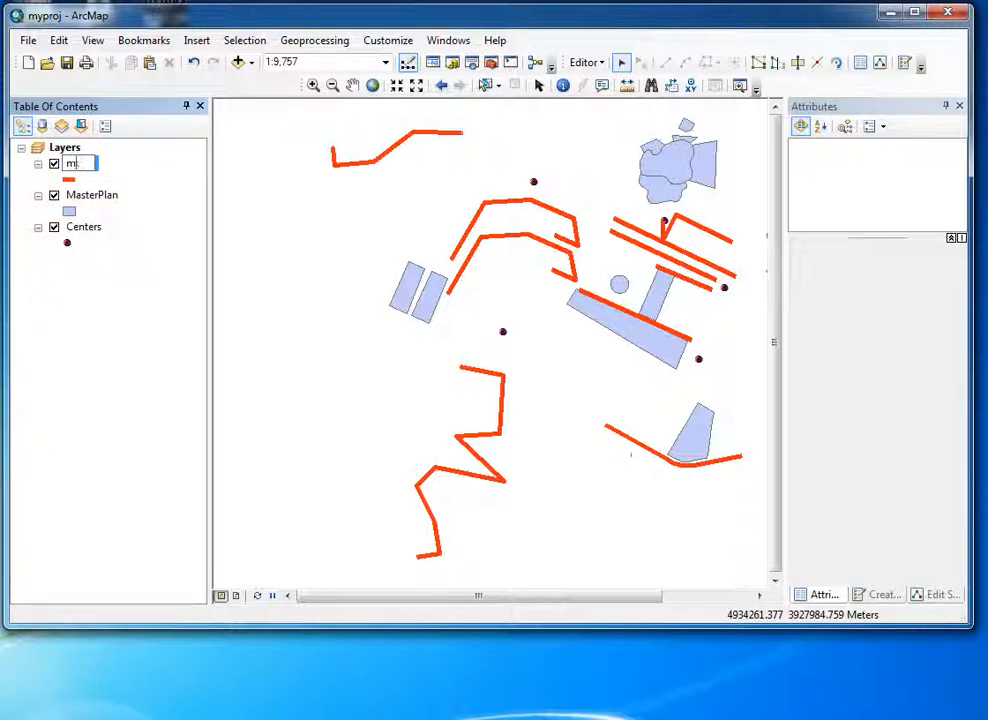
text(st)
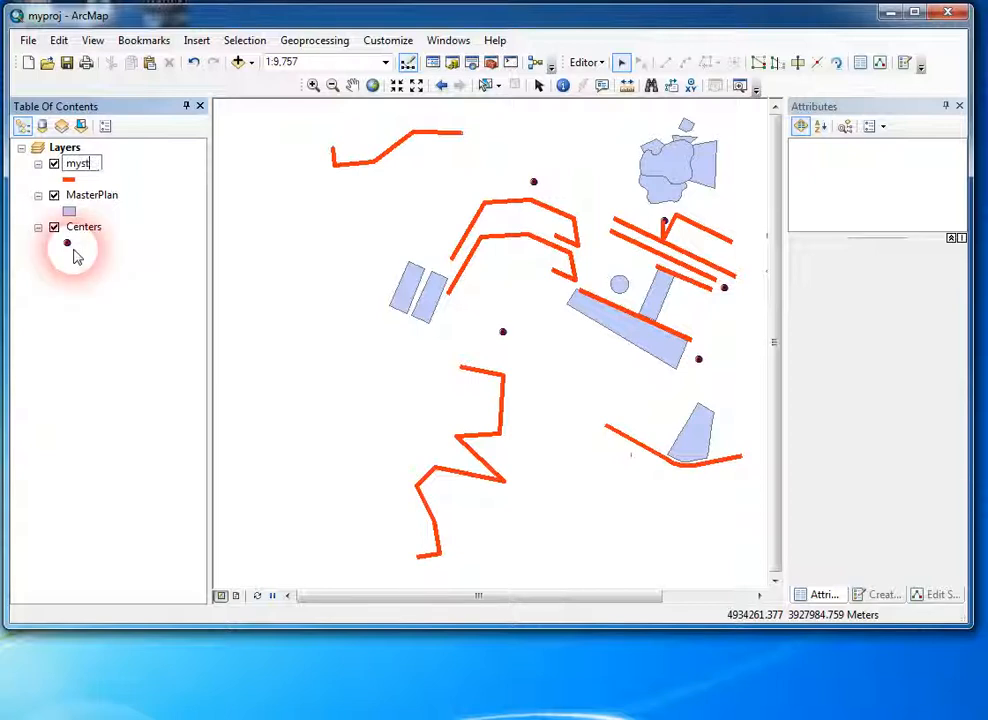
text(reets)
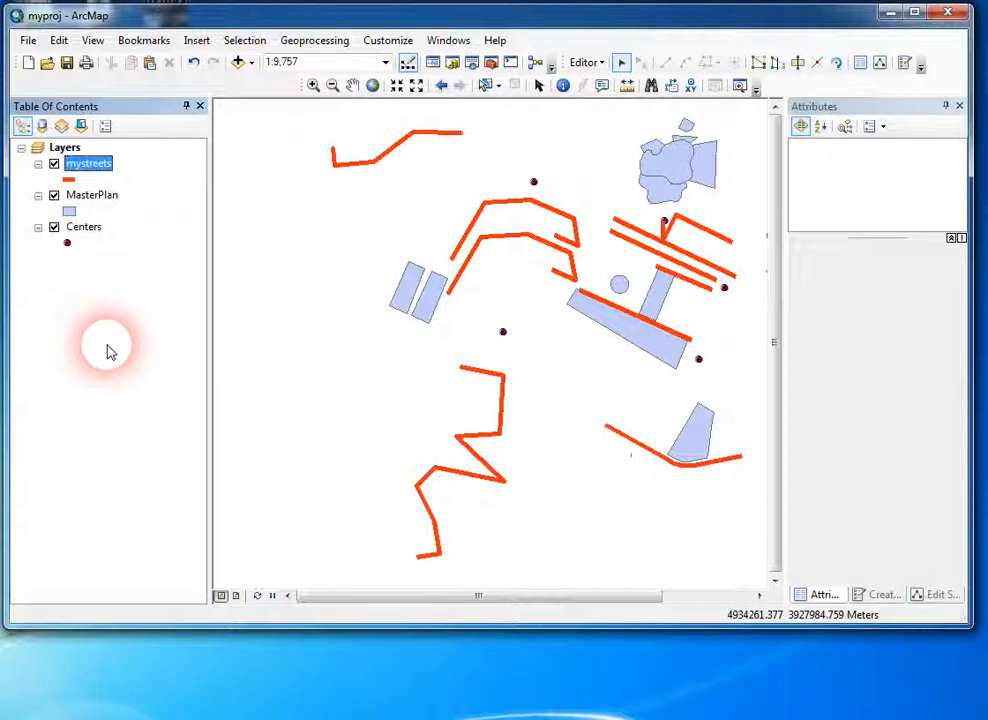
click(90, 168)
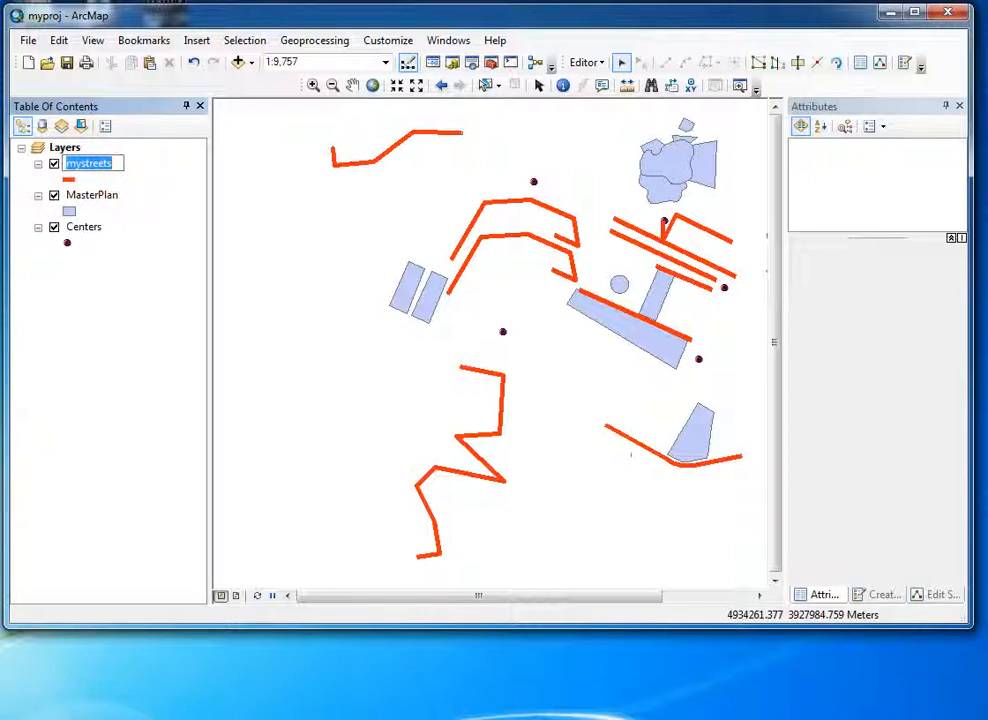
click(121, 165)
click(122, 293)
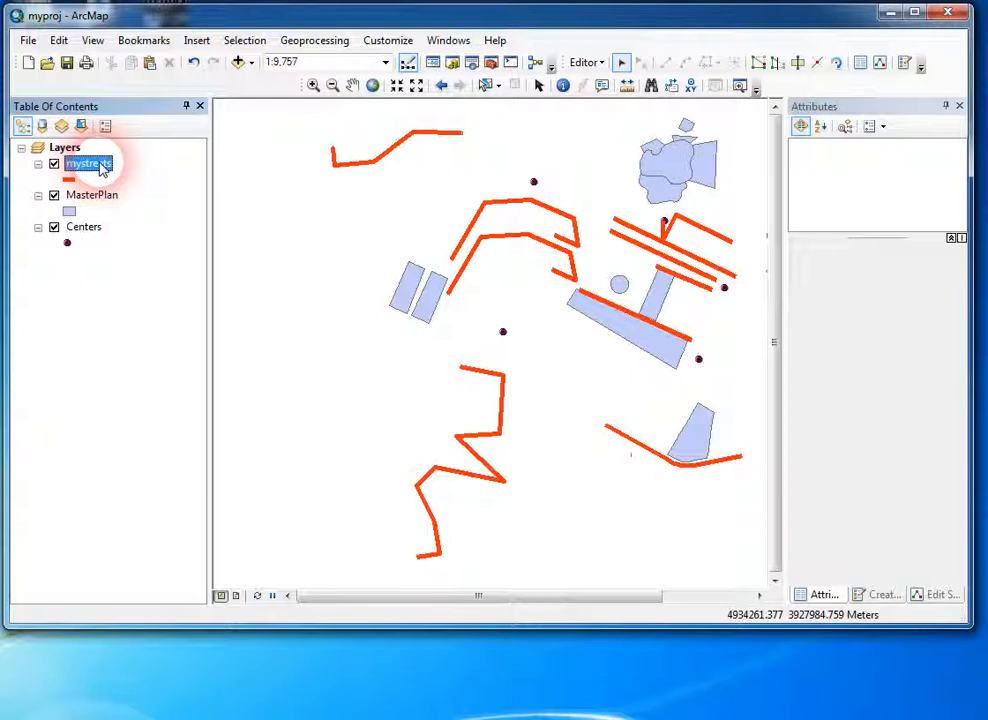
click(120, 318)
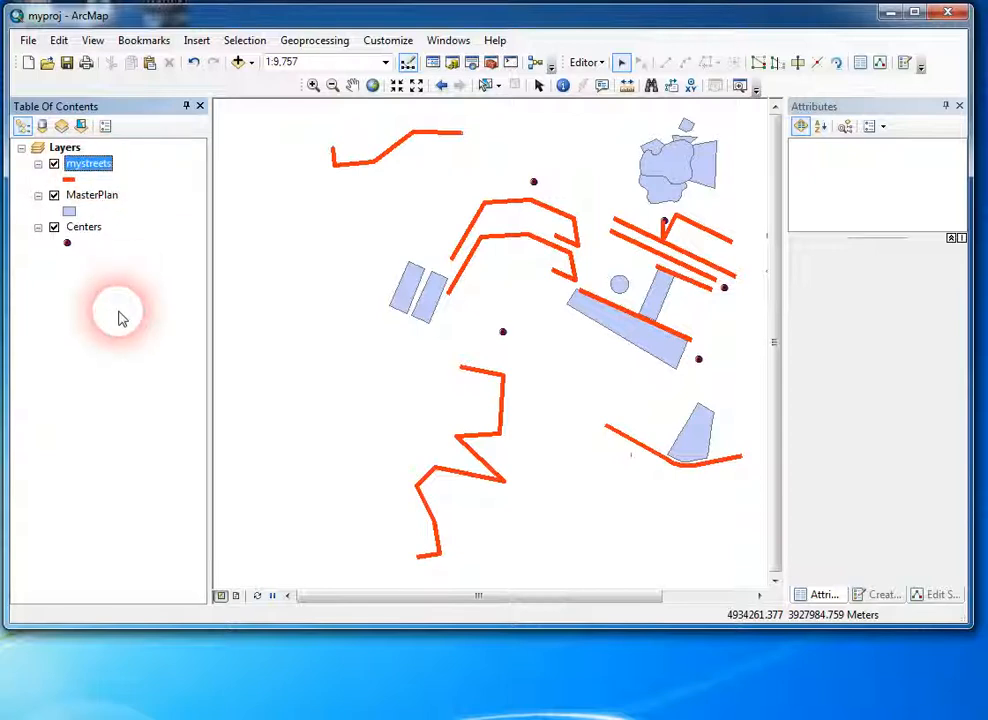
Step: Turn off the MasterPlan layer and list the layers by visibility
click(65, 160)
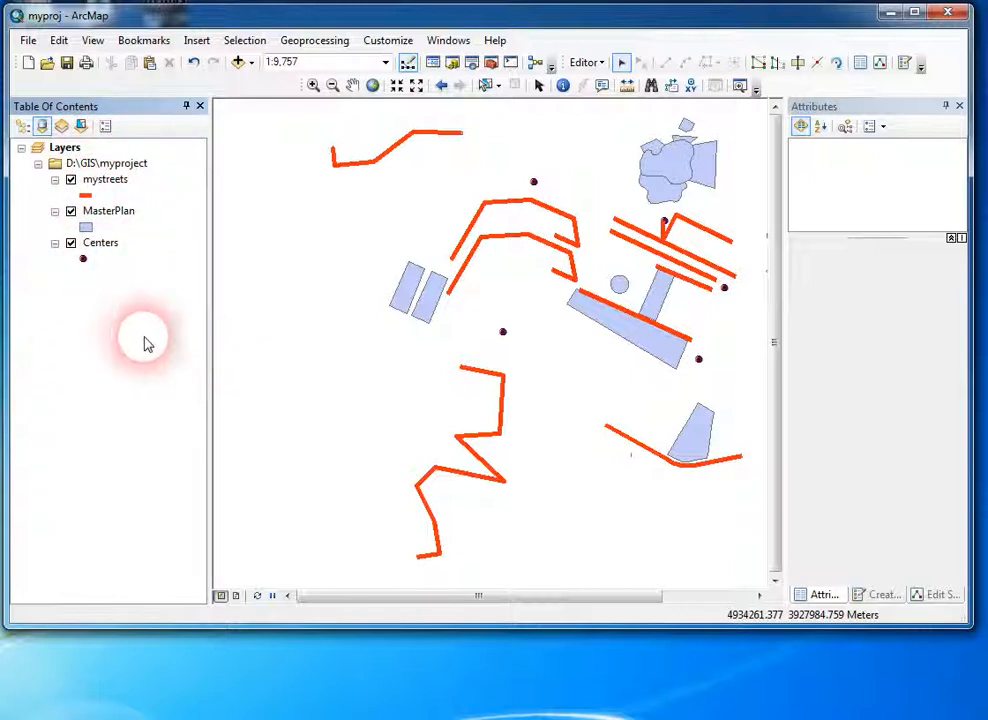
click(62, 127)
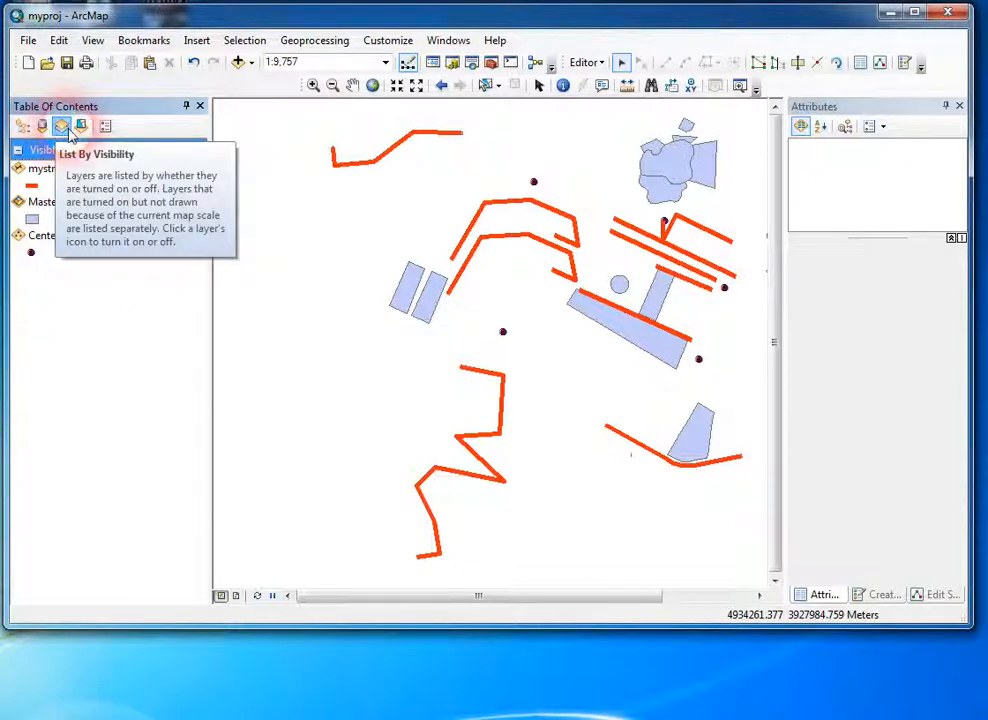
click(22, 126)
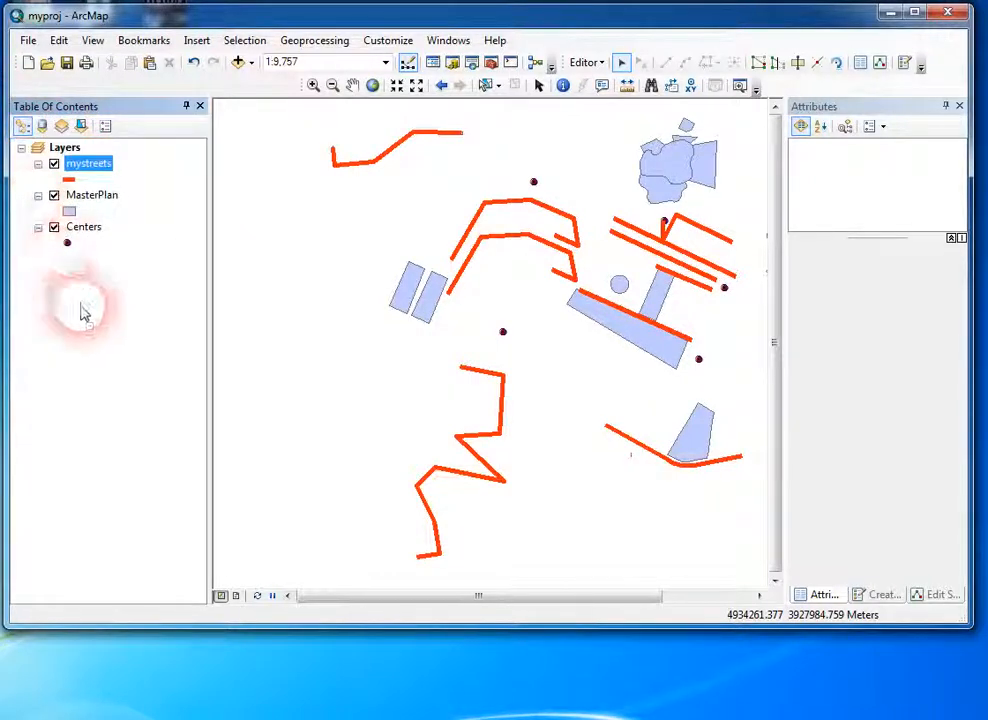
click(54, 195)
click(62, 126)
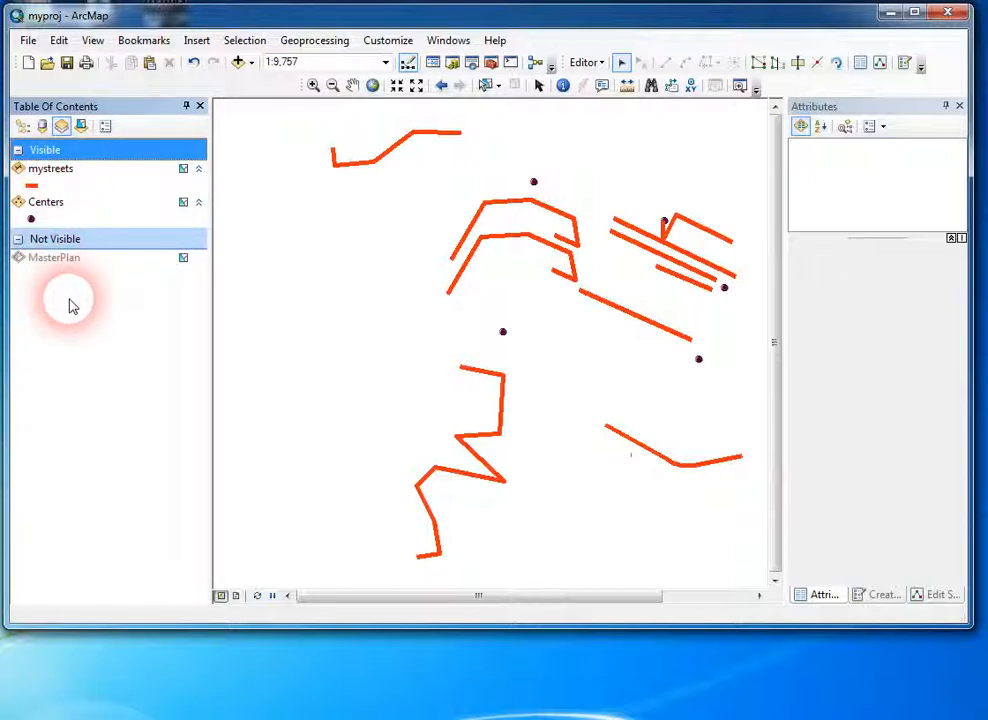
Step: Box-select the two werwer streets while mystreets is selectable, and clear the selection
click(60, 172)
click(60, 203)
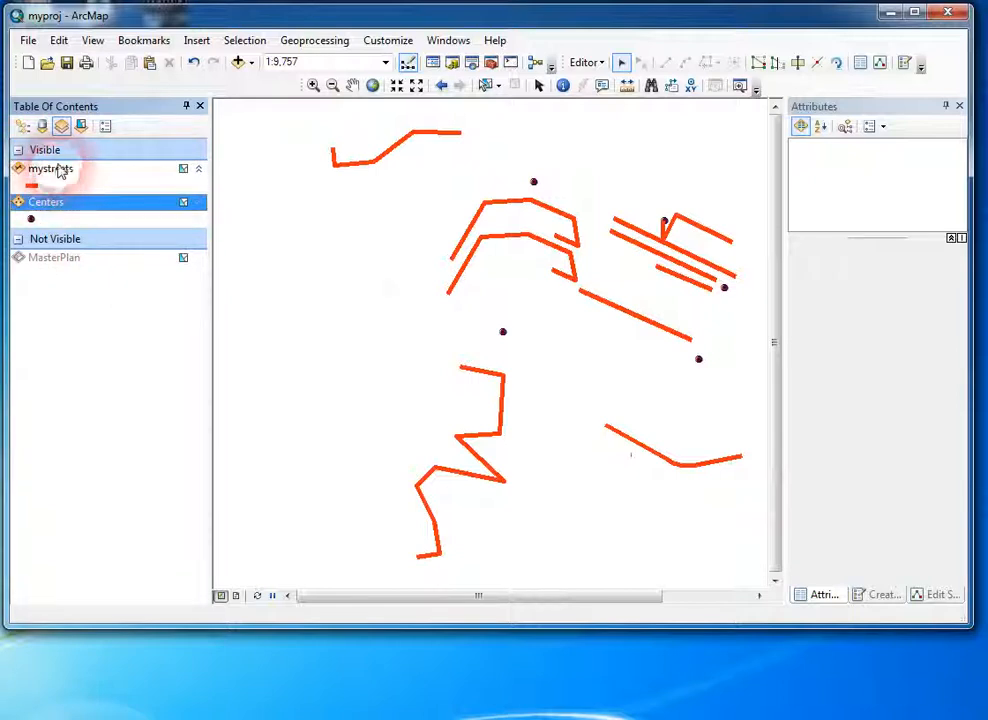
click(60, 171)
click(459, 212)
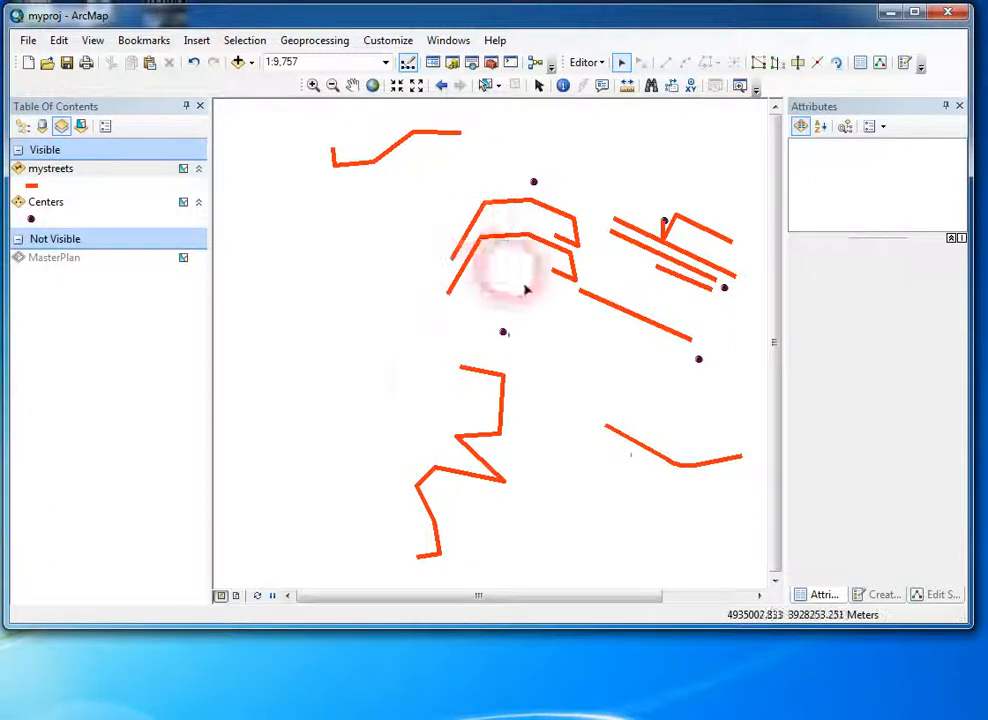
drag(526, 290, 530, 295)
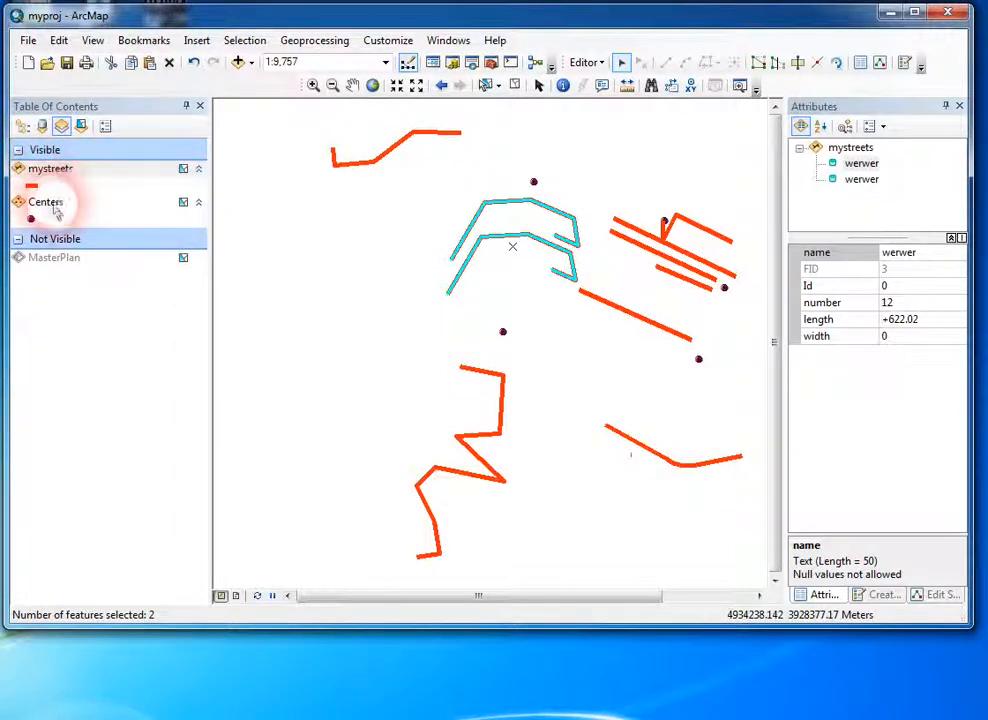
click(548, 195)
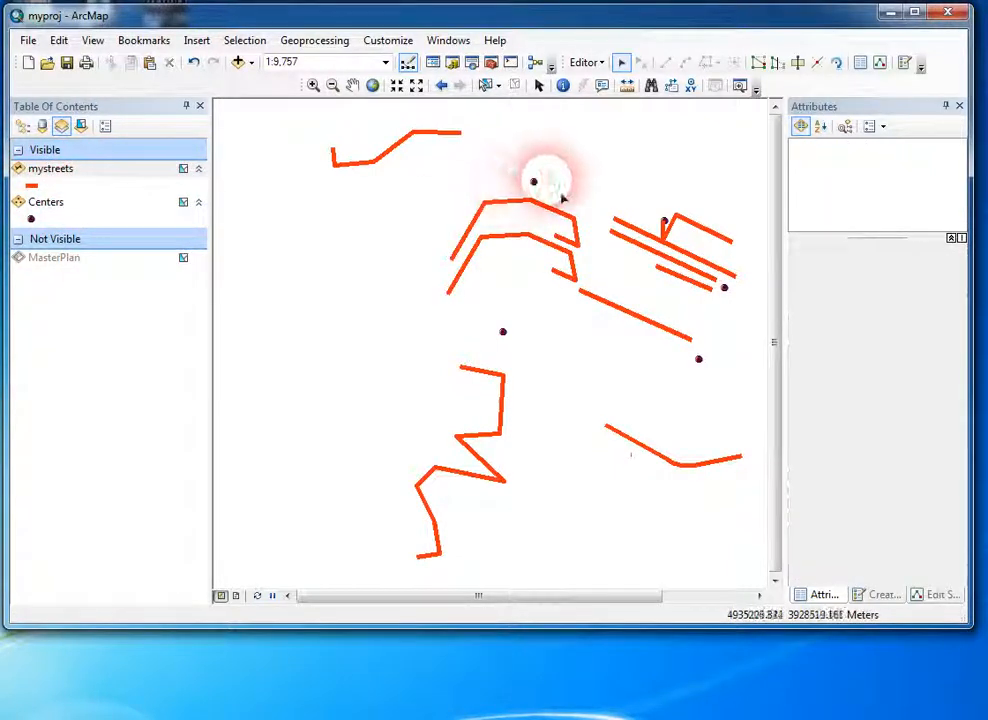
click(534, 182)
click(408, 272)
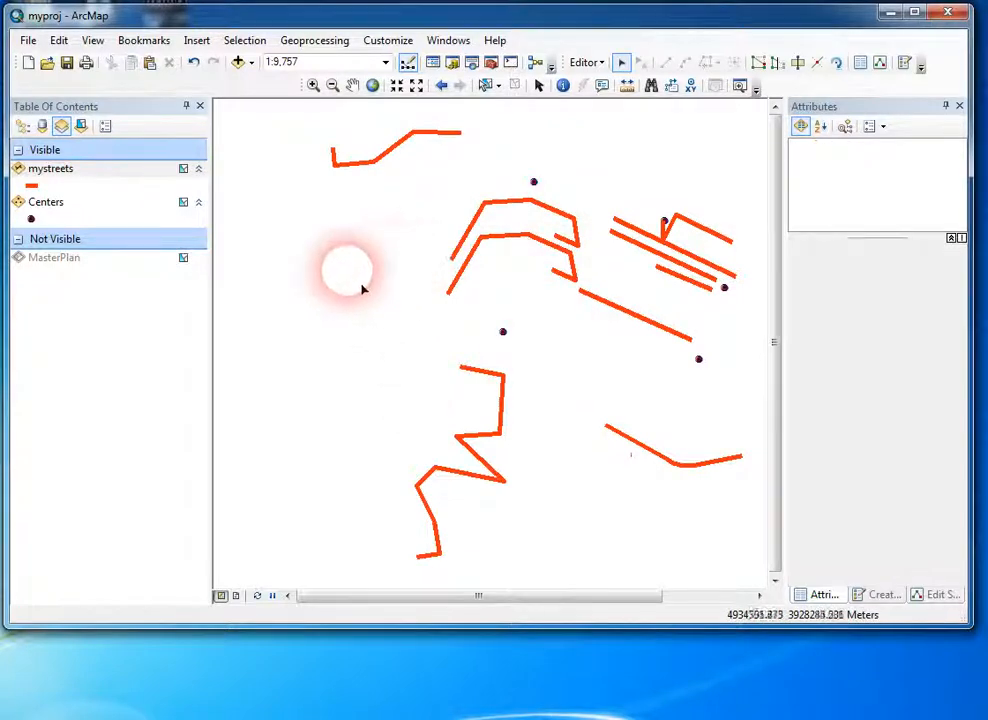
Step: Make the mystreets layer unselectable and test box selections over the werwer streets and the Centers point just north of them
click(184, 170)
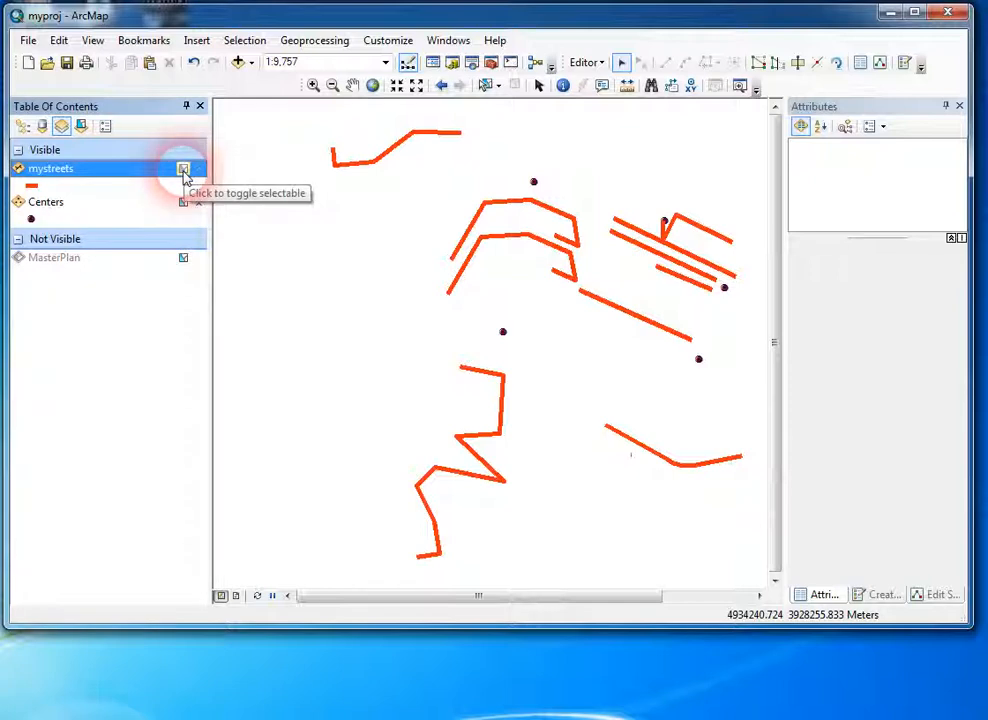
drag(438, 184, 484, 280)
drag(447, 200, 504, 264)
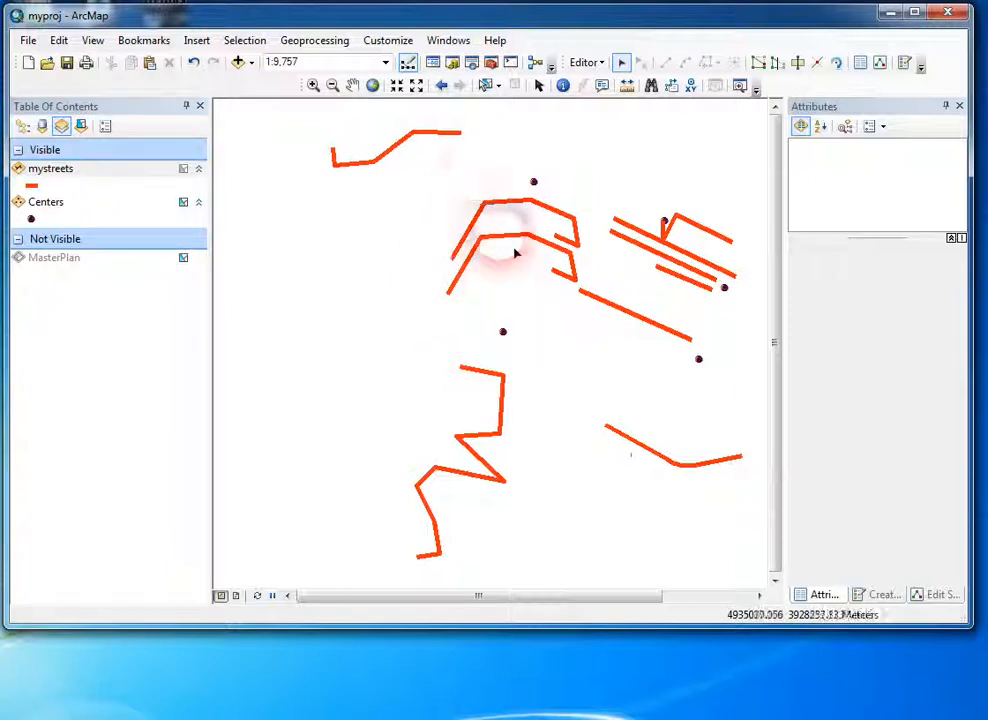
drag(478, 161, 558, 226)
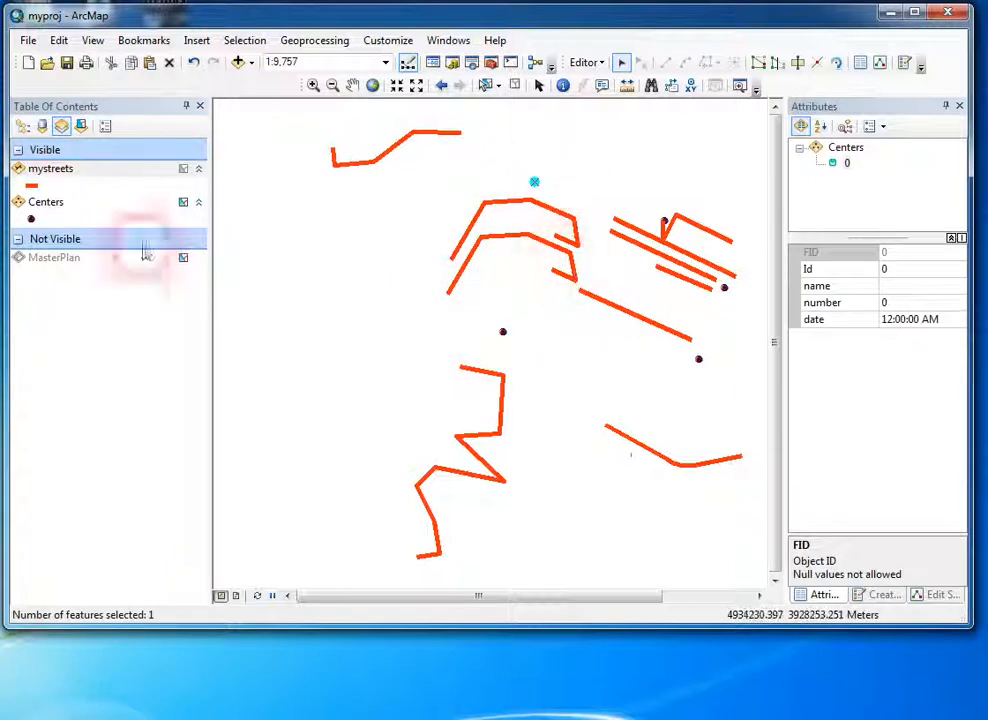
Step: Make the mystreets layer selectable again, test it by box-selecting the two werwer streets, and clear the selection
click(184, 170)
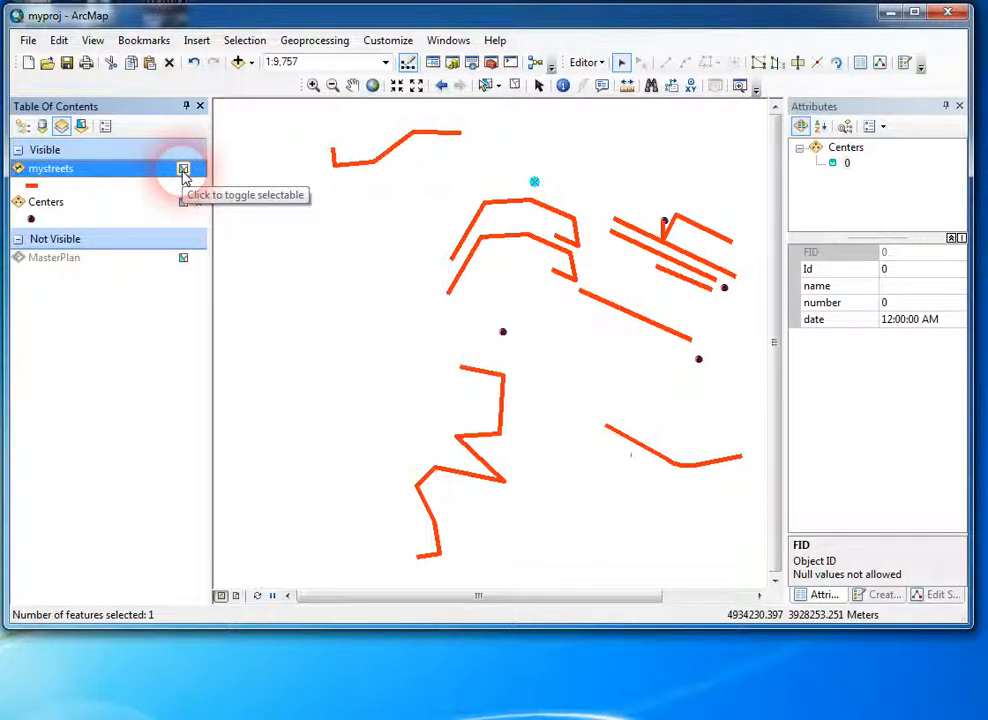
drag(440, 214, 520, 295)
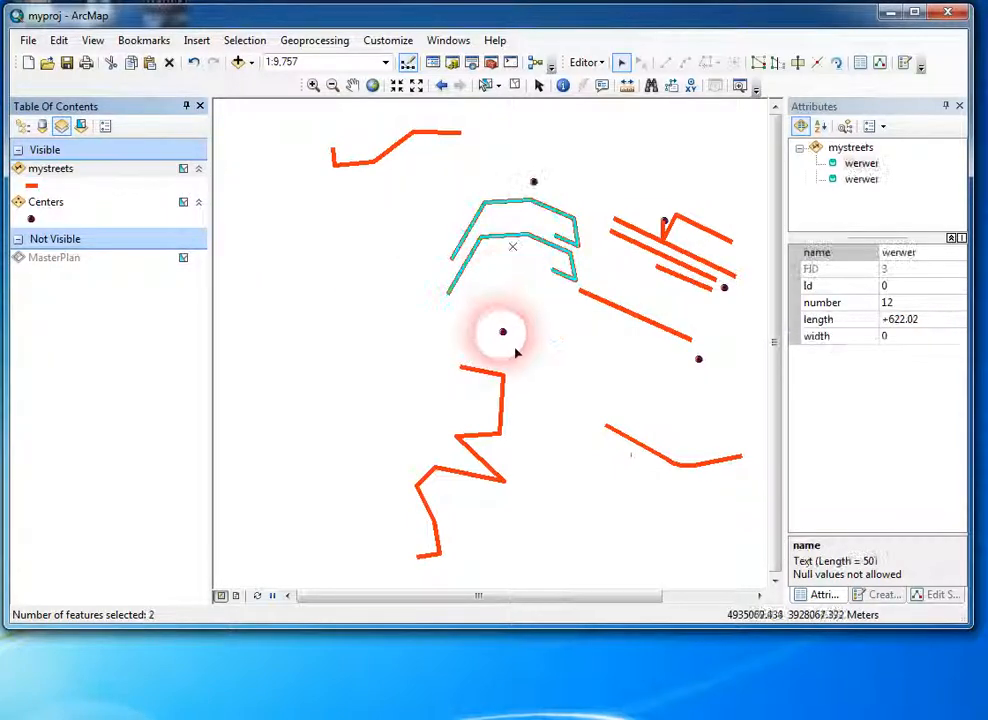
click(345, 382)
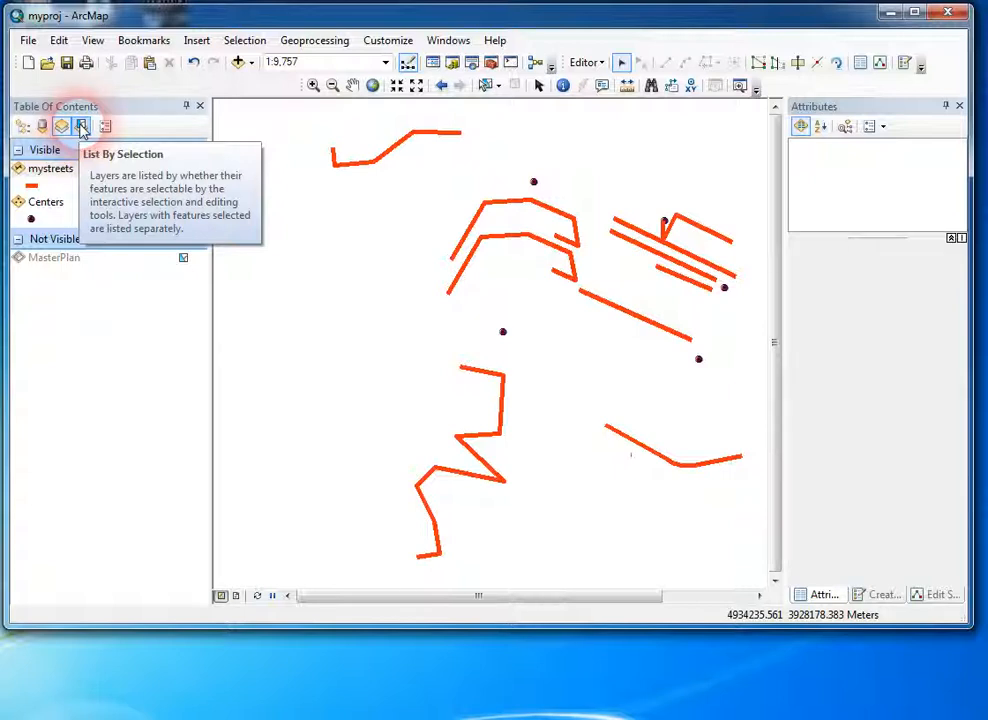
Step: List the layers by selection, box-select the two werwer streets, and clear the selection of the mystreets layer
click(82, 127)
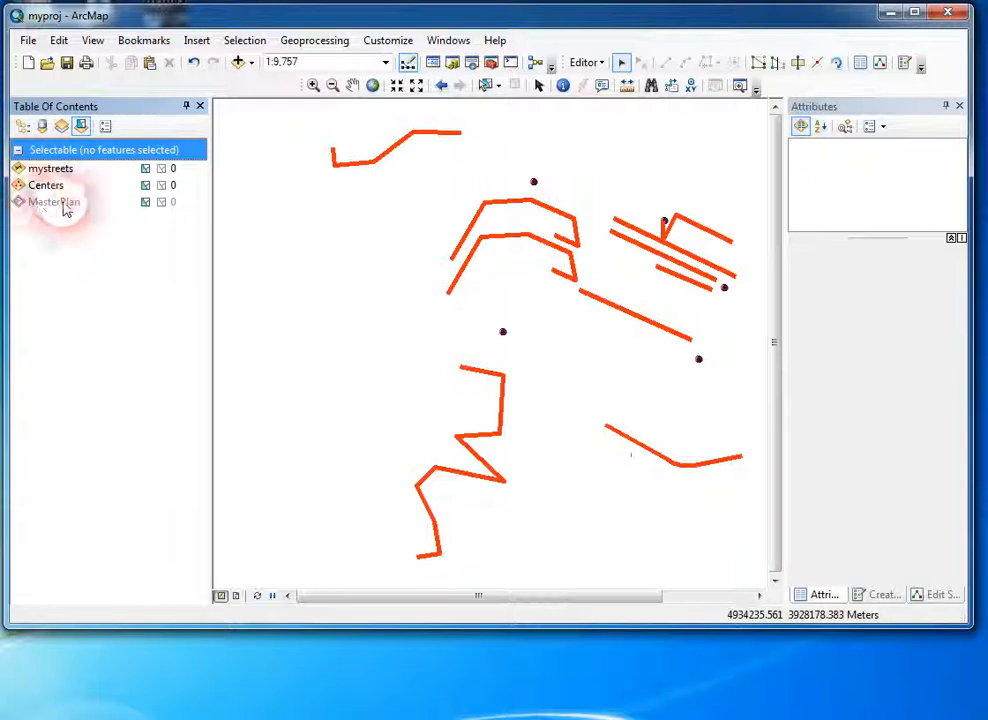
click(50, 204)
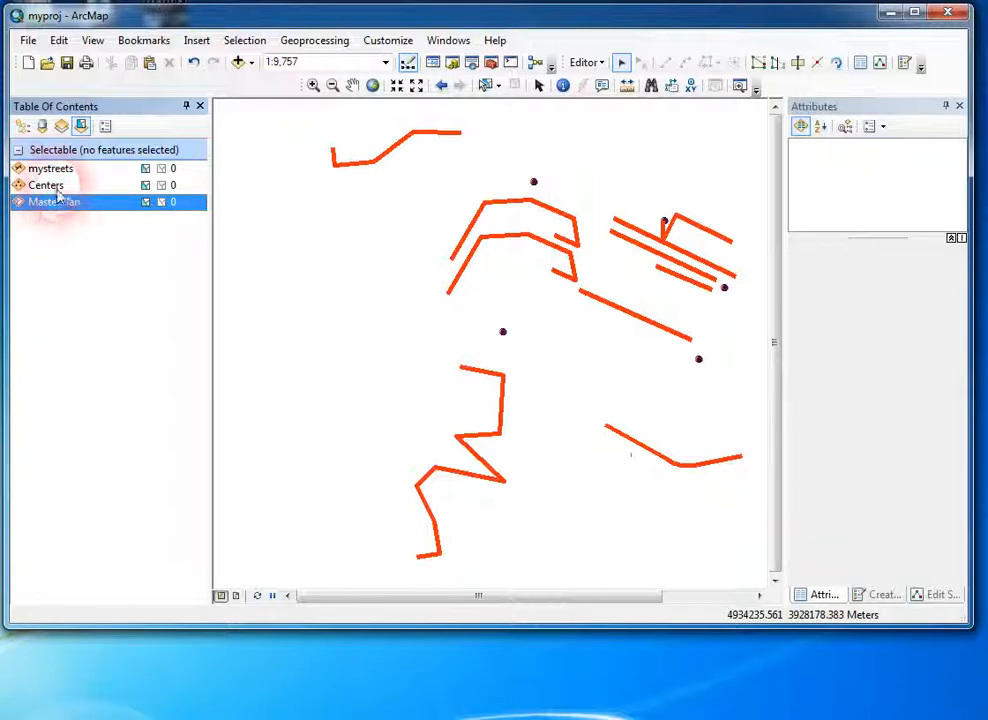
click(54, 189)
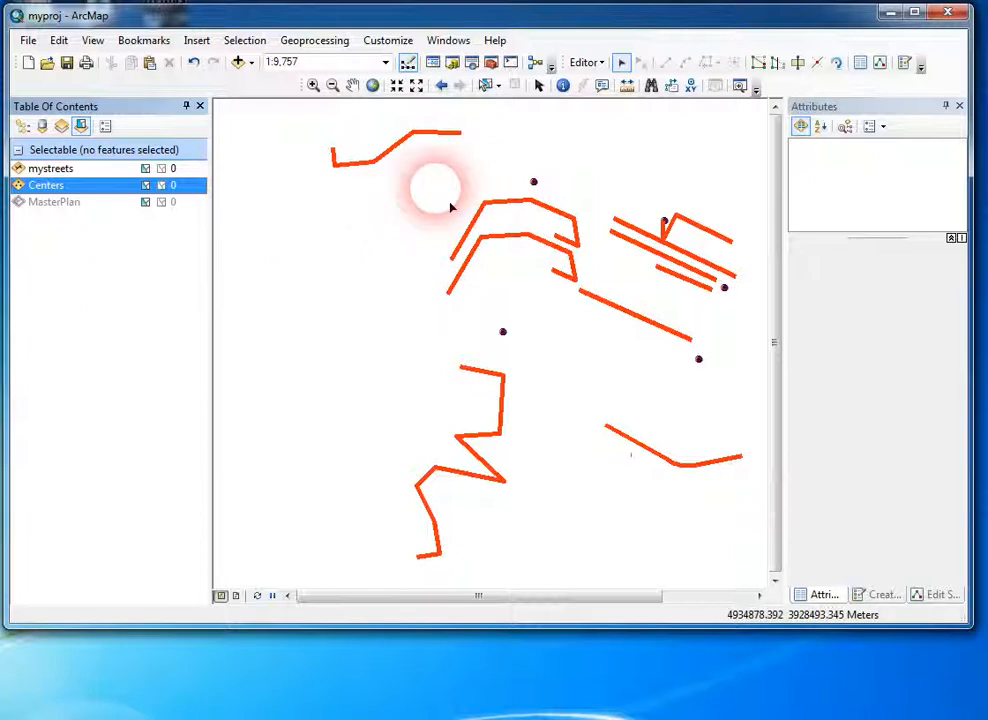
drag(436, 187, 516, 285)
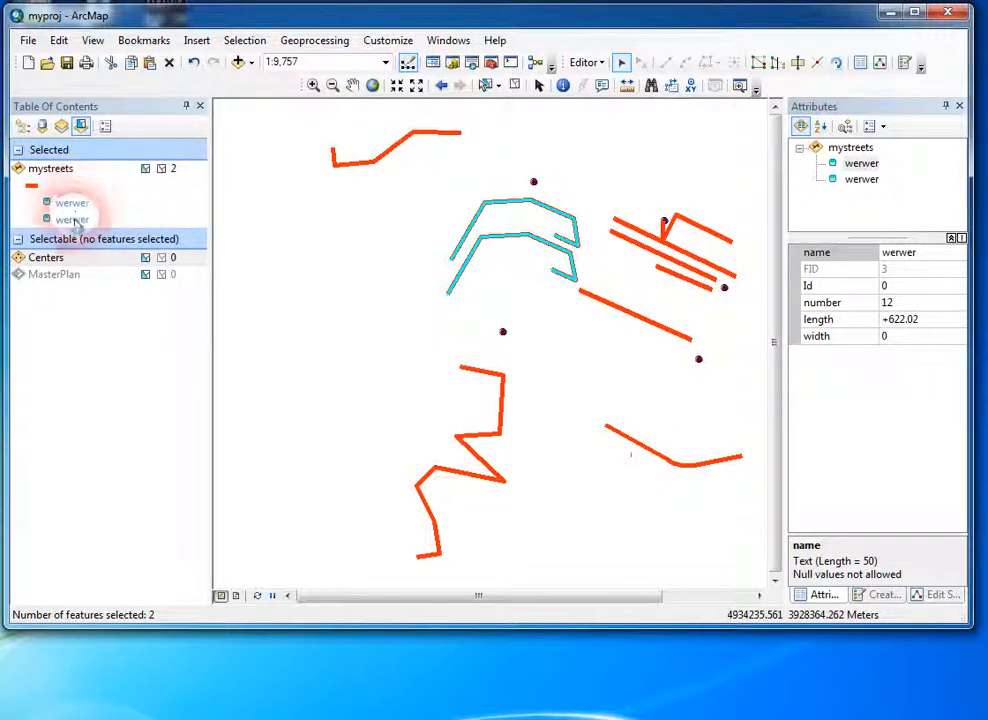
click(162, 170)
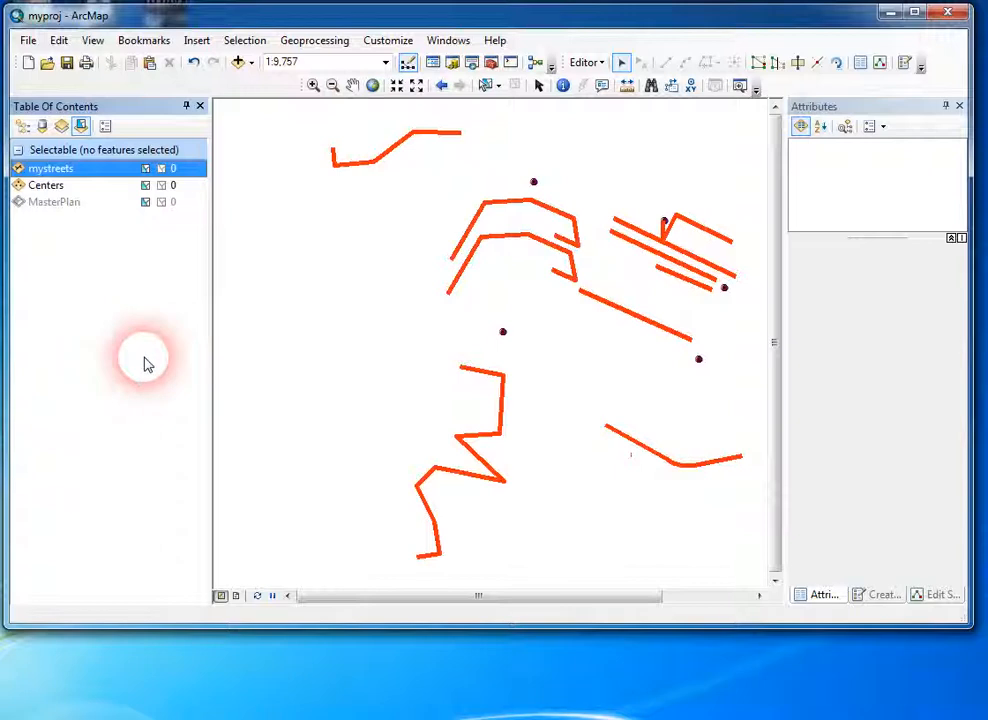
Step: Box-select most streets together with the Centers points, and clear the selection of the Centers and mystreets layers one at a time
drag(450, 160, 767, 404)
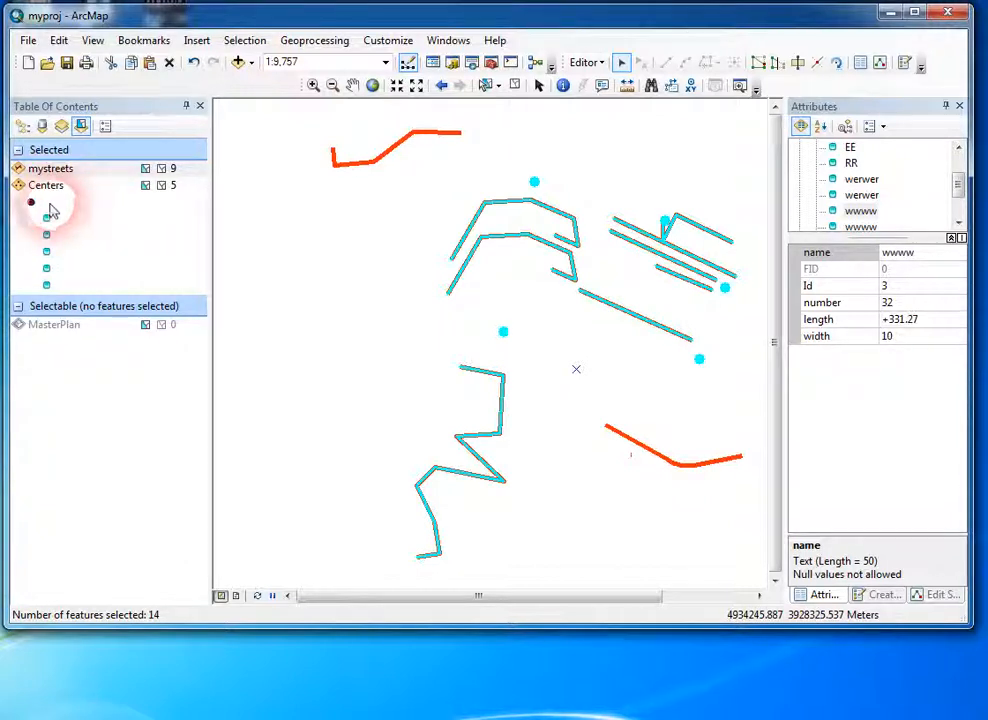
click(163, 187)
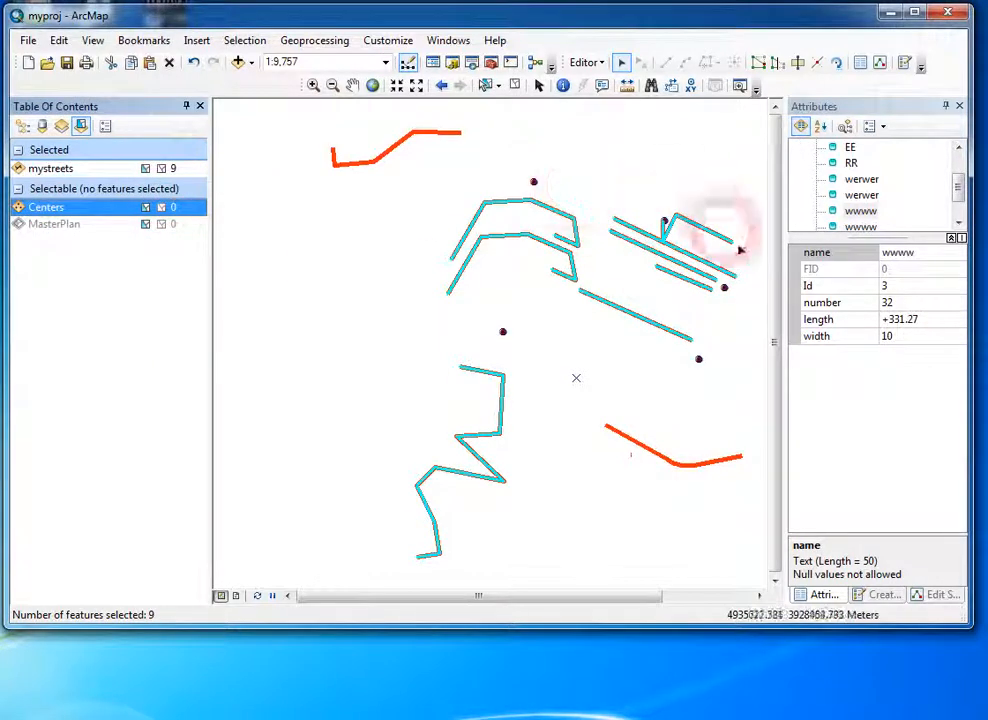
click(162, 170)
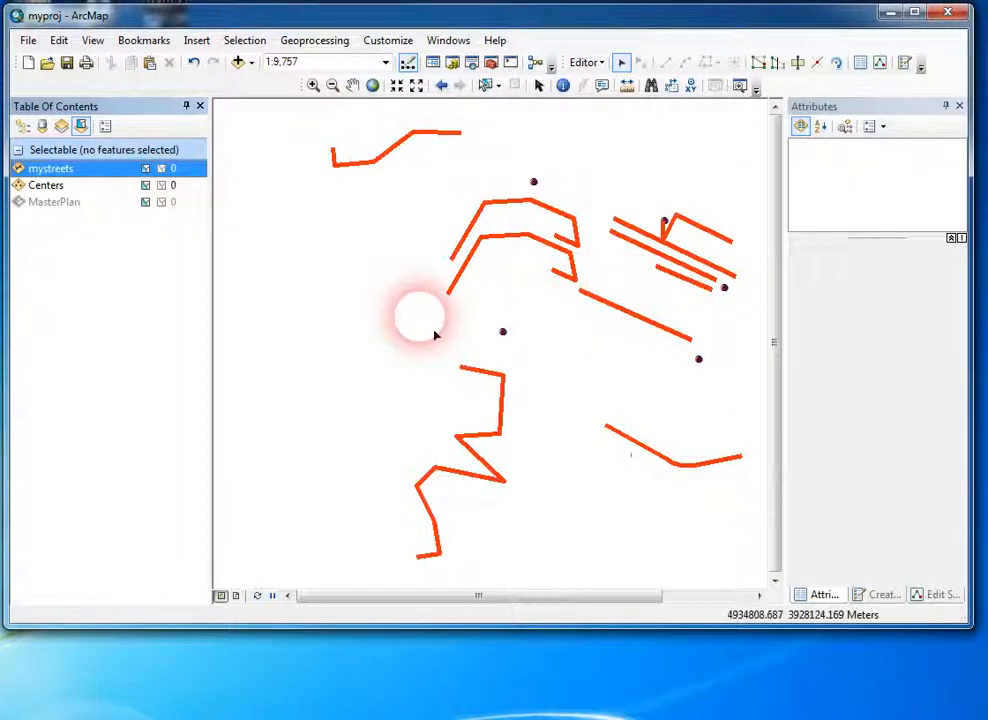
Step: Turn the MasterPlan layer back on and list the layers by selection
click(22, 126)
click(54, 195)
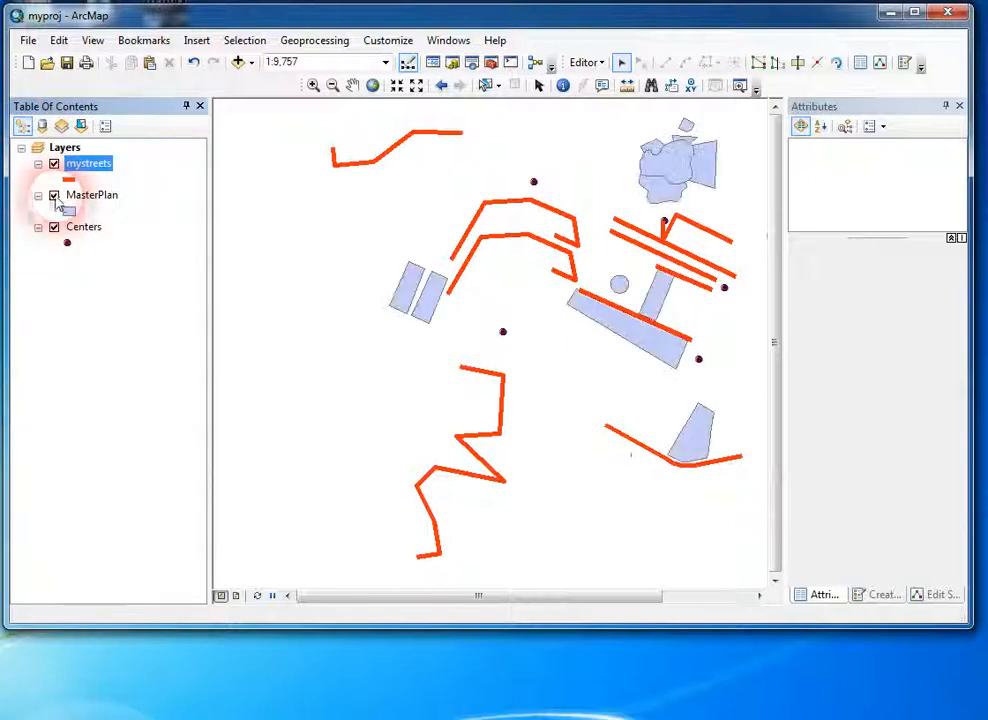
click(81, 127)
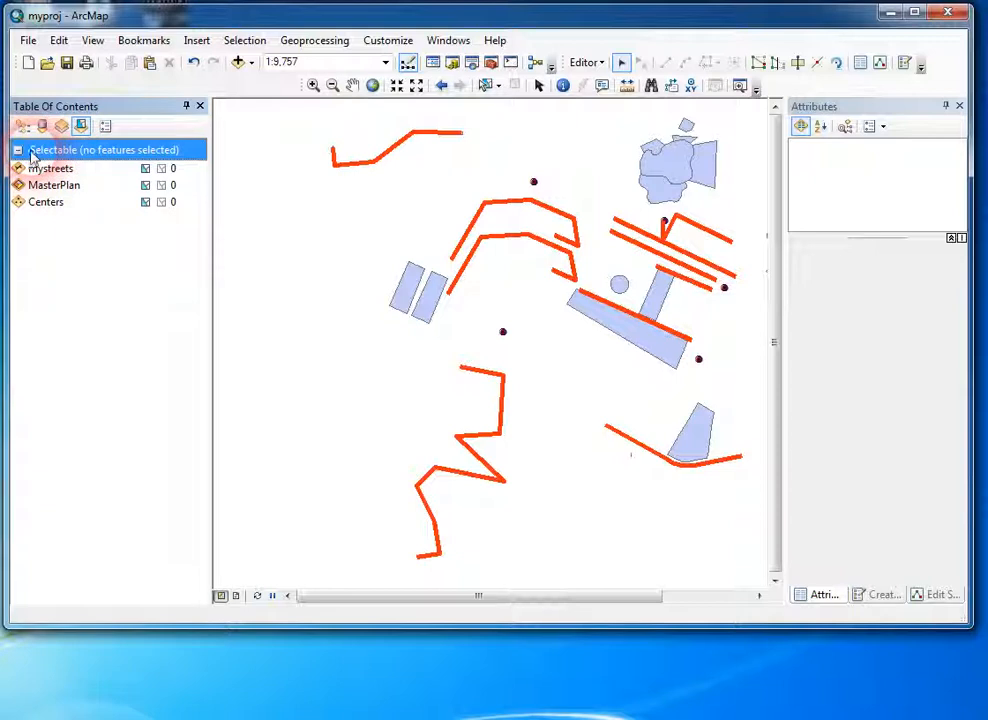
click(116, 243)
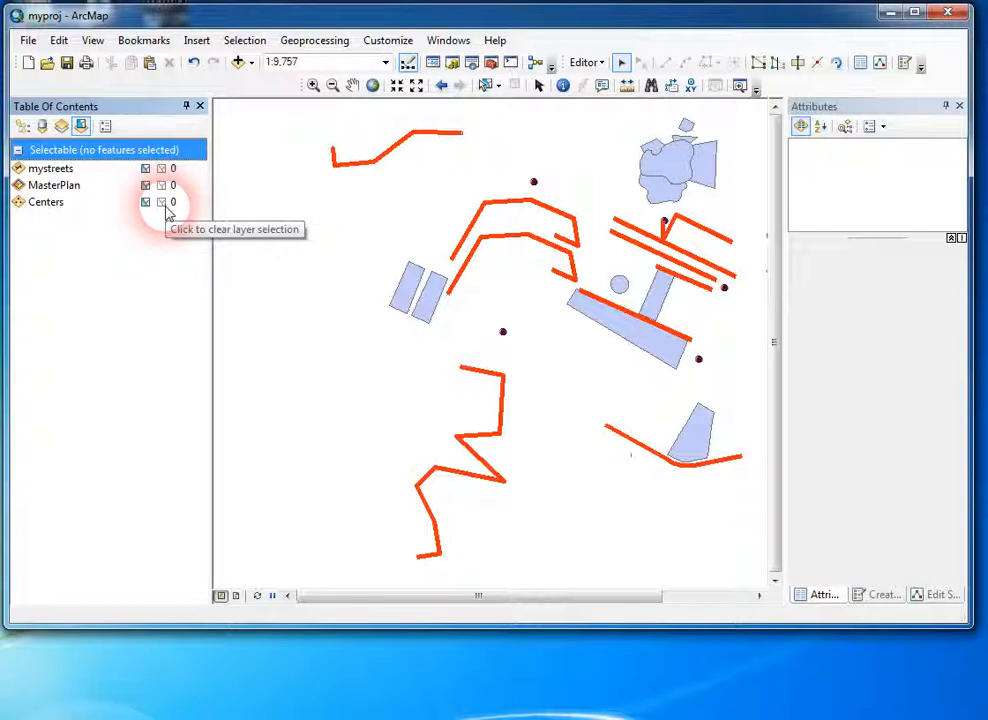
Step: List the layers by drawing order and rename the Layers data frame to my_project, keeping its layer list expanded
click(23, 127)
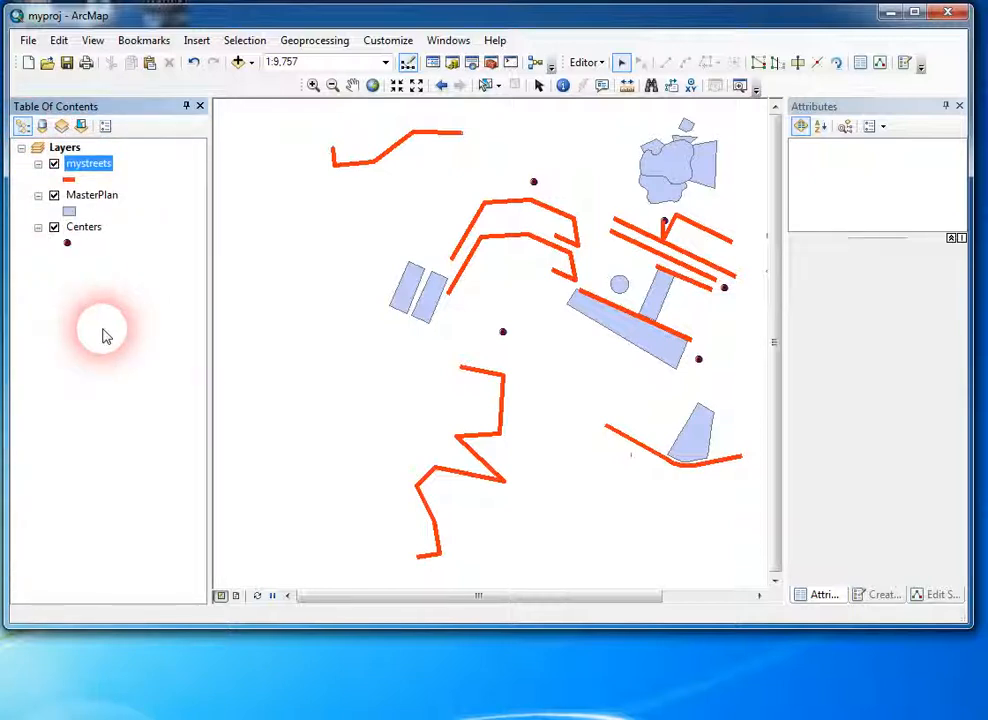
click(55, 148)
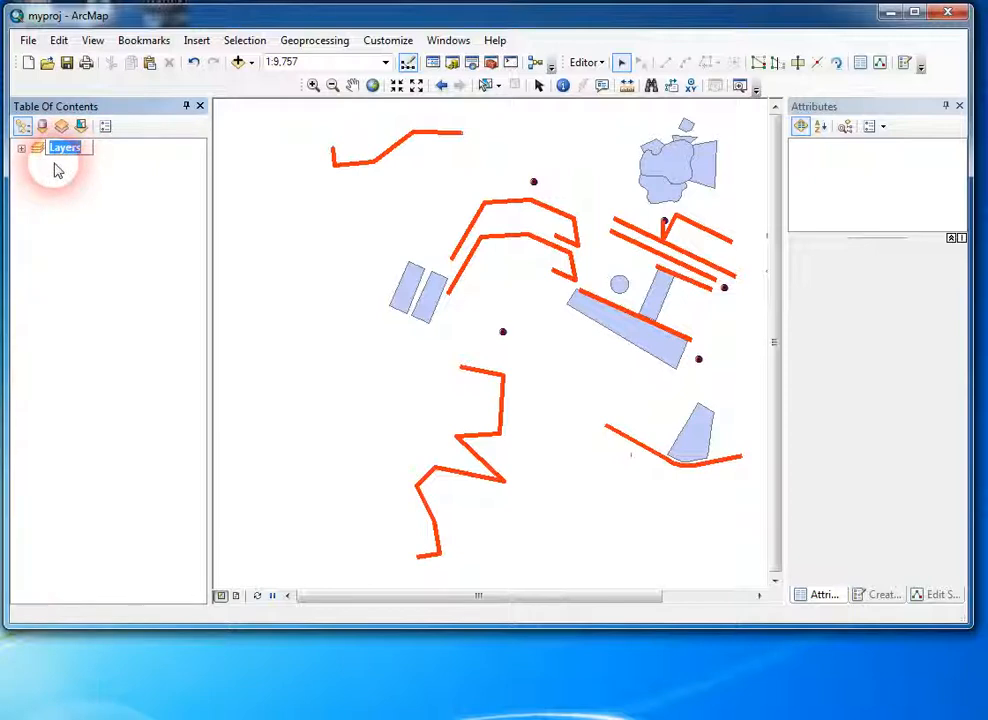
text(y)
text(project)
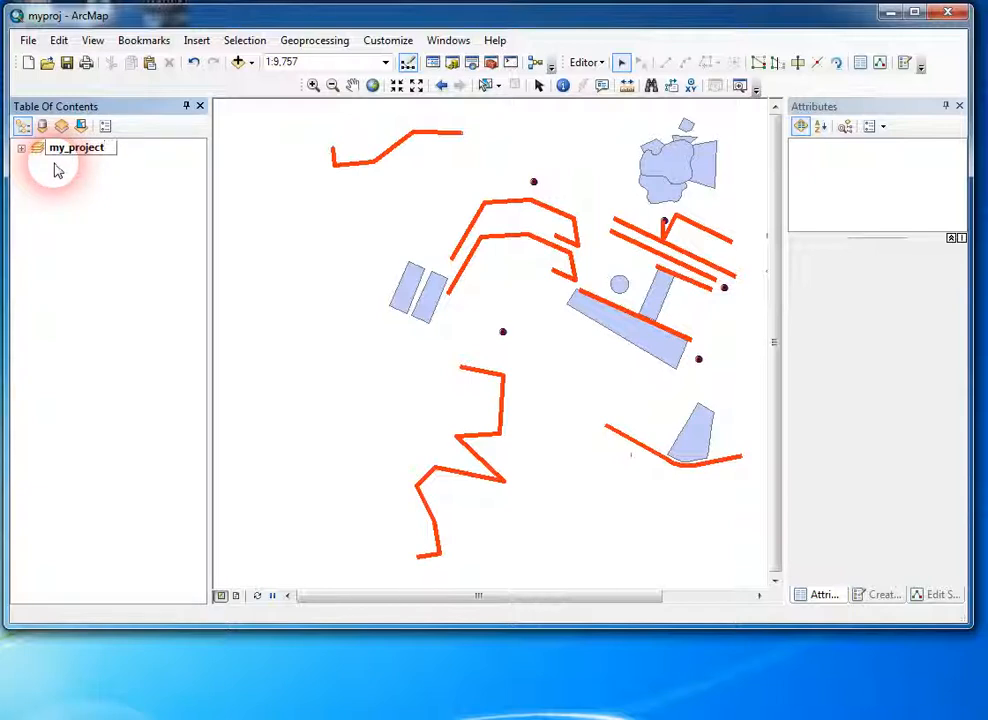
key(Return)
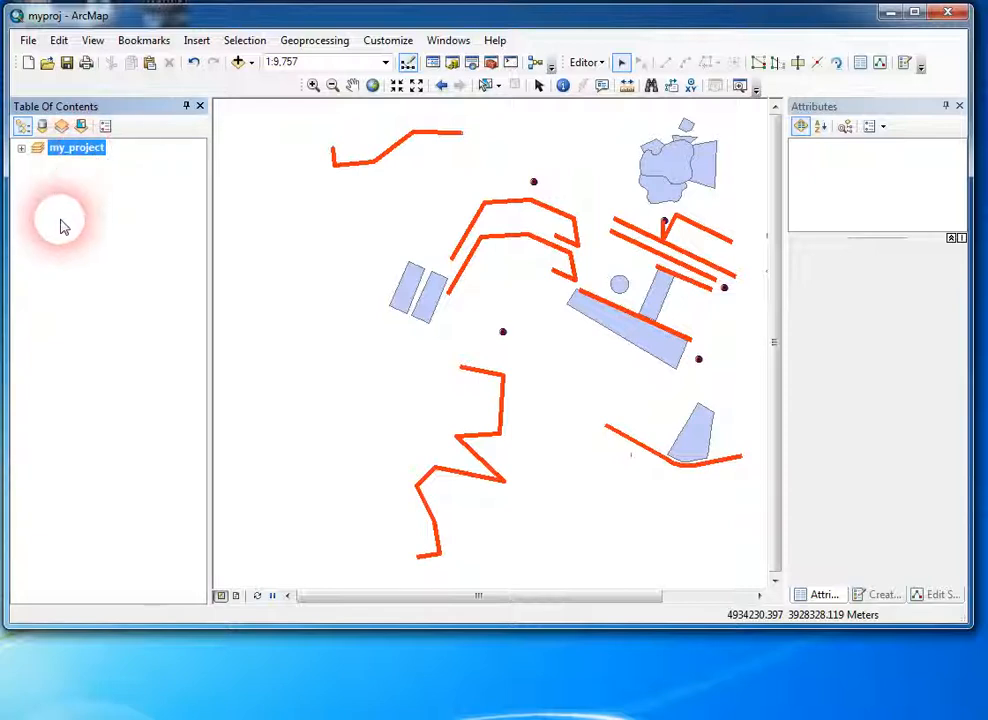
click(21, 148)
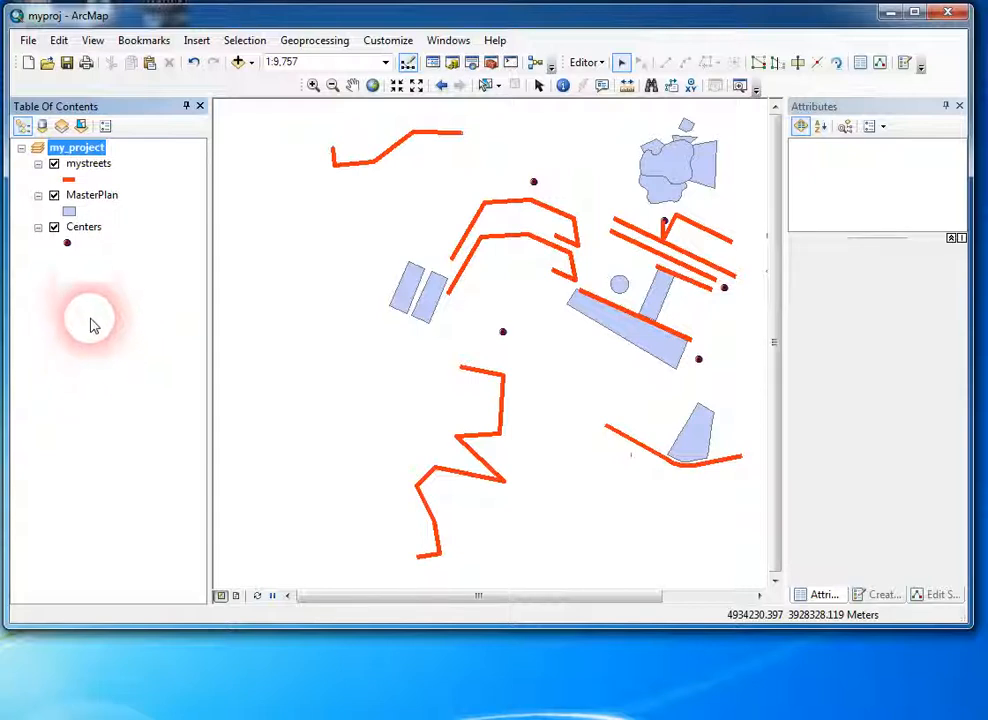
Step: Add a new group layer named basemap to the my_project data frame
right_click(80, 150)
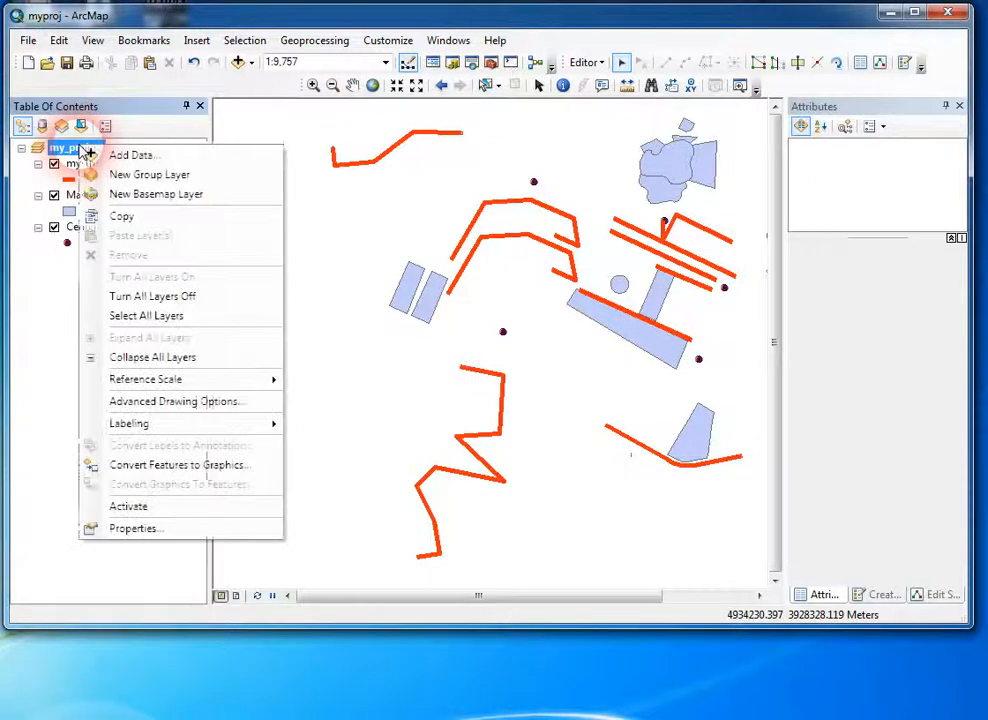
click(148, 175)
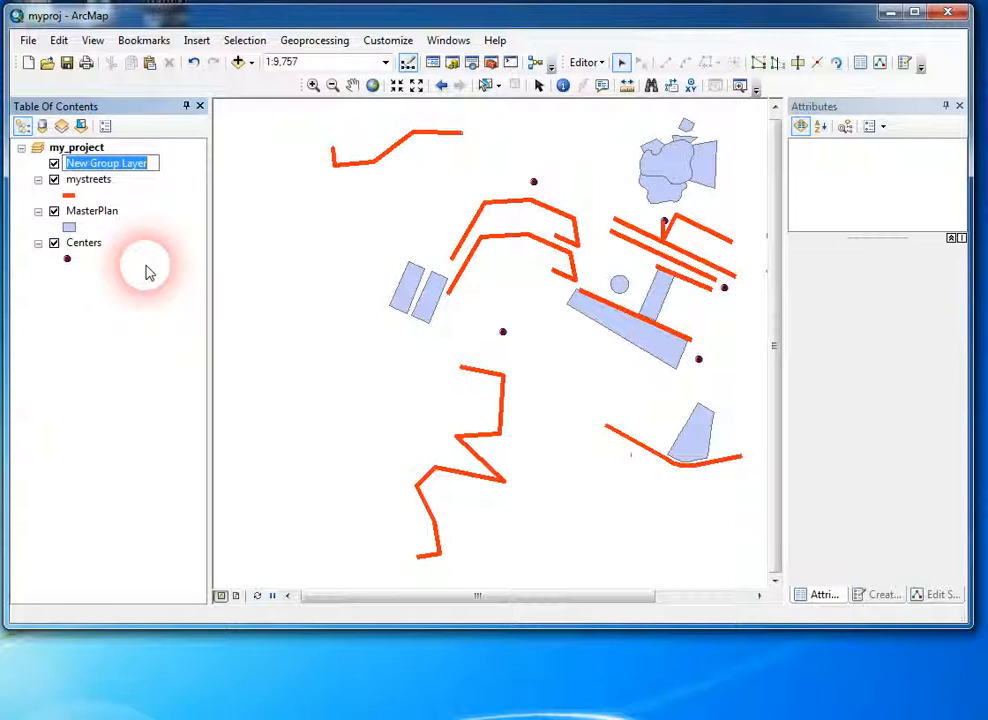
text(basema)
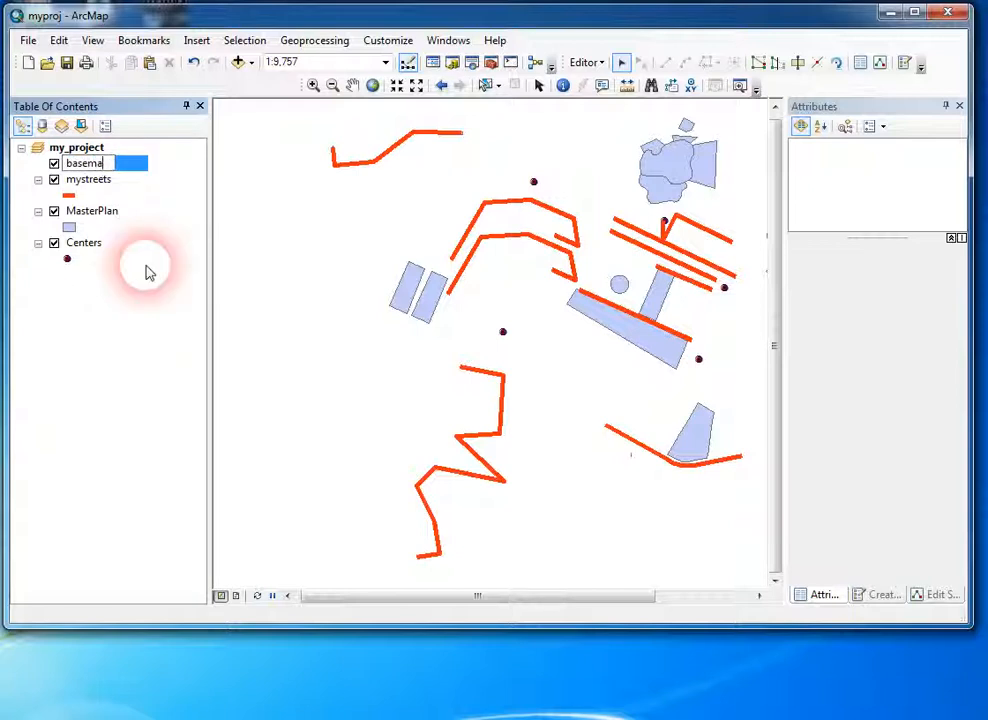
text(p)
key(Return)
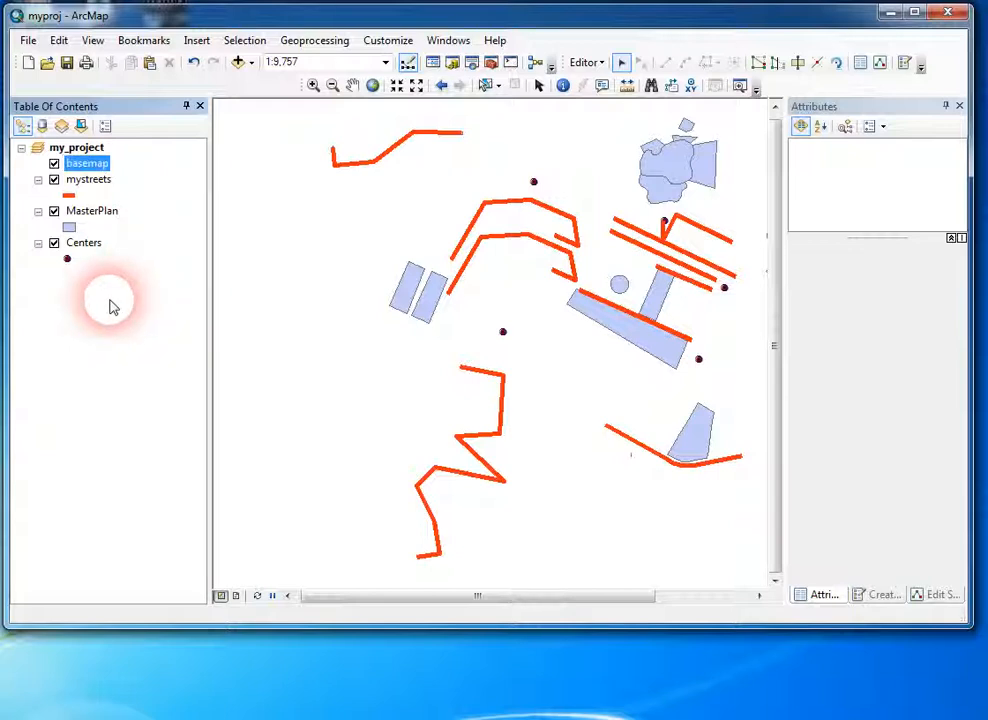
Step: Move the mystreets layer into the basemap group
click(90, 182)
click(92, 182)
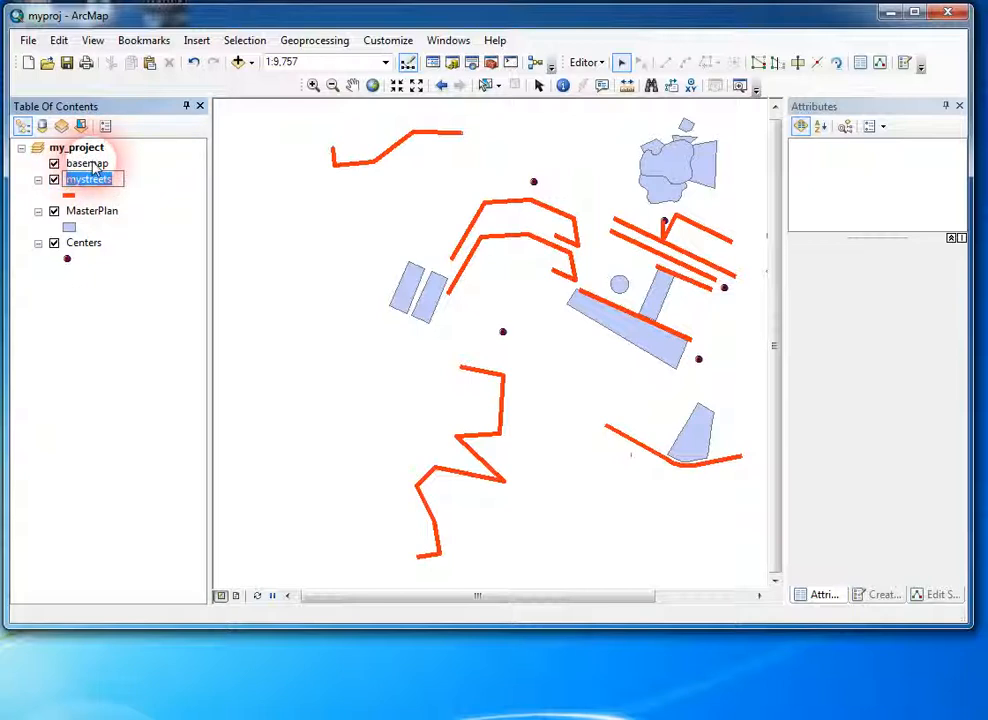
click(99, 198)
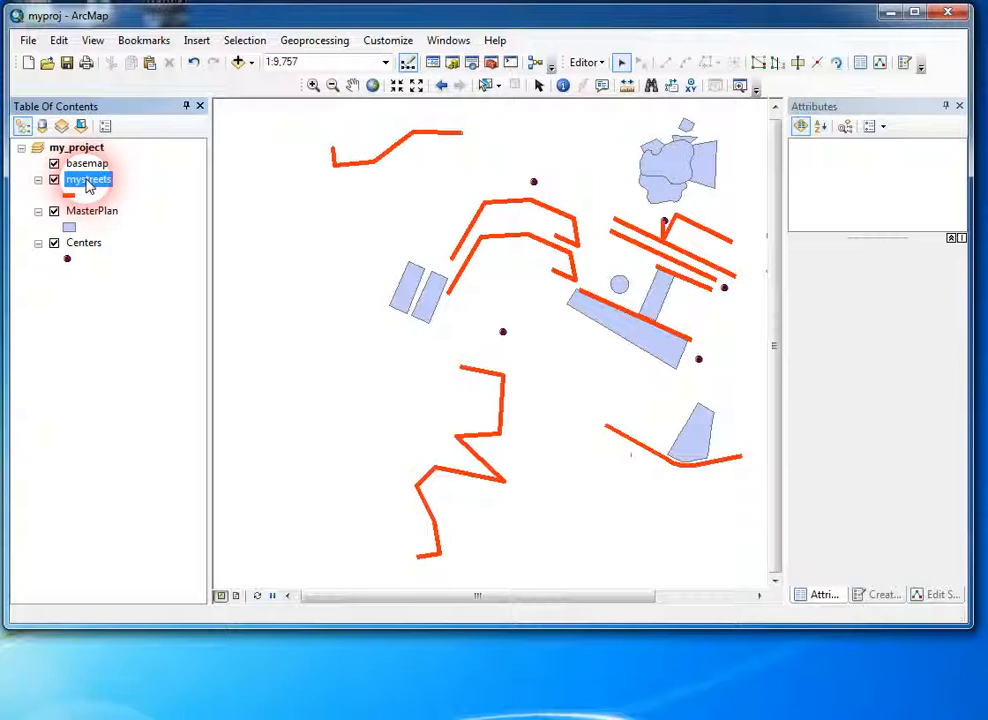
mouse_move(90, 184)
mouse_down()
mouse_move(101, 187)
mouse_move(92, 166)
mouse_move(82, 183)
mouse_move(66, 175)
mouse_move(91, 172)
mouse_move(97, 186)
mouse_up()
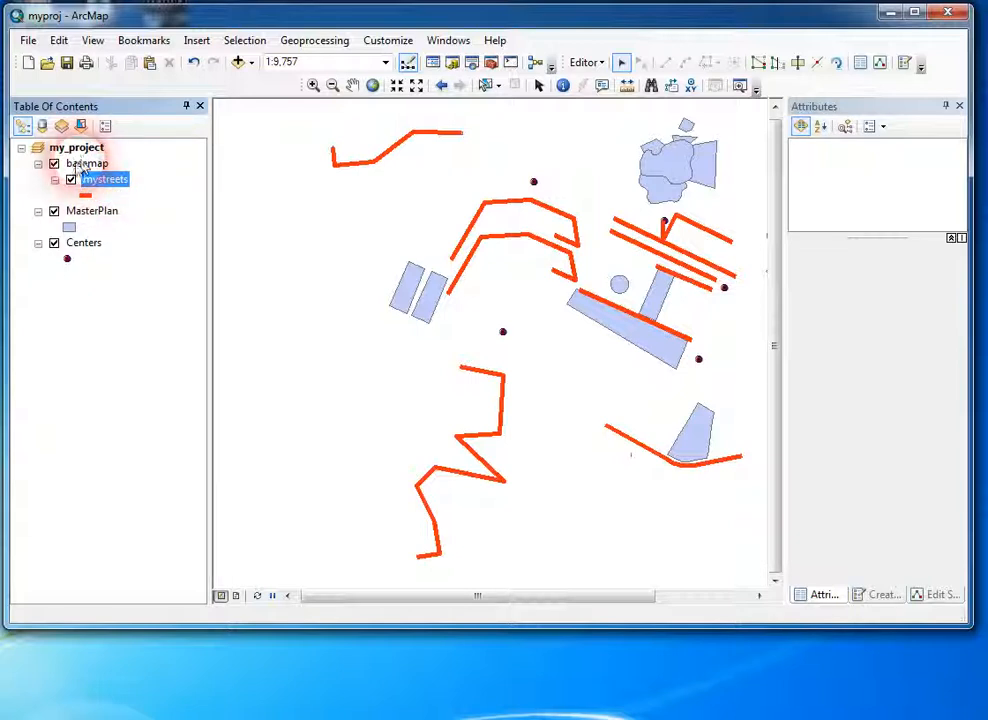
Step: Move the MasterPlan layer into the basemap group, above mystreets
click(87, 163)
click(92, 213)
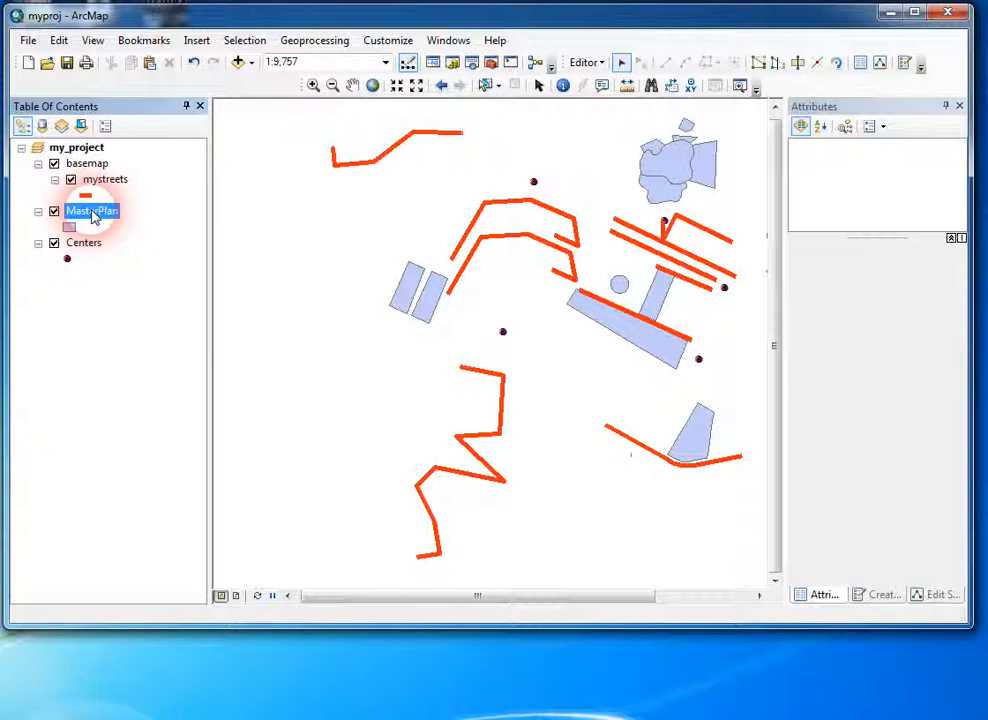
drag(96, 217, 100, 220)
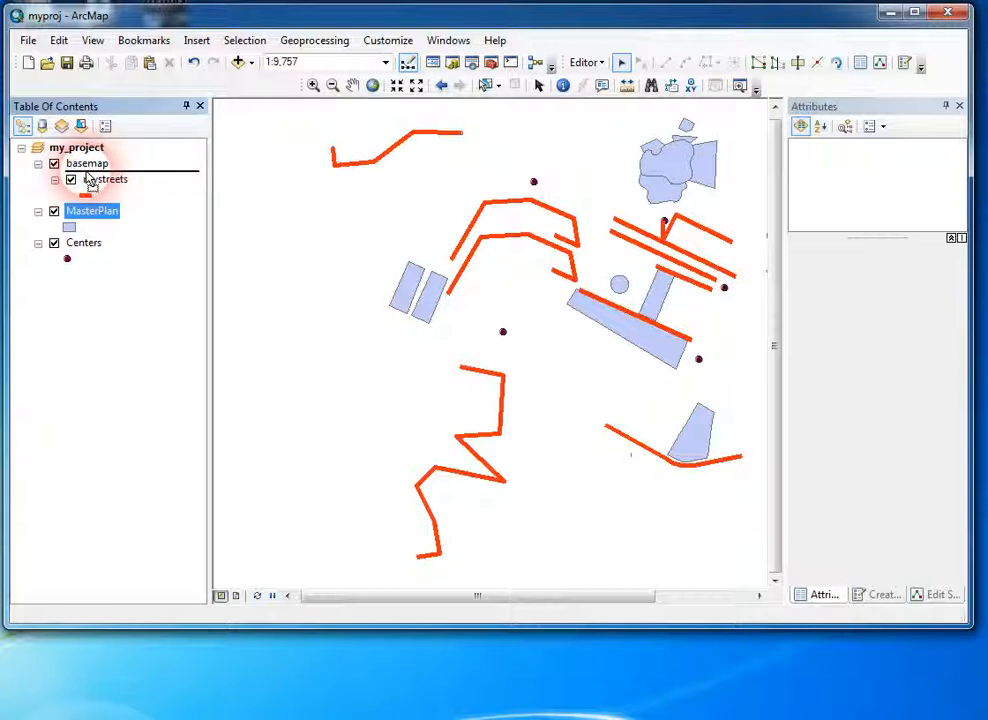
drag(100, 183, 100, 180)
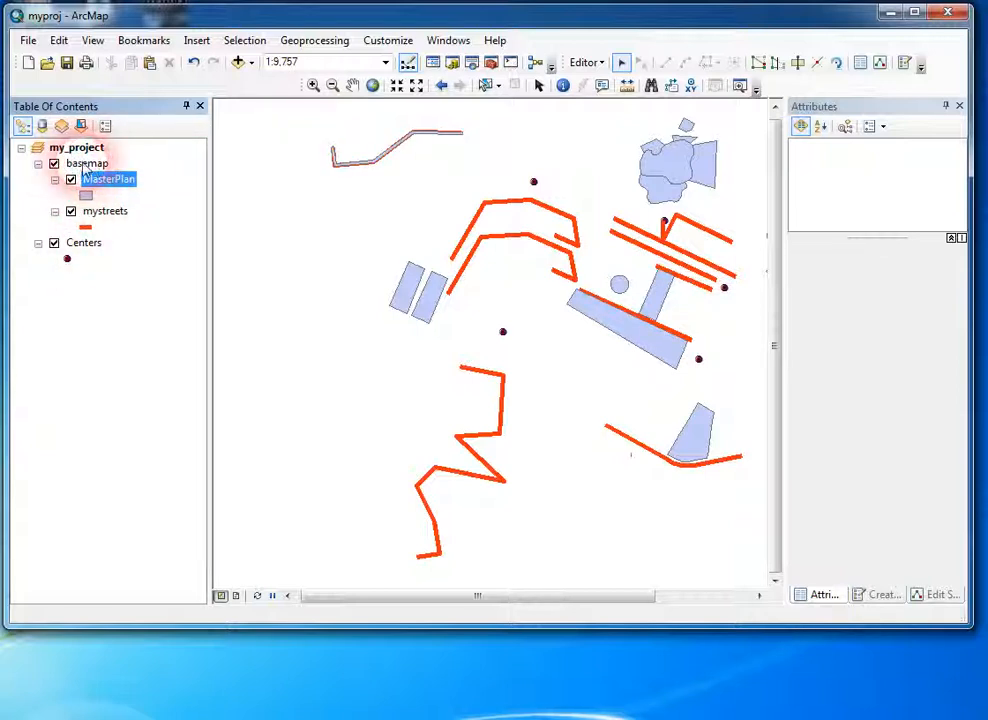
Step: Collapse and re-expand the basemap group, and turn the whole group's visibility off and back on
click(38, 164)
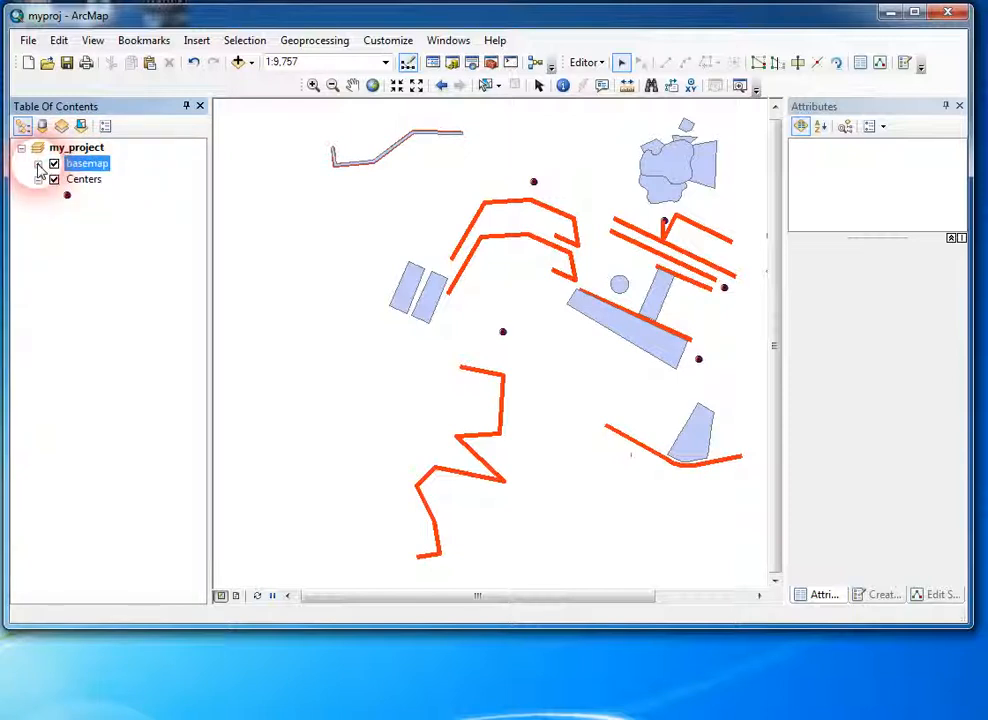
click(84, 165)
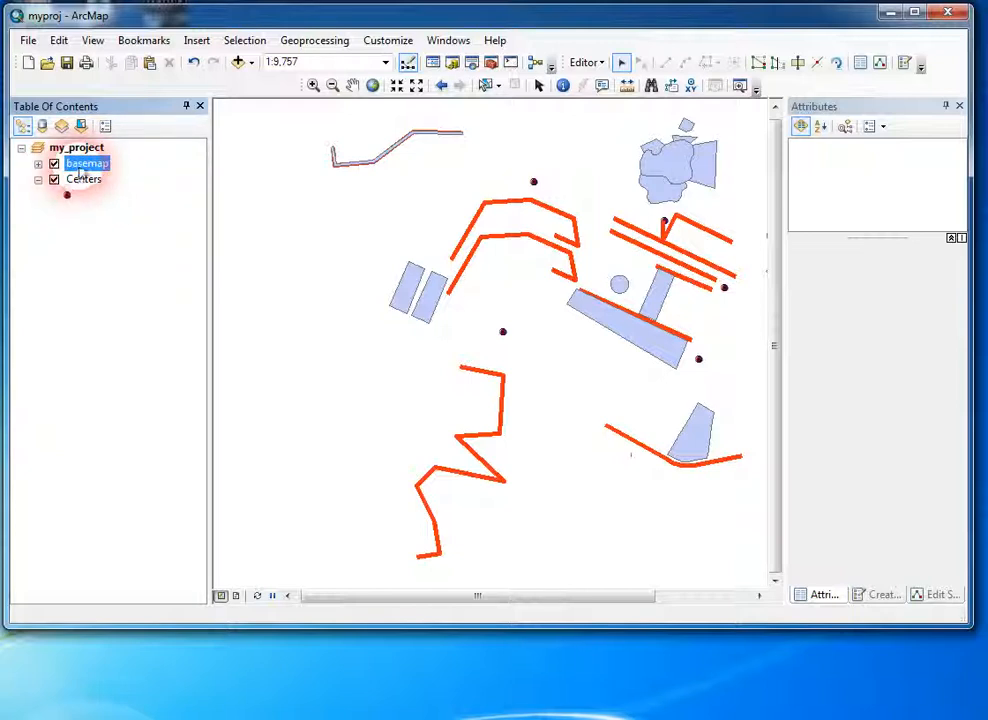
click(38, 164)
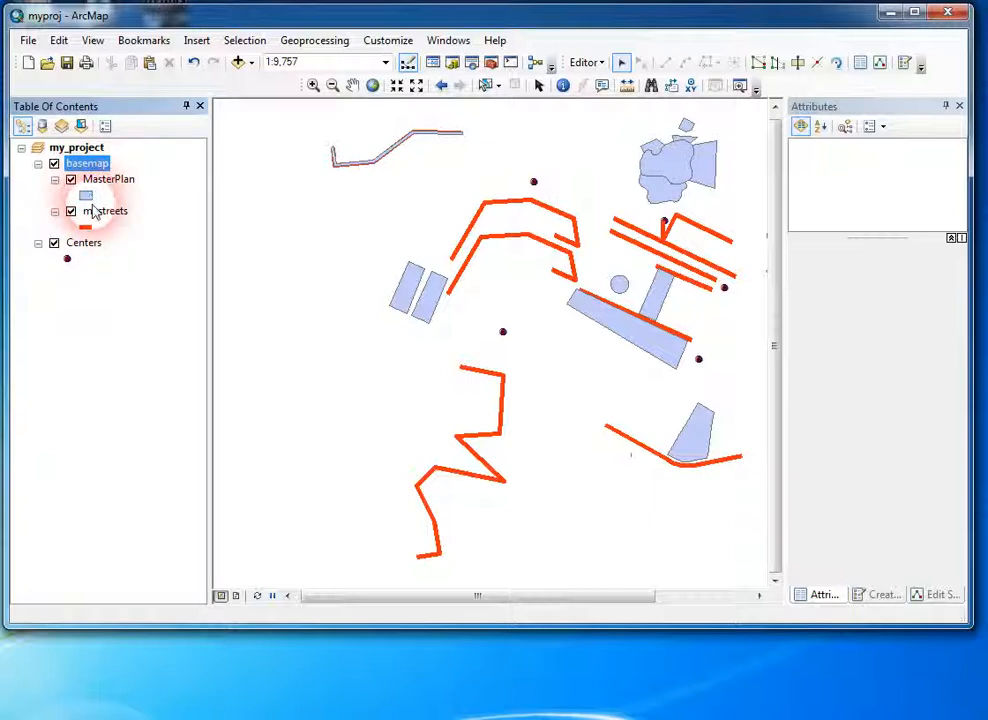
click(55, 166)
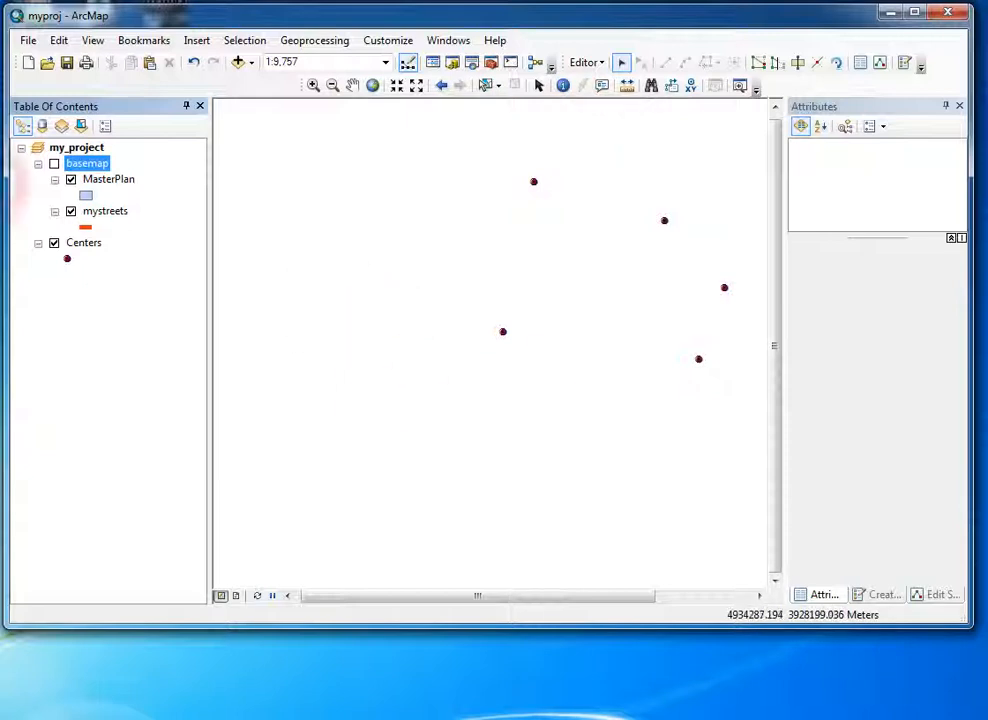
click(54, 163)
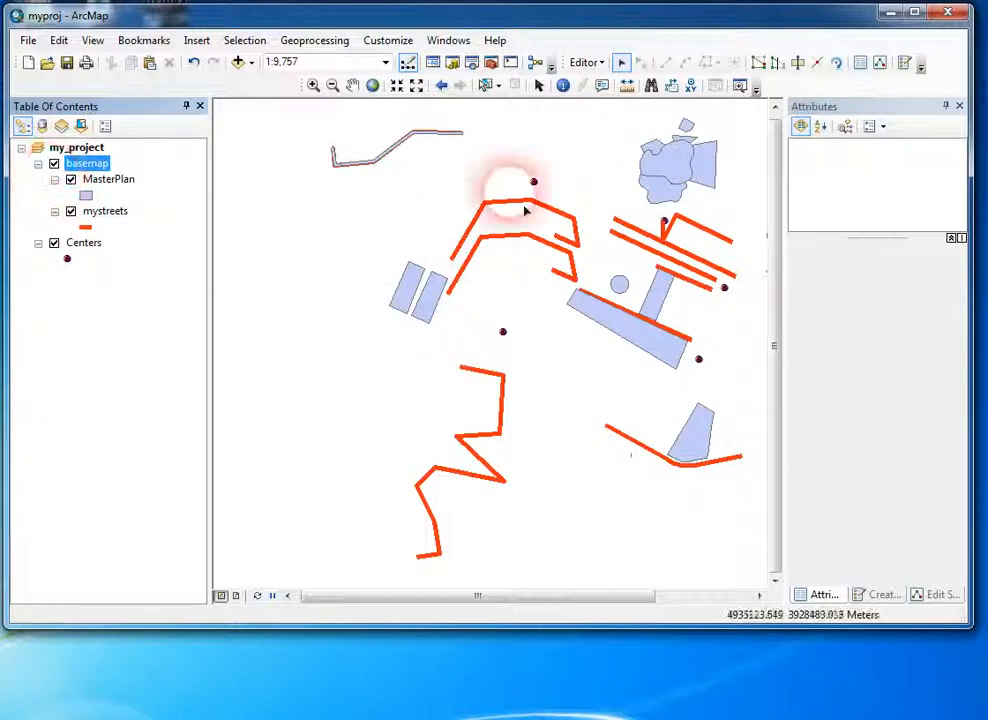
Step: Toggle MasterPlan and mystreets off and back on individually within the basemap group, and collapse and re-expand the group
click(70, 179)
click(70, 211)
click(70, 179)
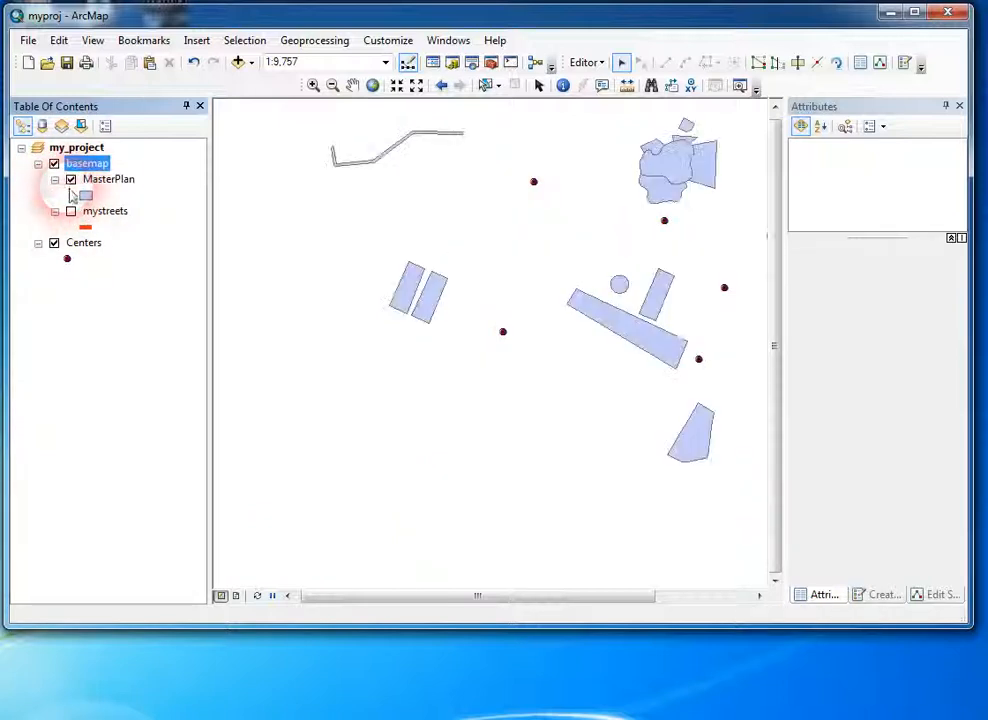
click(70, 211)
click(70, 179)
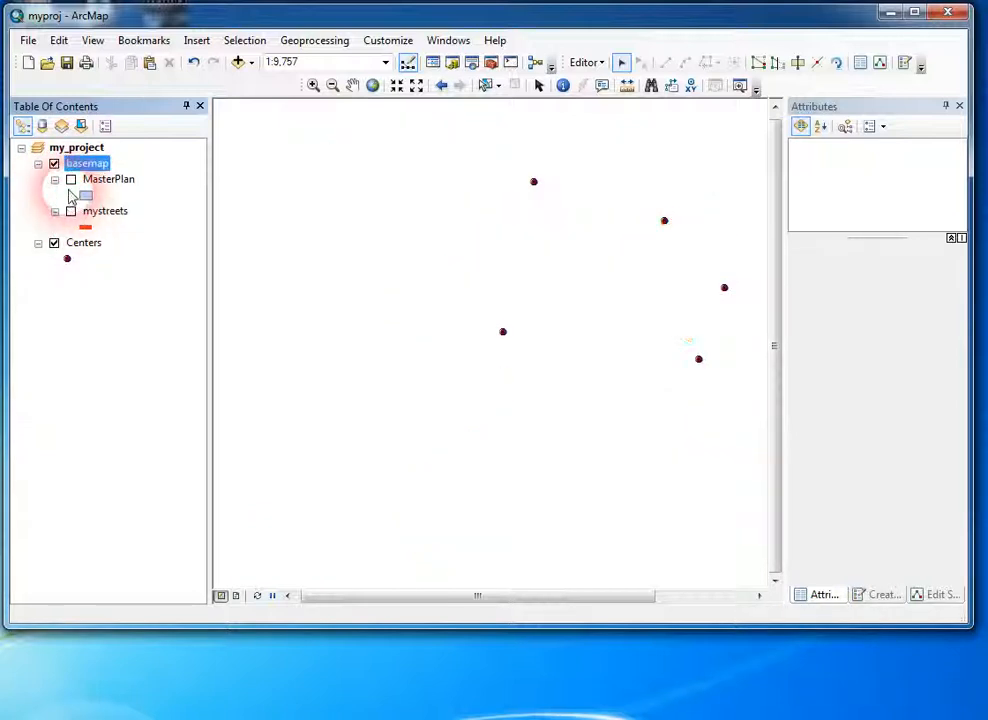
click(70, 179)
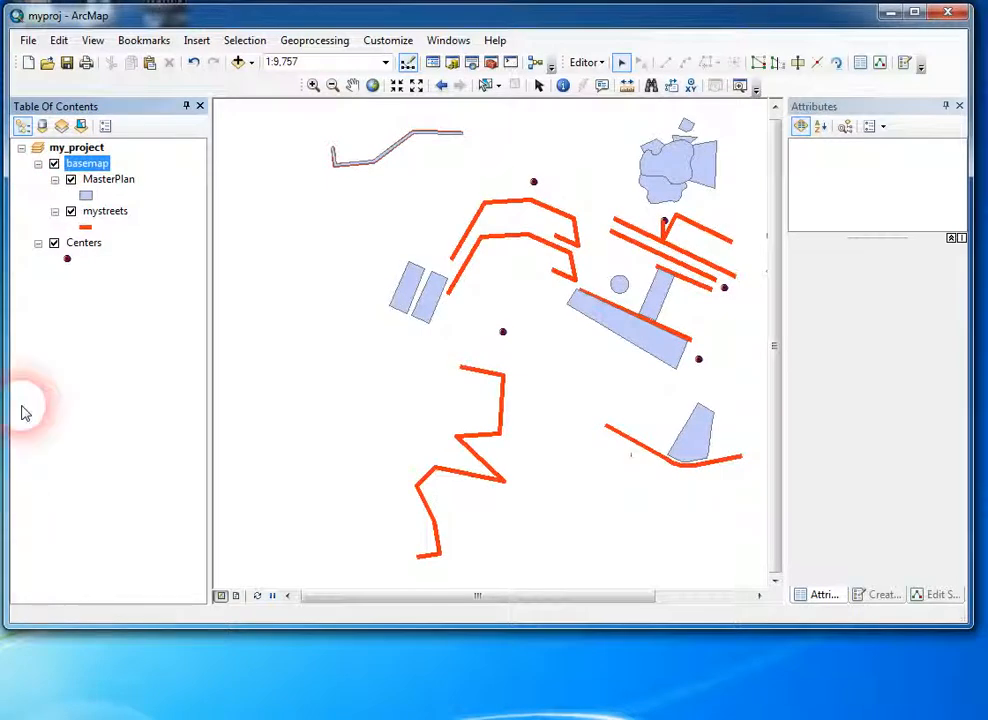
click(38, 163)
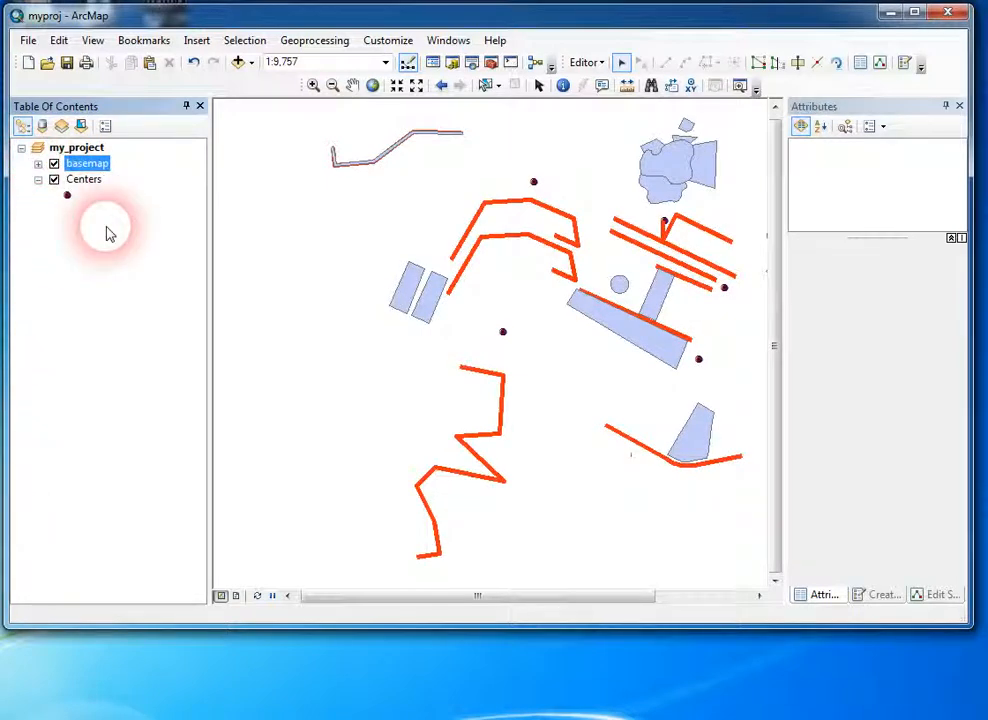
click(38, 163)
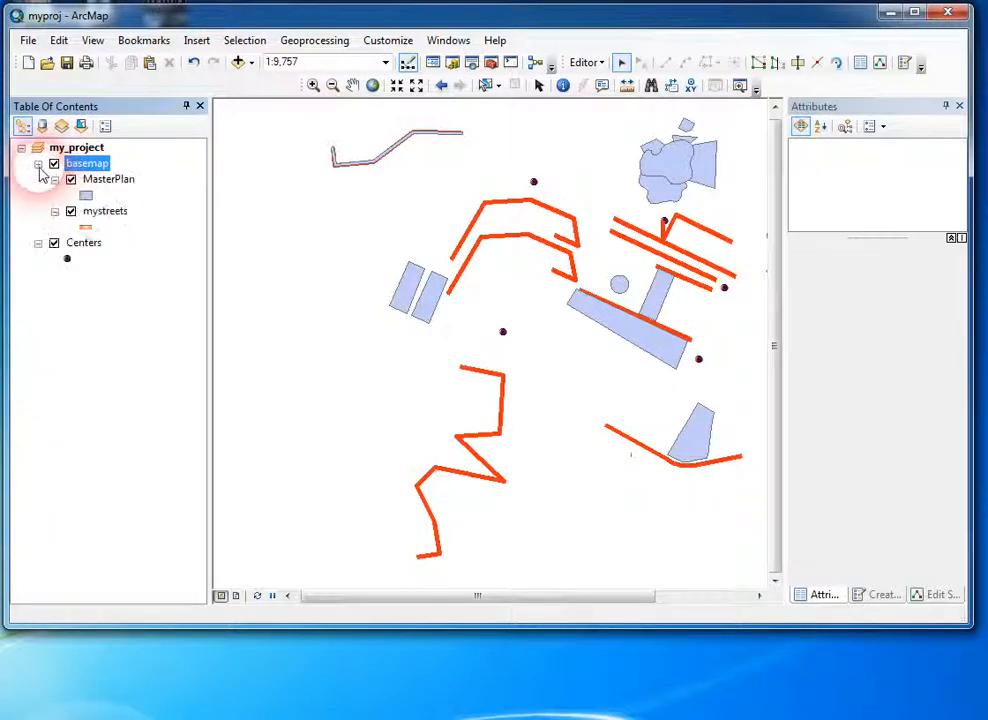
Step: Add a nested group layer named my_shps inside the basemap group
right_click(90, 166)
click(152, 376)
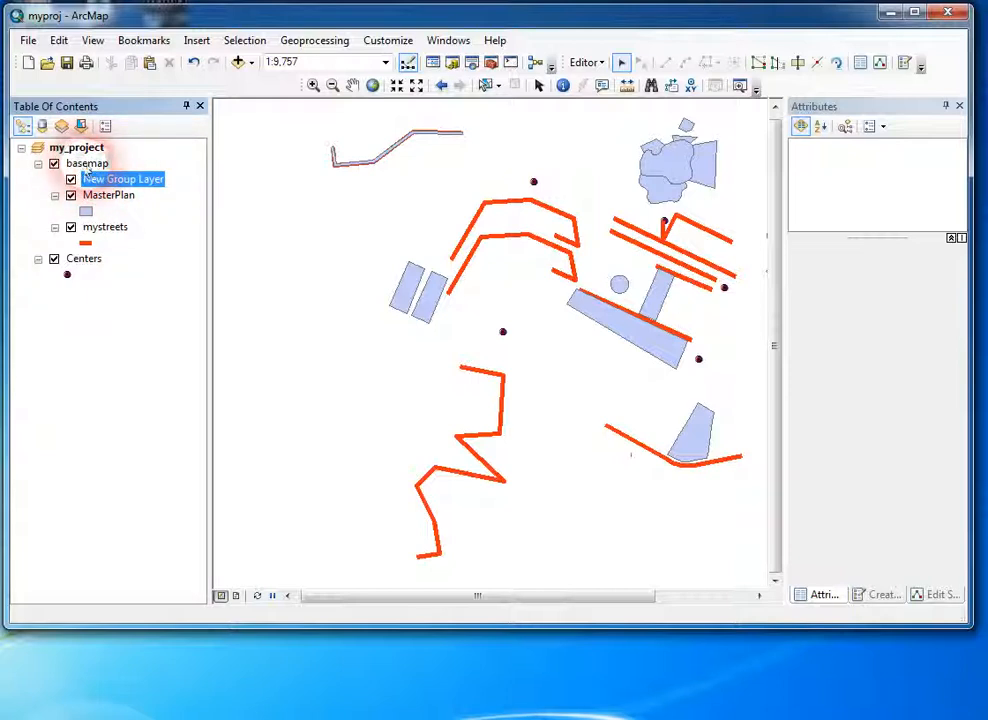
click(112, 181)
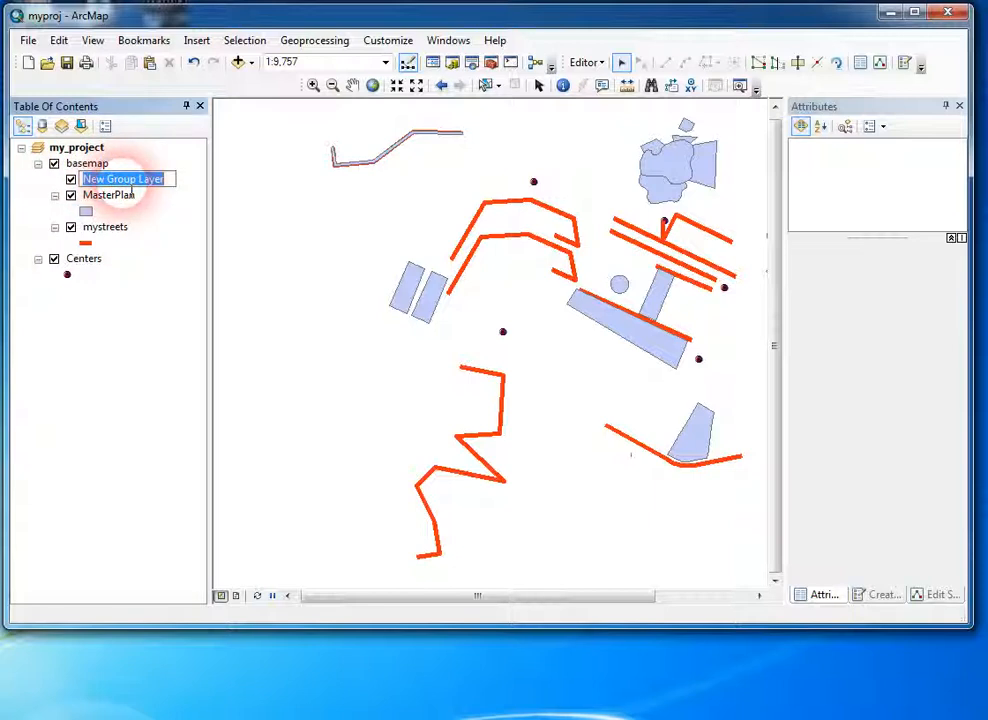
text(my)
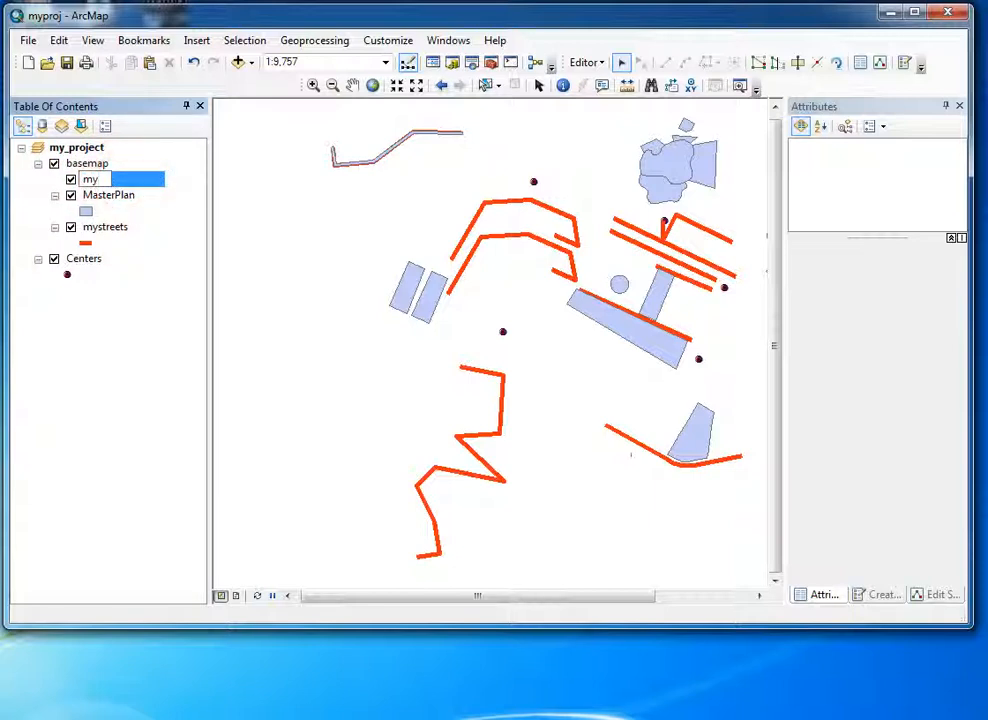
text(_)
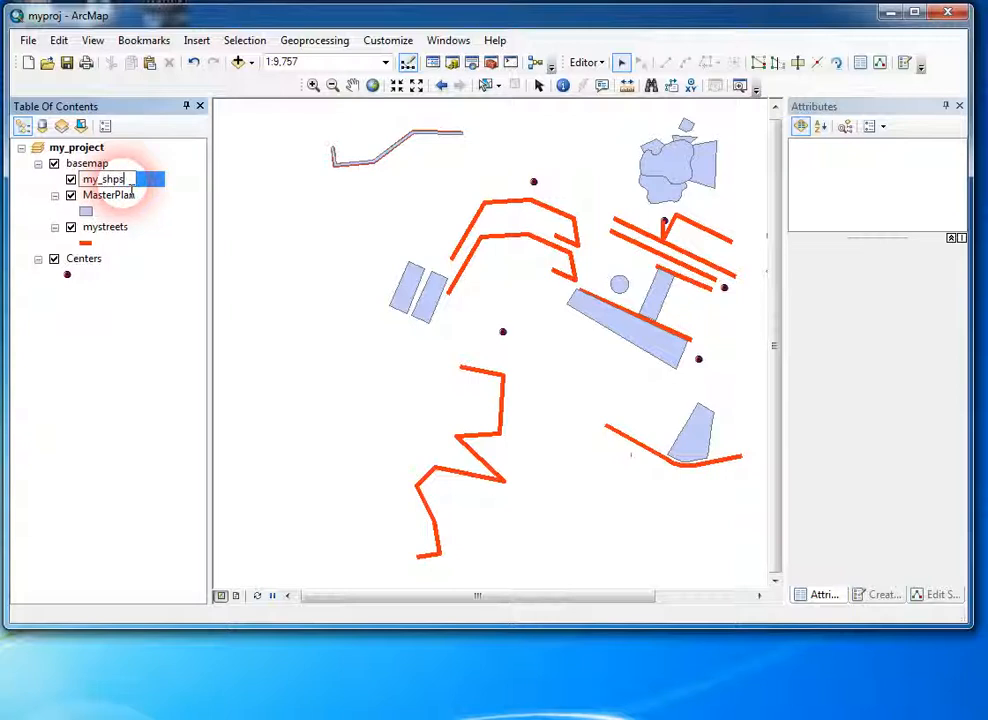
text(shps)
key(Return)
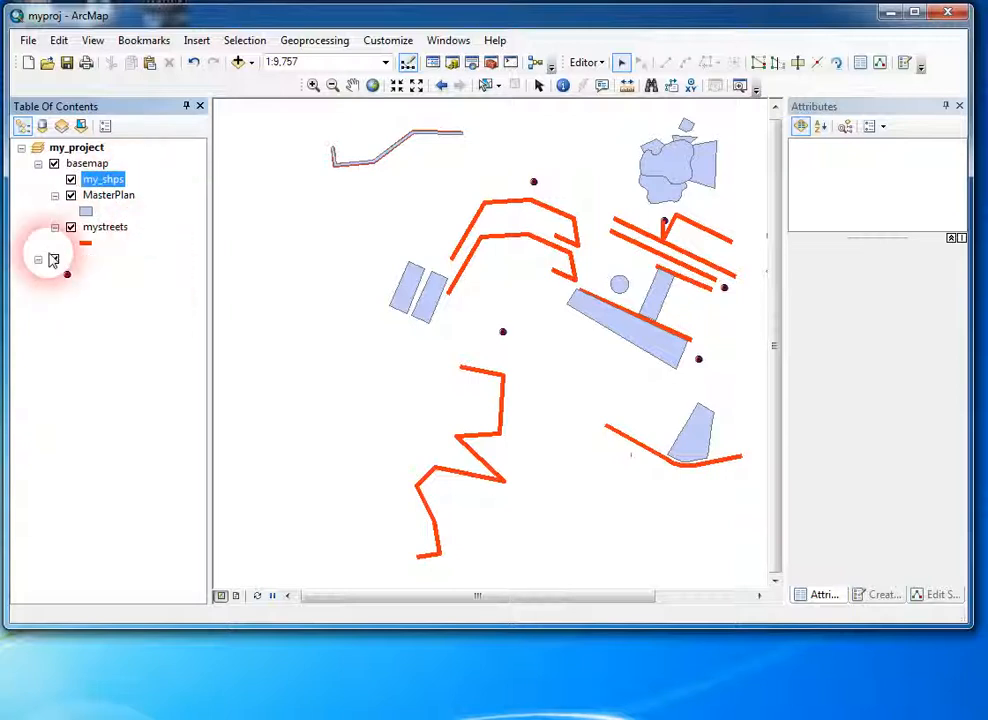
Step: Move the Centers layer into the my_shps group and expand the group to show it
click(85, 259)
drag(90, 266, 90, 198)
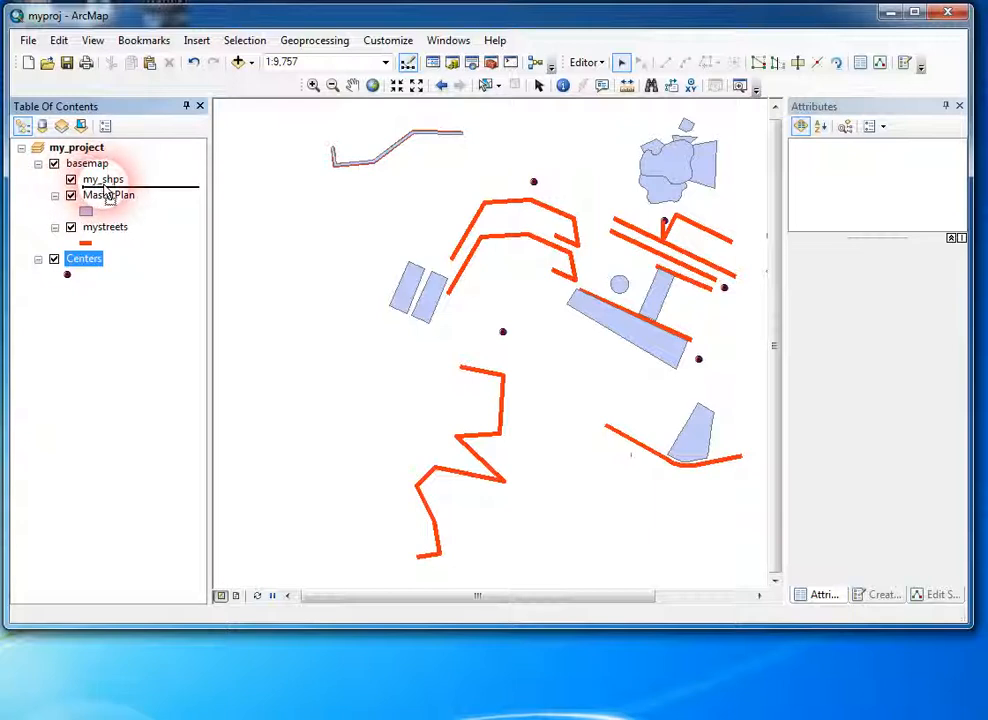
drag(107, 195, 105, 188)
click(55, 179)
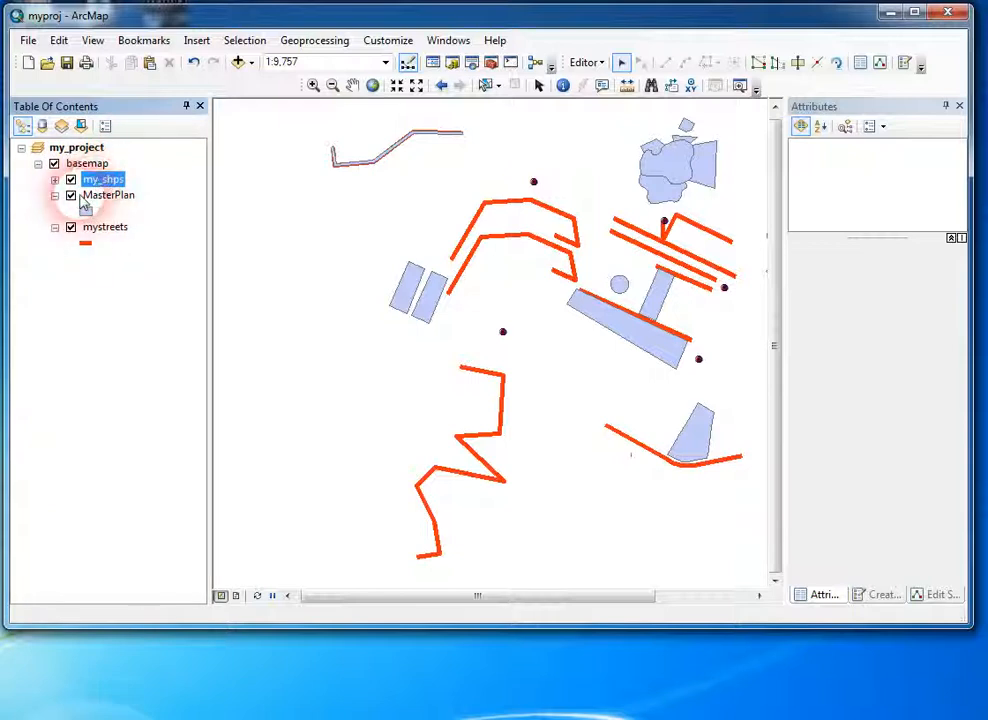
click(55, 180)
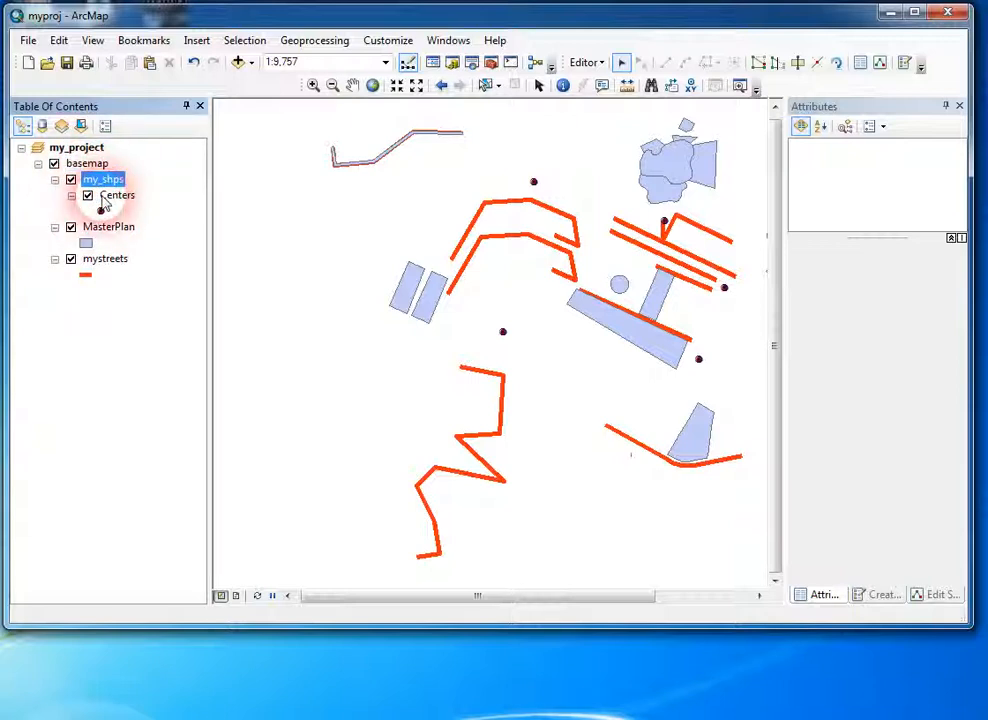
Step: Collapse the my_shps, MasterPlan and mystreets entries inside the basemap group and expand them again
click(100, 373)
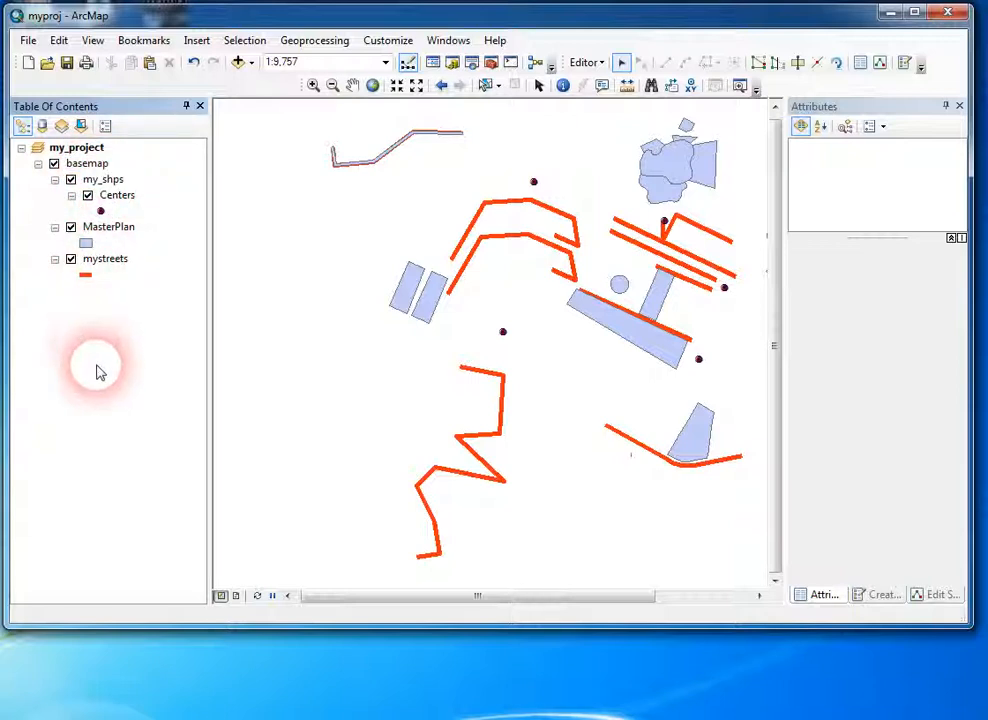
click(55, 195)
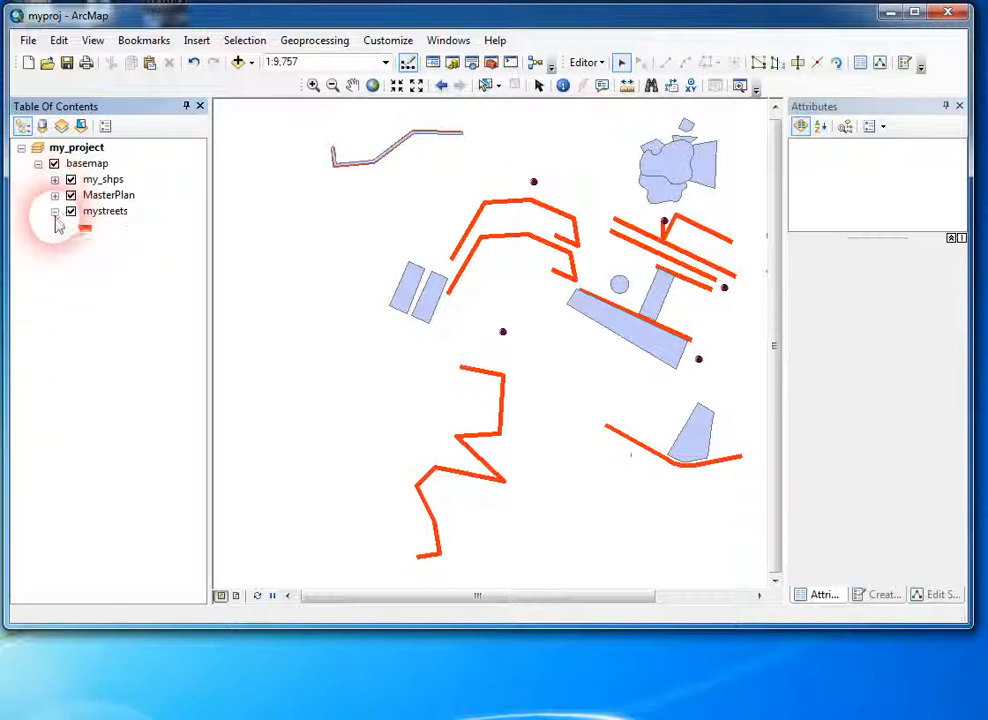
click(55, 211)
click(55, 211)
click(55, 195)
click(55, 179)
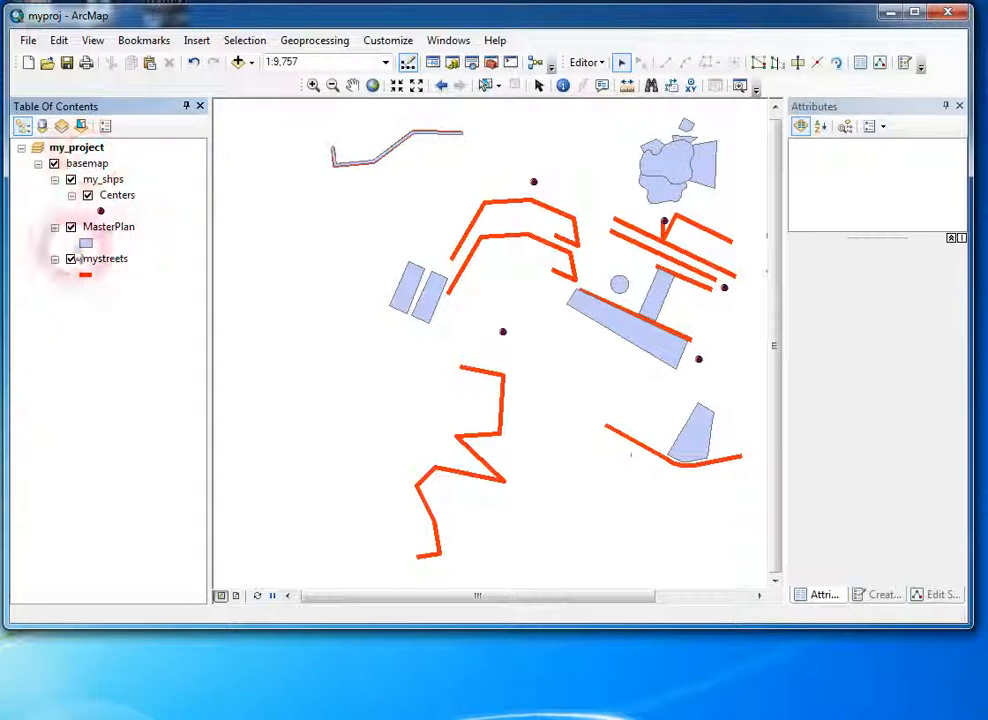
Step: Dismiss the Windows color scheme prompt without changing the scheme, and select the my_project data frame
click(76, 147)
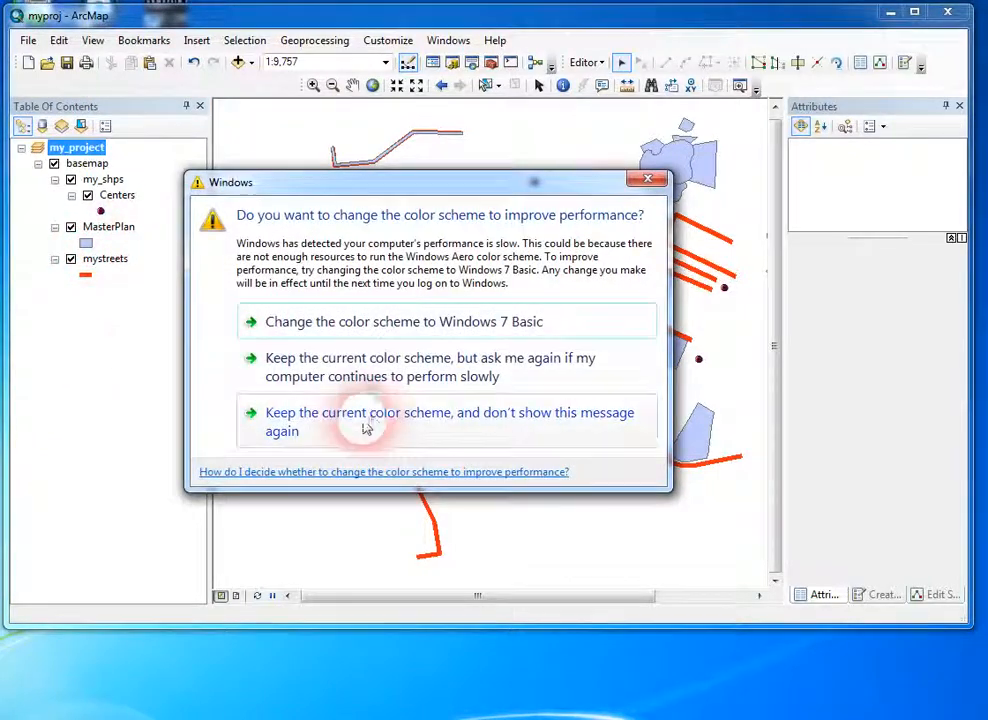
click(647, 184)
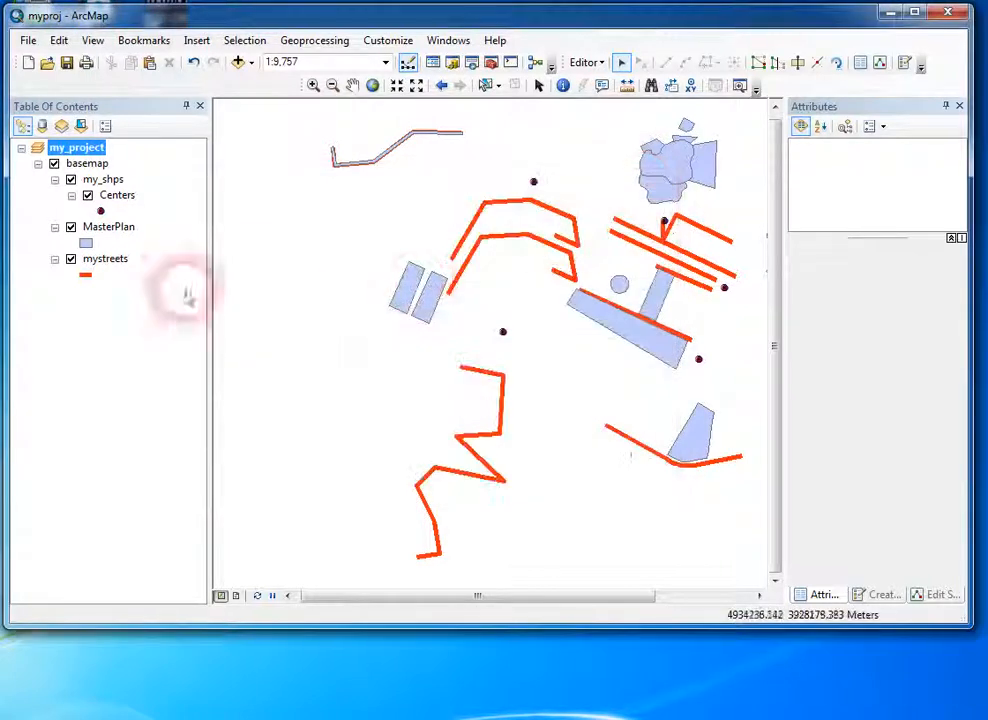
click(77, 163)
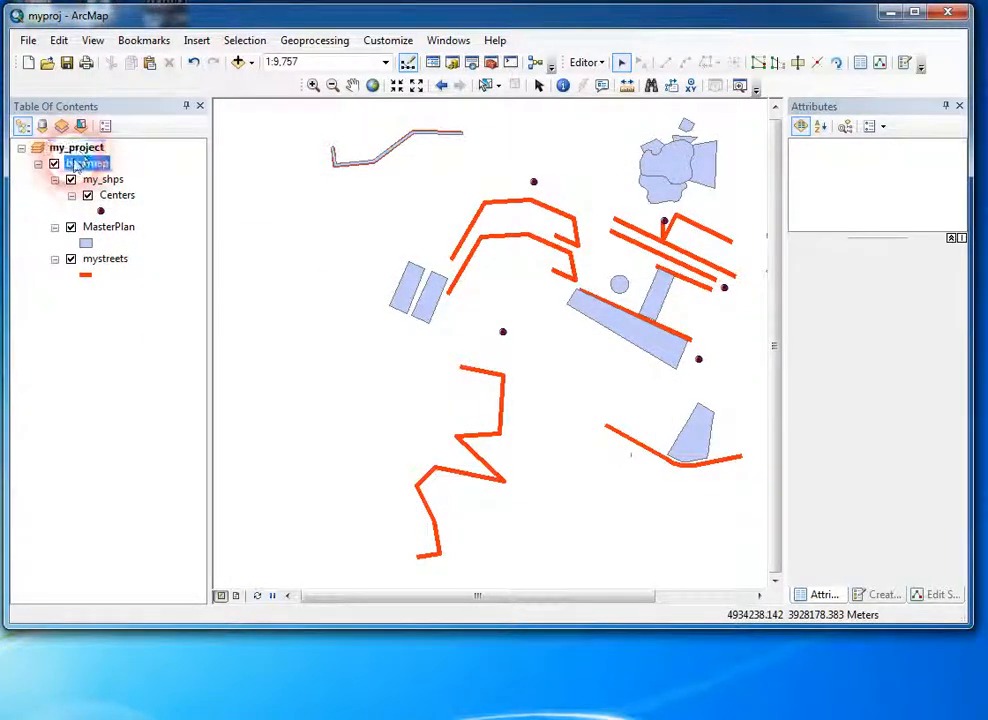
click(82, 150)
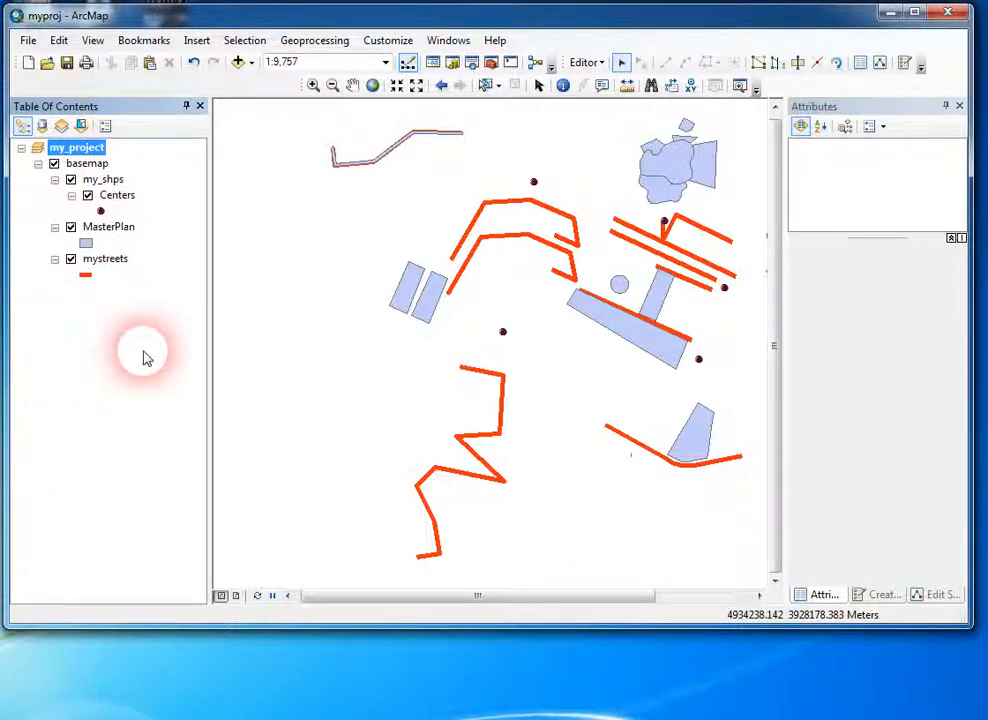
click(586, 62)
click(255, 310)
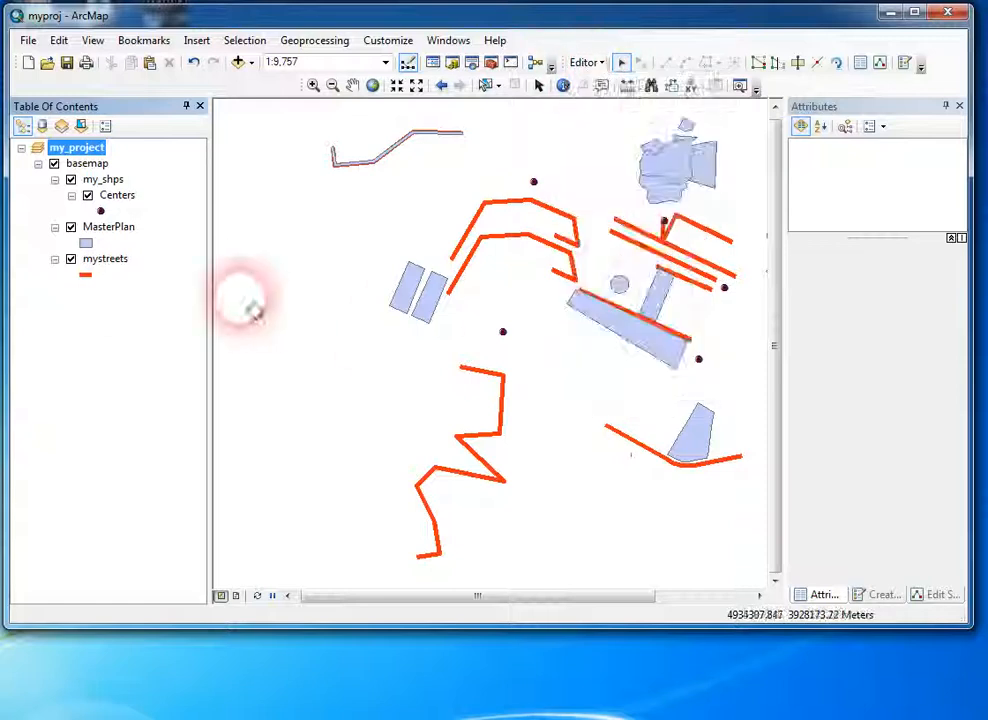